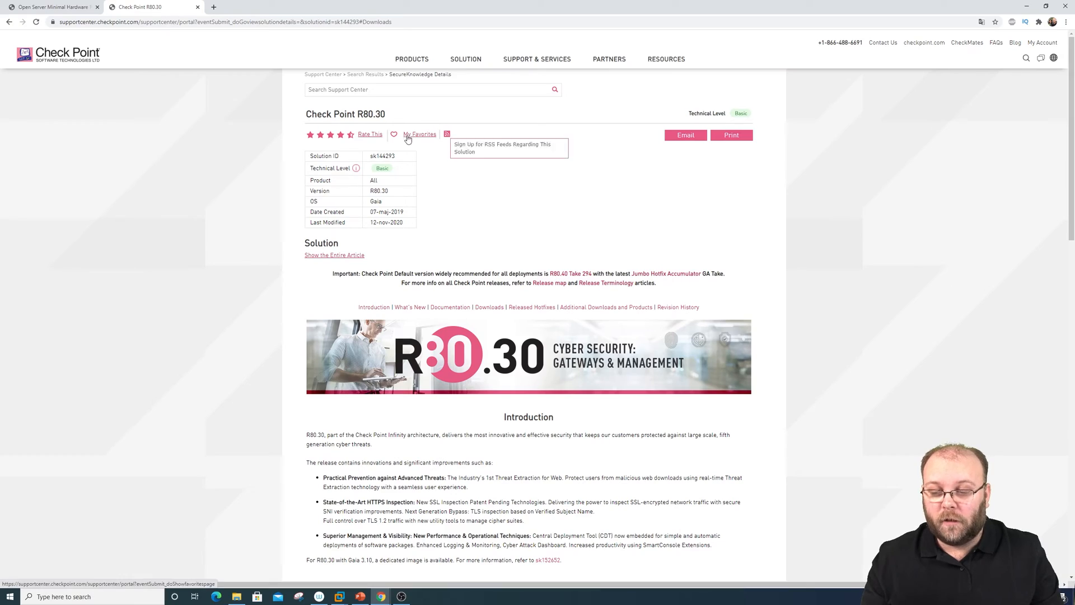
Under Documentation, expand Administration Guides via More to list all R80.30 guides
{"action": "scroll", "coordinate": [468, 216], "scroll_direction": "down", "scroll_amount": 6}
{"action": "scroll", "coordinate": [470, 218], "scroll_direction": "down", "scroll_amount": 2}
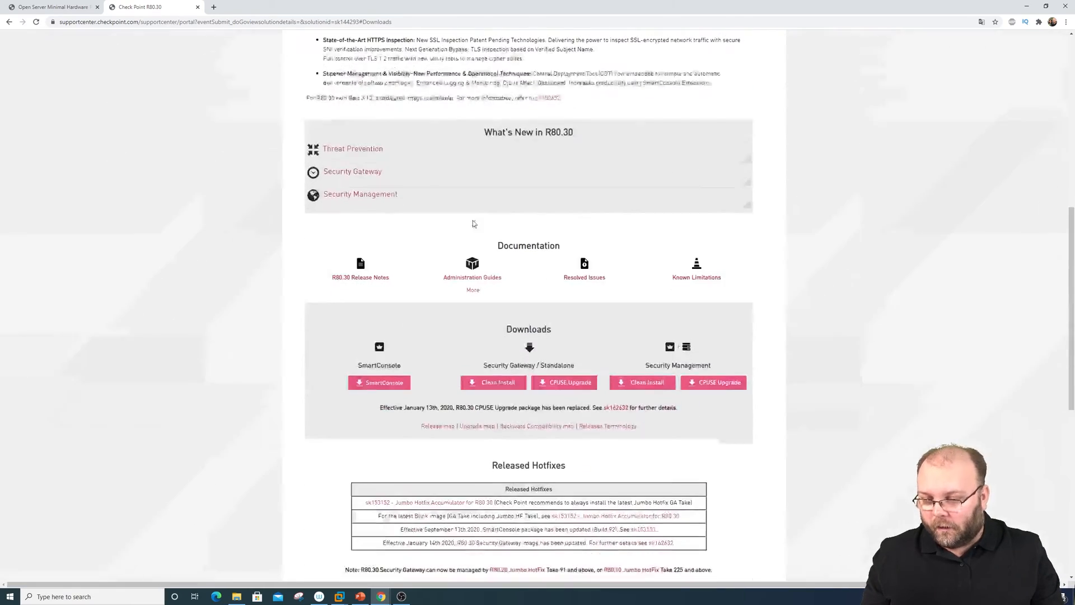
{"action": "scroll", "coordinate": [475, 229], "scroll_direction": "down", "scroll_amount": 2}
{"action": "scroll", "coordinate": [475, 245], "scroll_direction": "down", "scroll_amount": 4}
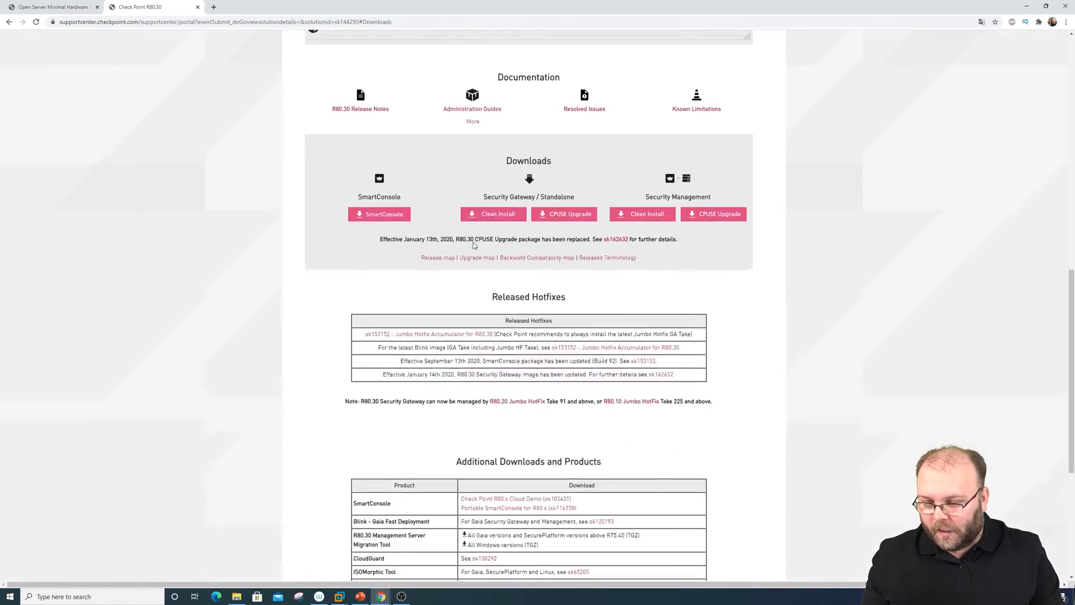
{"action": "scroll", "coordinate": [475, 274], "scroll_direction": "up", "scroll_amount": 1}
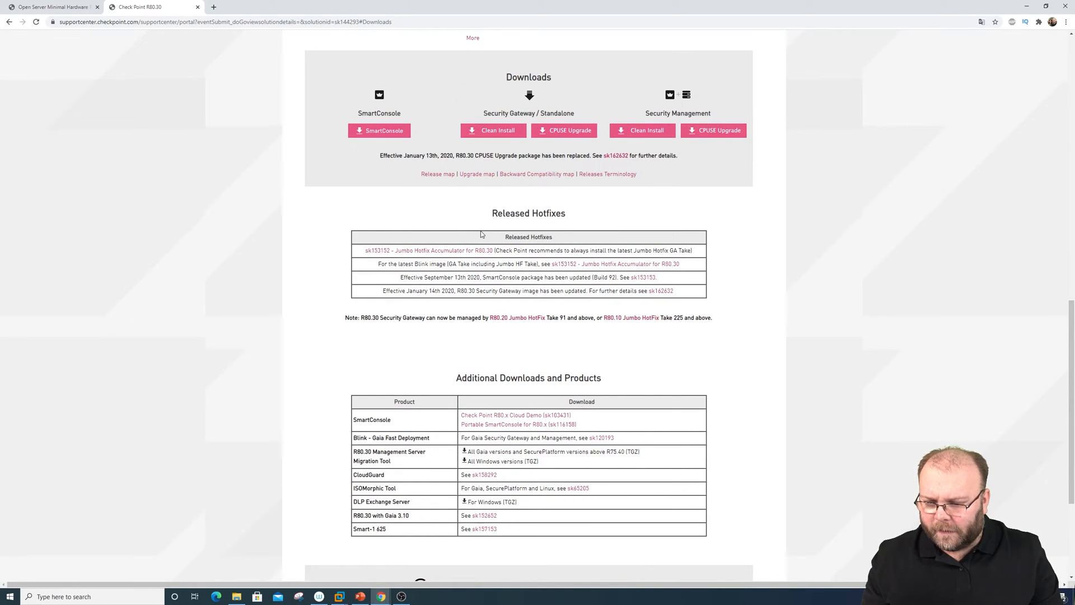
{"action": "scroll", "coordinate": [480, 234], "scroll_direction": "up", "scroll_amount": 2}
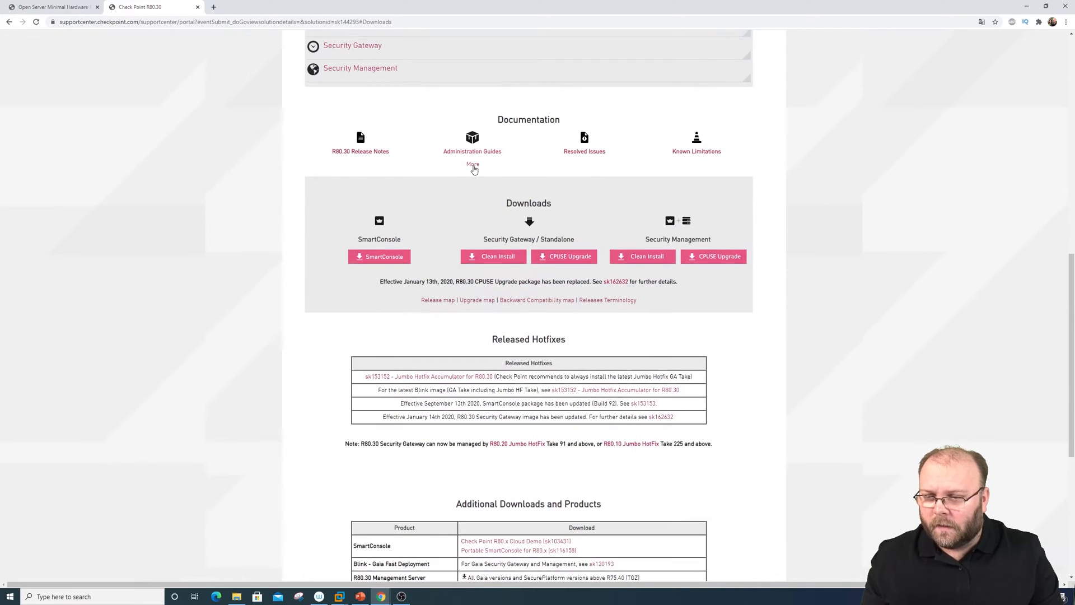
{"action": "left_click", "coordinate": [474, 166]}
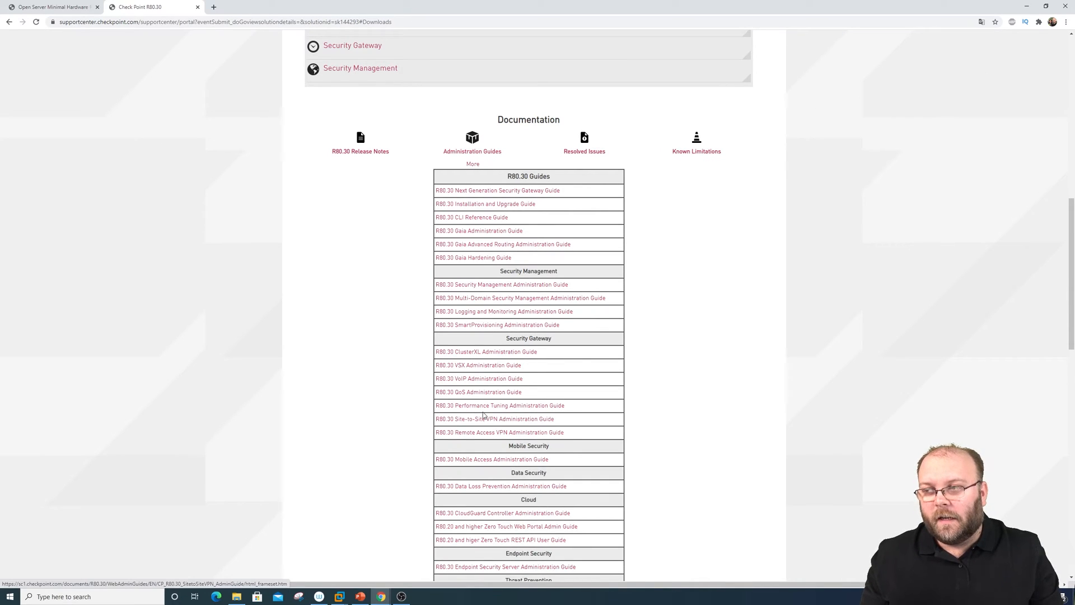
Open the R80.30 Installation and Upgrade Guide and expand its Upgrade Options and Prerequisites topics
{"action": "left_click", "coordinate": [508, 206]}
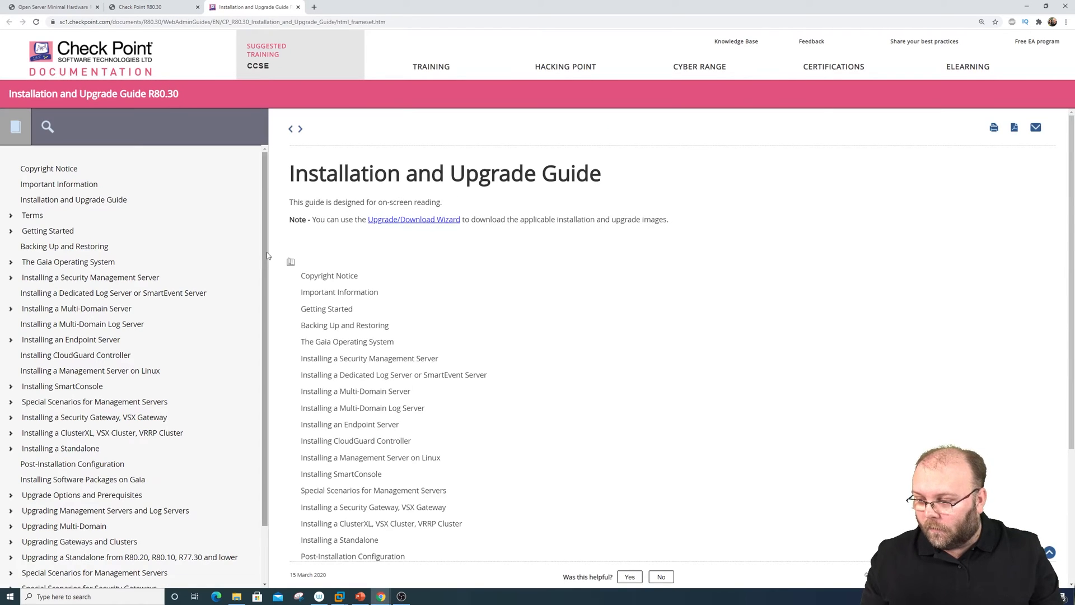
{"action": "scroll", "coordinate": [128, 347], "scroll_direction": "down", "scroll_amount": 1}
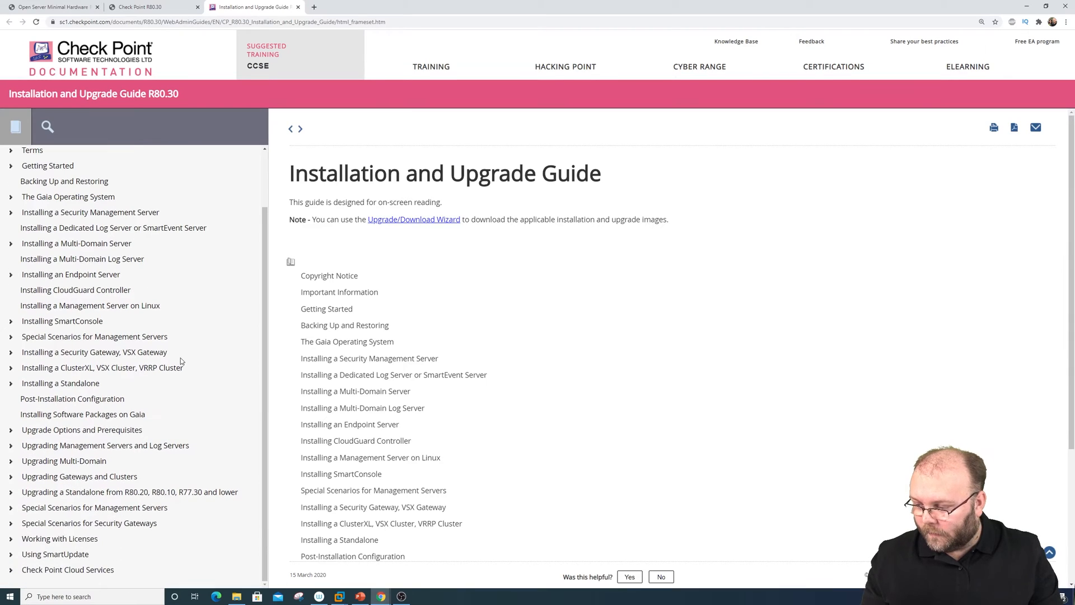
{"action": "left_click", "coordinate": [125, 430]}
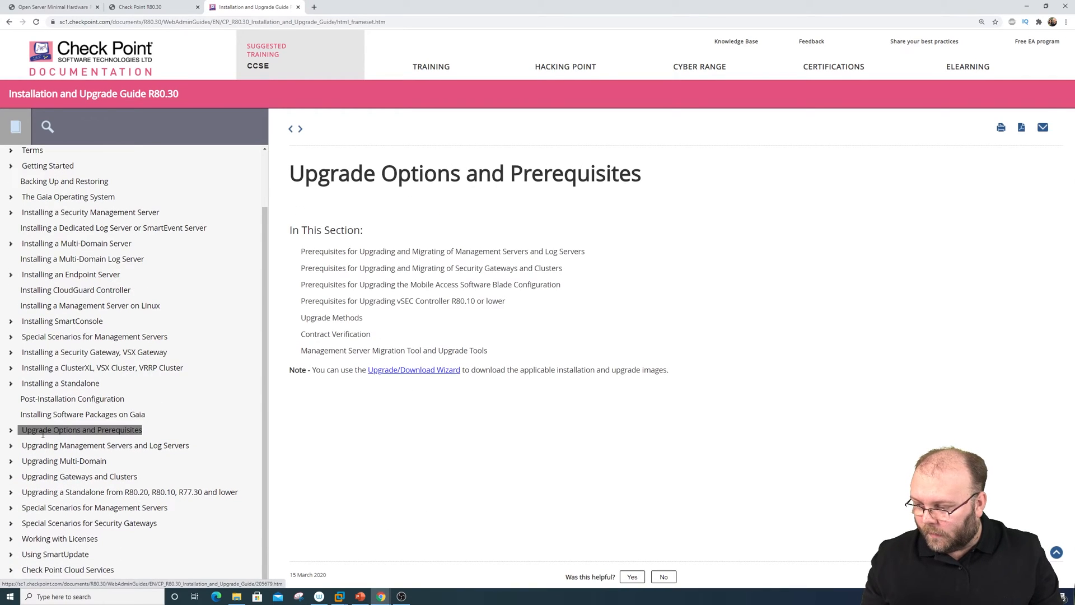
{"action": "left_click", "coordinate": [11, 430]}
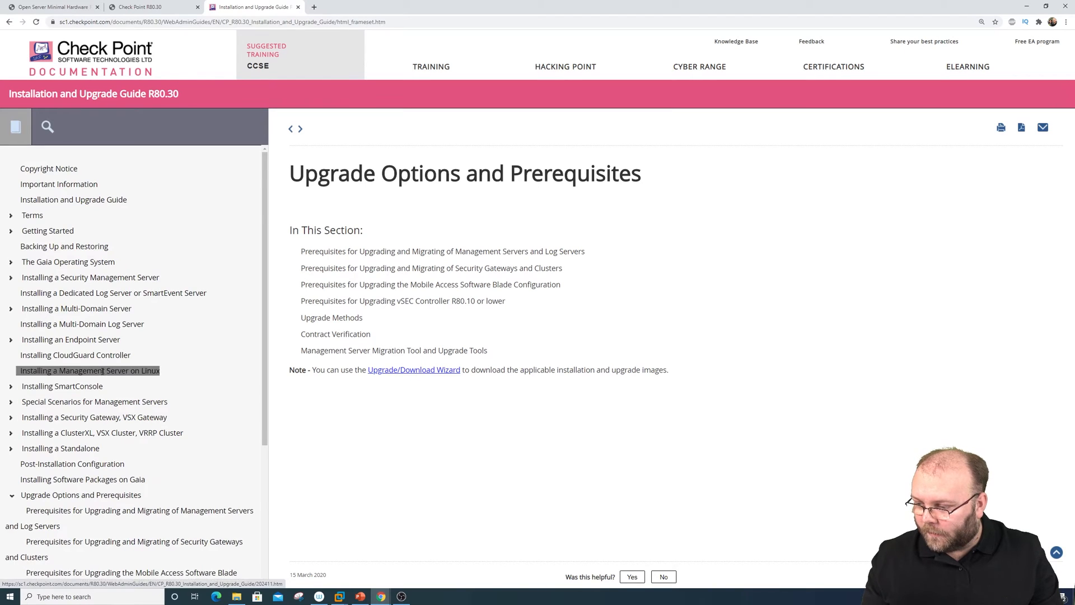
{"action": "scroll", "coordinate": [103, 373], "scroll_direction": "down", "scroll_amount": 2}
{"action": "scroll", "coordinate": [102, 372], "scroll_direction": "down", "scroll_amount": 1}
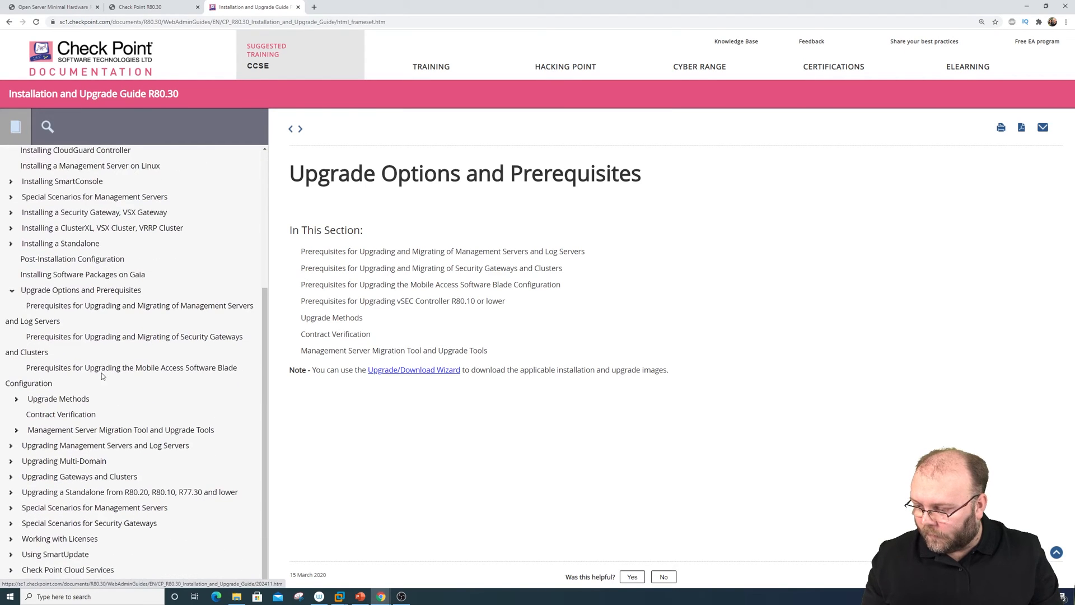
{"action": "scroll", "coordinate": [112, 372], "scroll_direction": "up", "scroll_amount": 3}
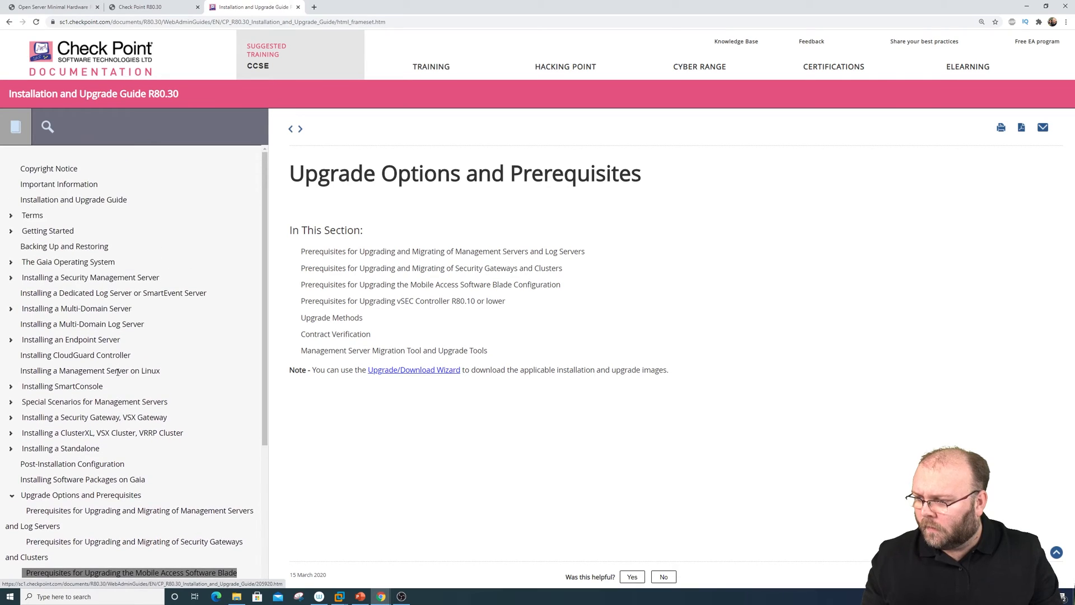
Search the guide for 'requirement' and go to the Open Server Minimal Hardware Requirements page
{"action": "left_click", "coordinate": [50, 129]}
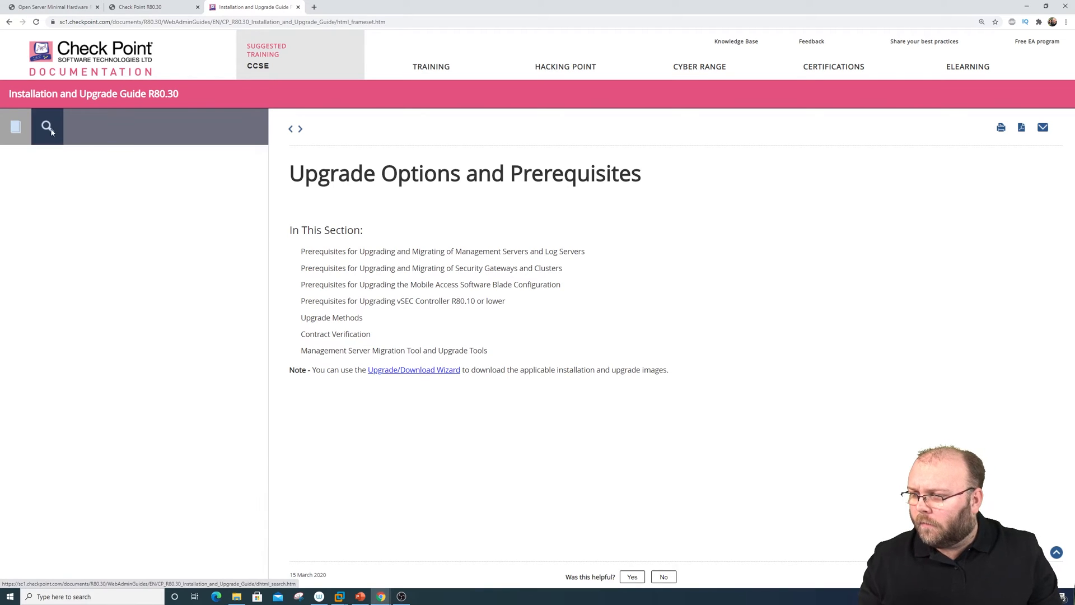
{"action": "left_click", "coordinate": [49, 165]}
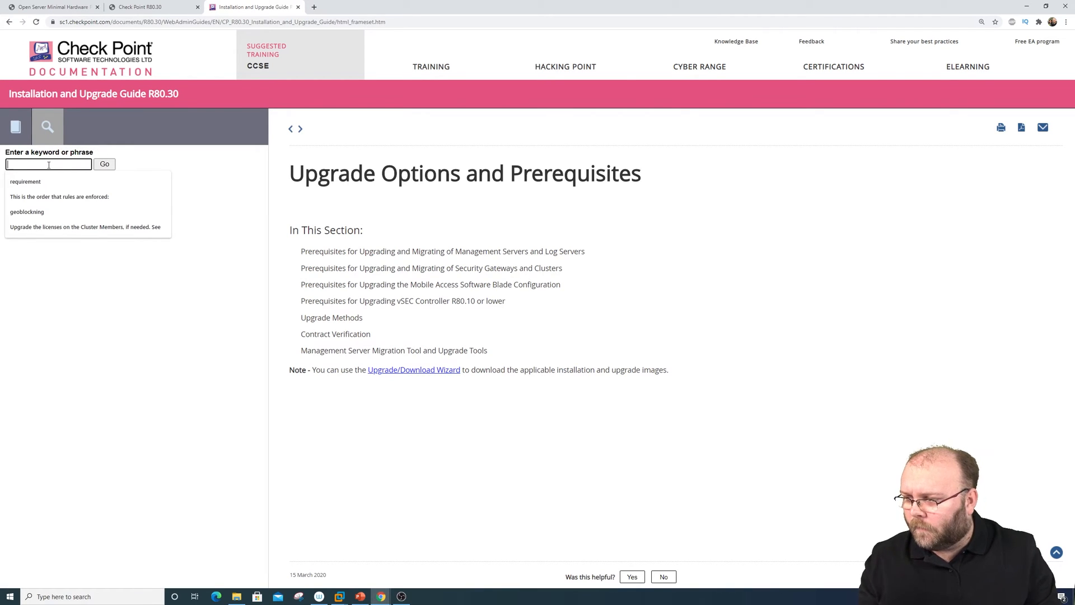
{"action": "left_click", "coordinate": [56, 180]}
{"action": "left_click", "coordinate": [103, 166]}
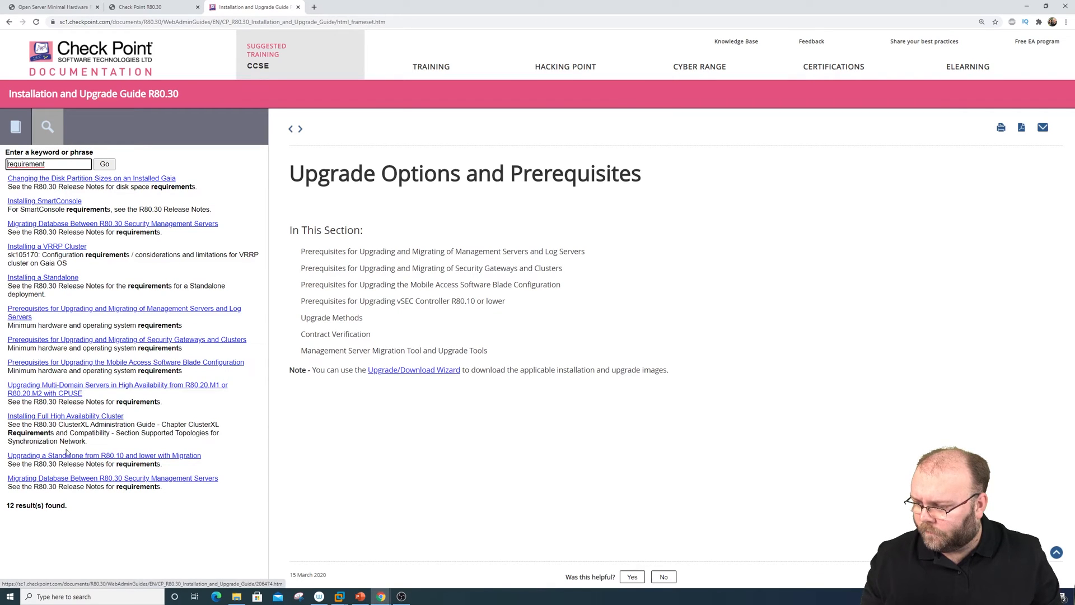
{"action": "left_click", "coordinate": [72, 8]}
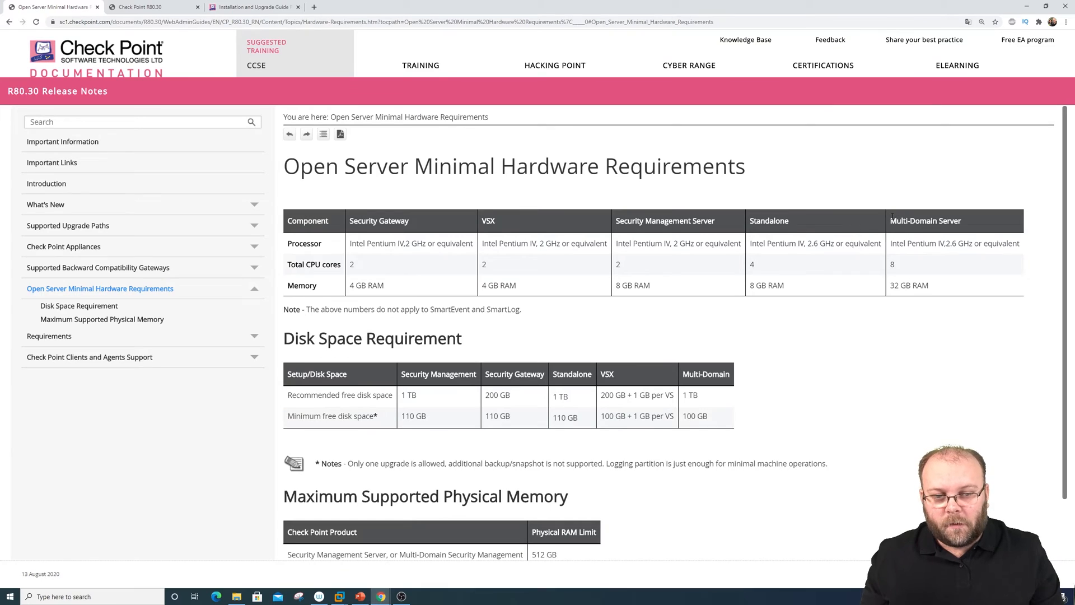
Highlight the Multi-Domain Server requirements of 8 CPU cores and 32 GB RAM
{"action": "left_click_drag", "start_coordinate": [891, 220], "coordinate": [892, 264]}
{"action": "left_click", "coordinate": [925, 274]}
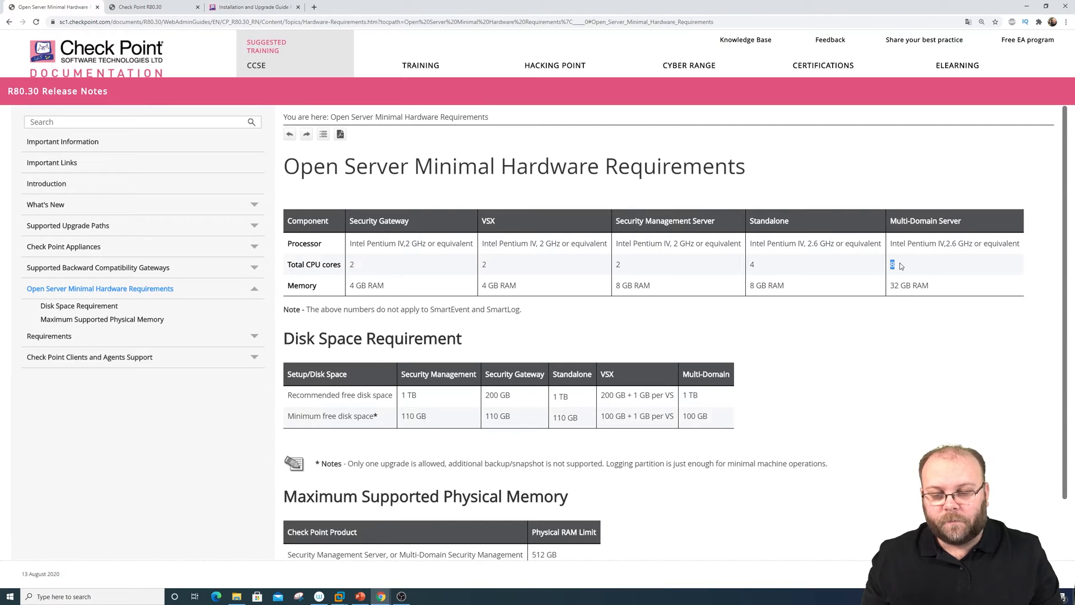
{"action": "left_click", "coordinate": [901, 266]}
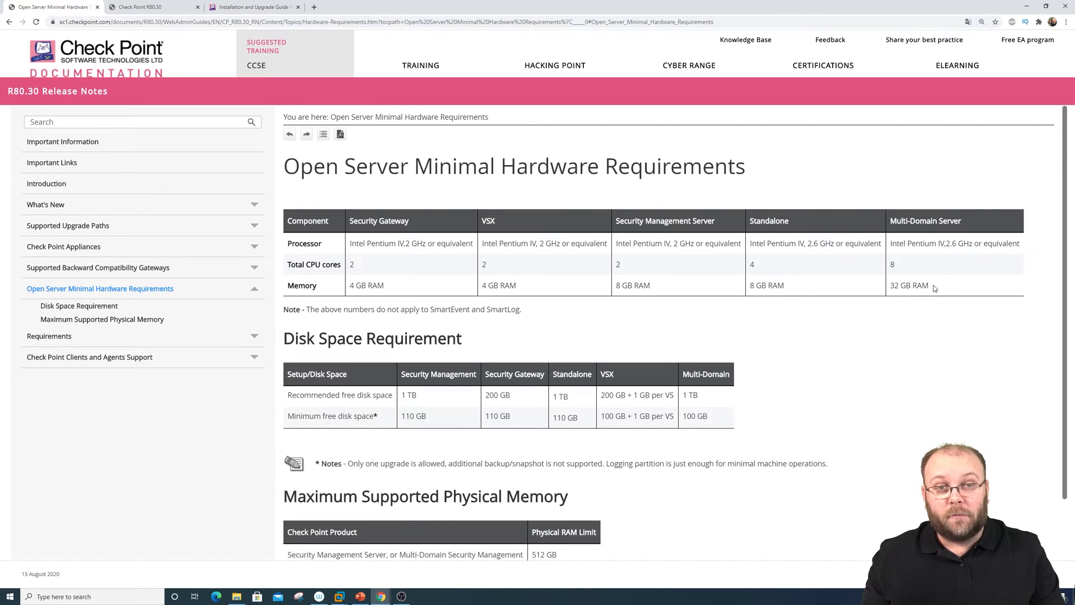
{"action": "left_click_drag", "start_coordinate": [890, 286], "coordinate": [899, 286]}
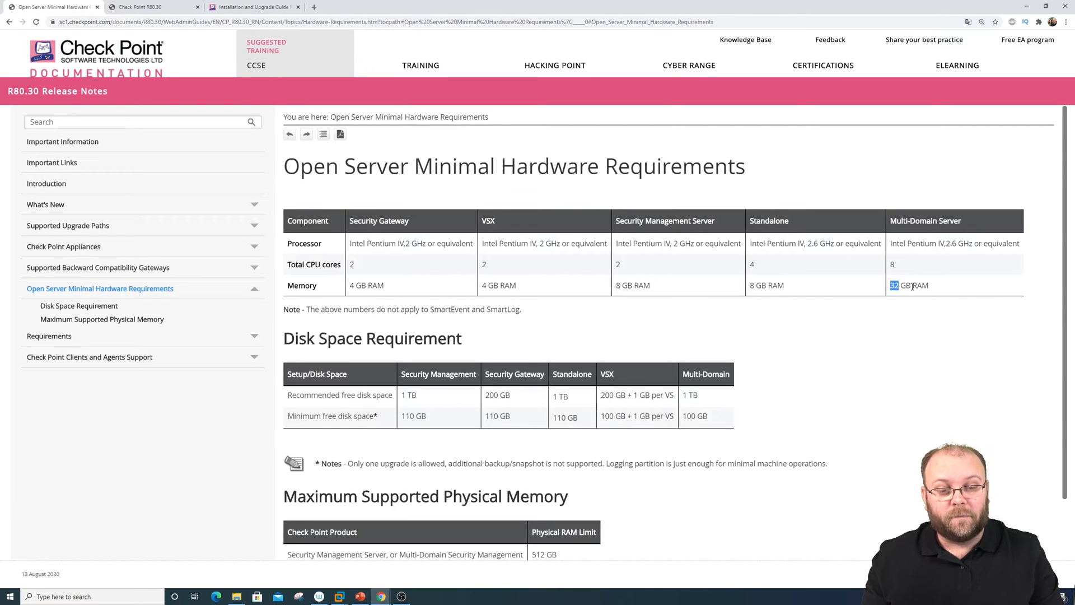
{"action": "left_click", "coordinate": [913, 288]}
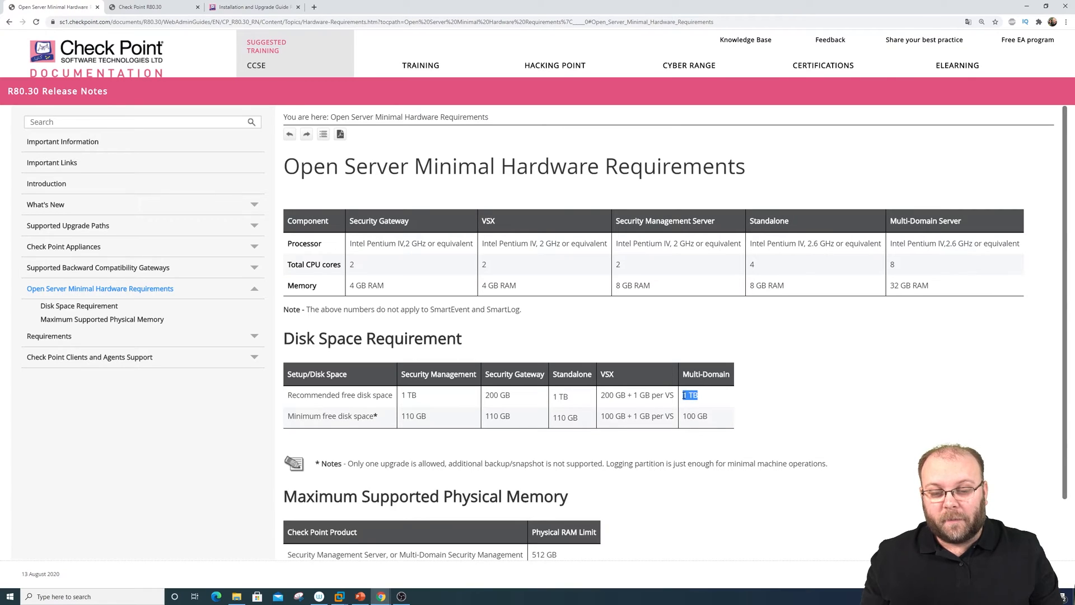
{"action": "left_click_drag", "start_coordinate": [682, 396], "coordinate": [701, 398]}
{"action": "left_click", "coordinate": [703, 398]}
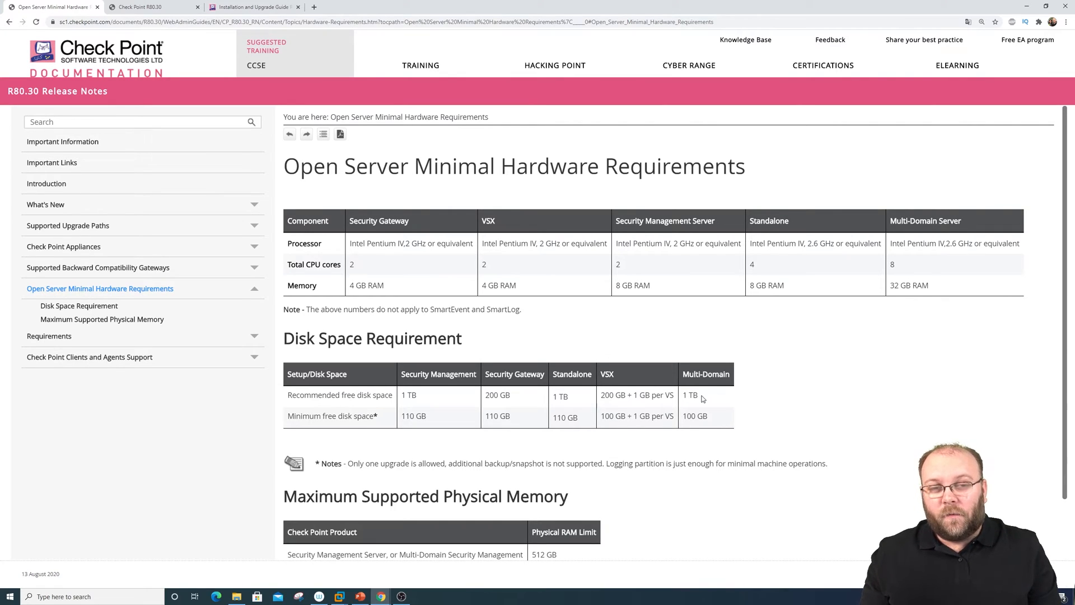
{"action": "left_click_drag", "start_coordinate": [703, 399], "coordinate": [684, 395]}
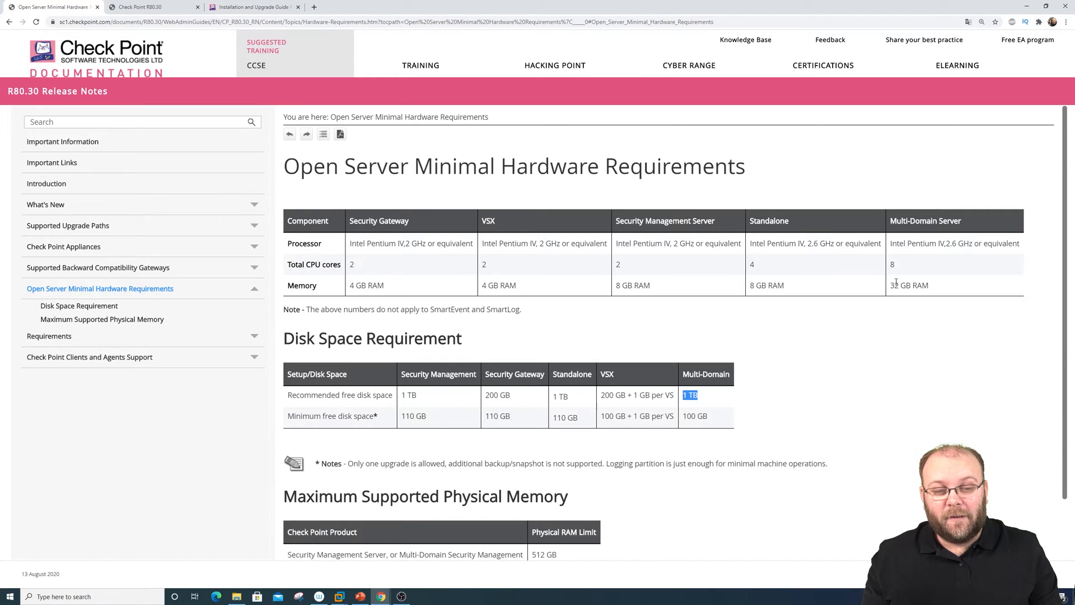
{"action": "double_click", "coordinate": [893, 264]}
{"action": "left_click_drag", "start_coordinate": [910, 280], "coordinate": [929, 287]}
{"action": "left_click", "coordinate": [927, 286]}
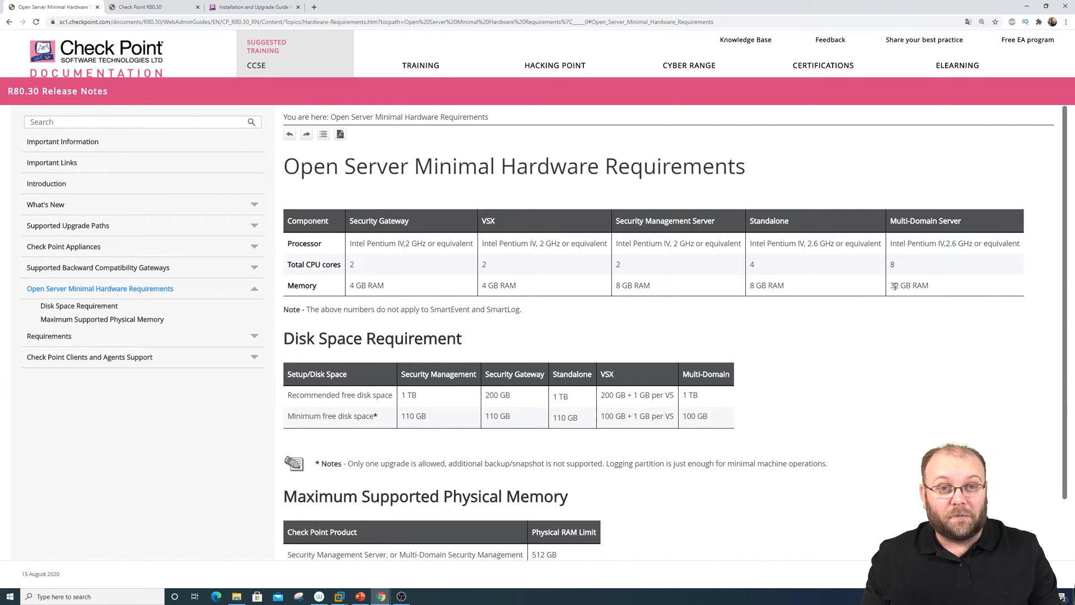
{"action": "scroll", "coordinate": [676, 519], "scroll_direction": "down", "scroll_amount": 3}
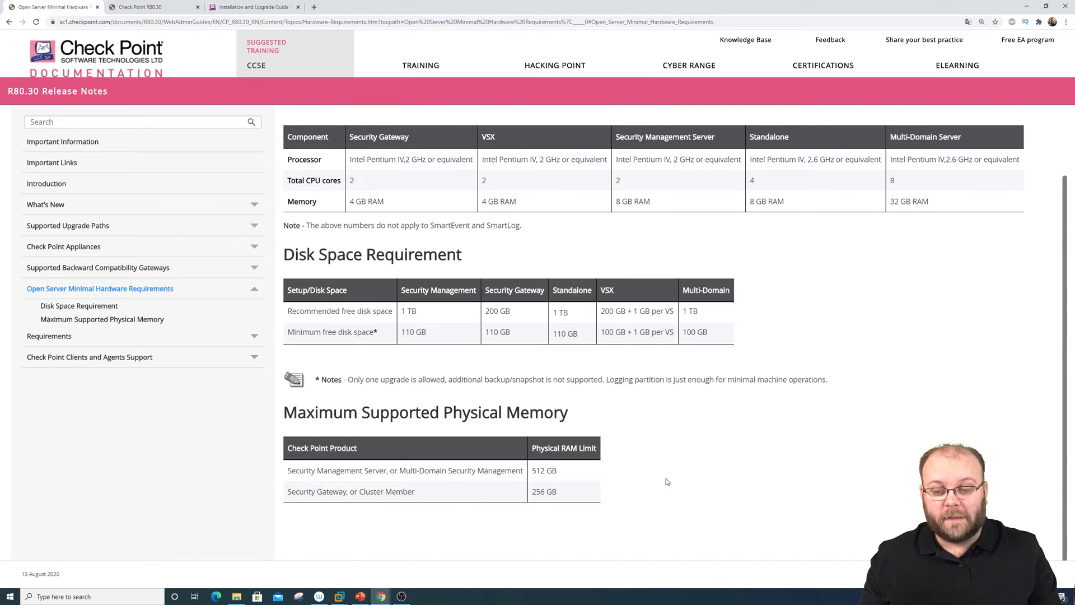
{"action": "left_click_drag", "start_coordinate": [562, 473], "coordinate": [534, 474]}
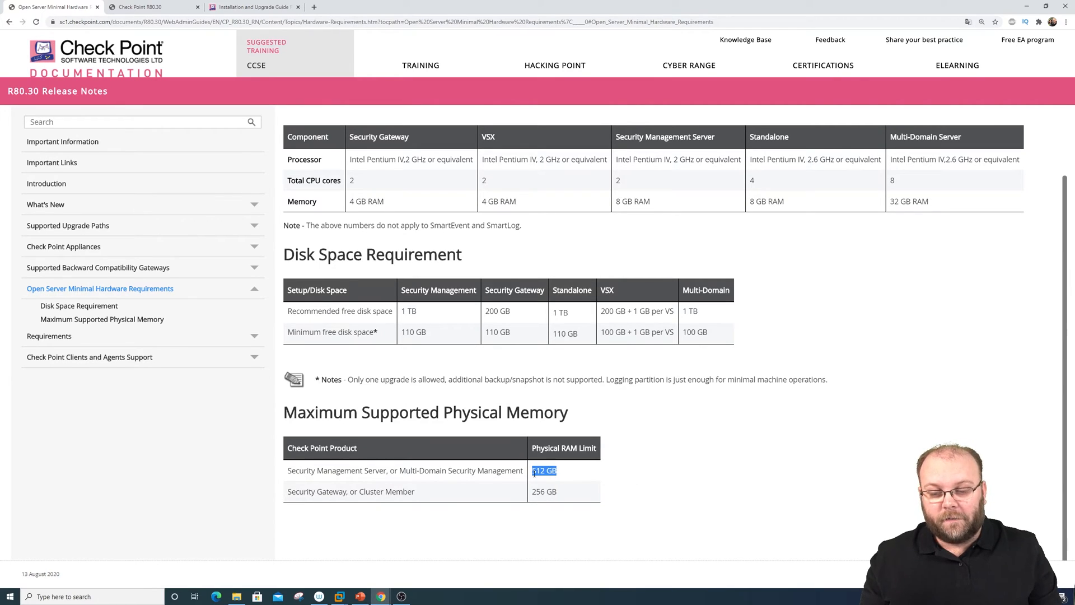
{"action": "left_click", "coordinate": [700, 464]}
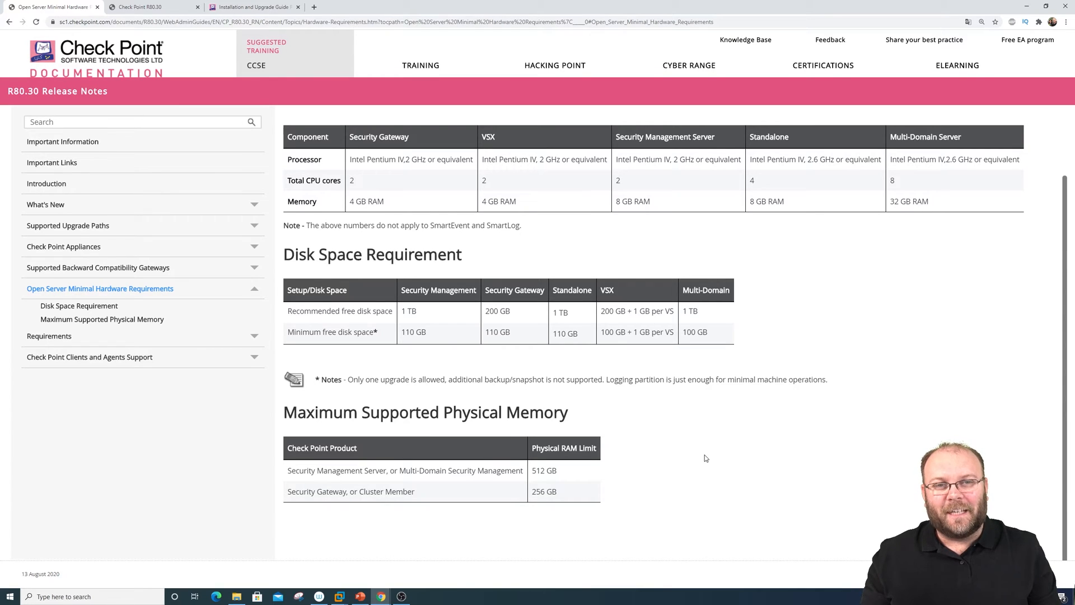
{"action": "scroll", "coordinate": [705, 459], "scroll_direction": "up", "scroll_amount": 2}
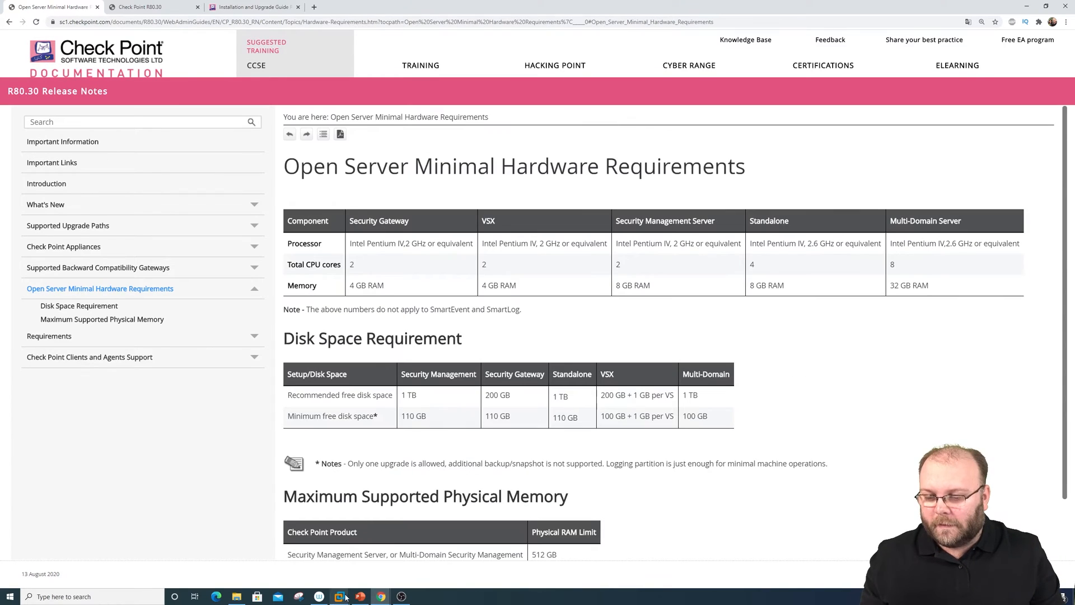
Show the virtual machine library and power on the cp_gw2 gateway machine
{"action": "mouse_move", "coordinate": [340, 596]}
{"action": "left_click", "coordinate": [71, 540]}
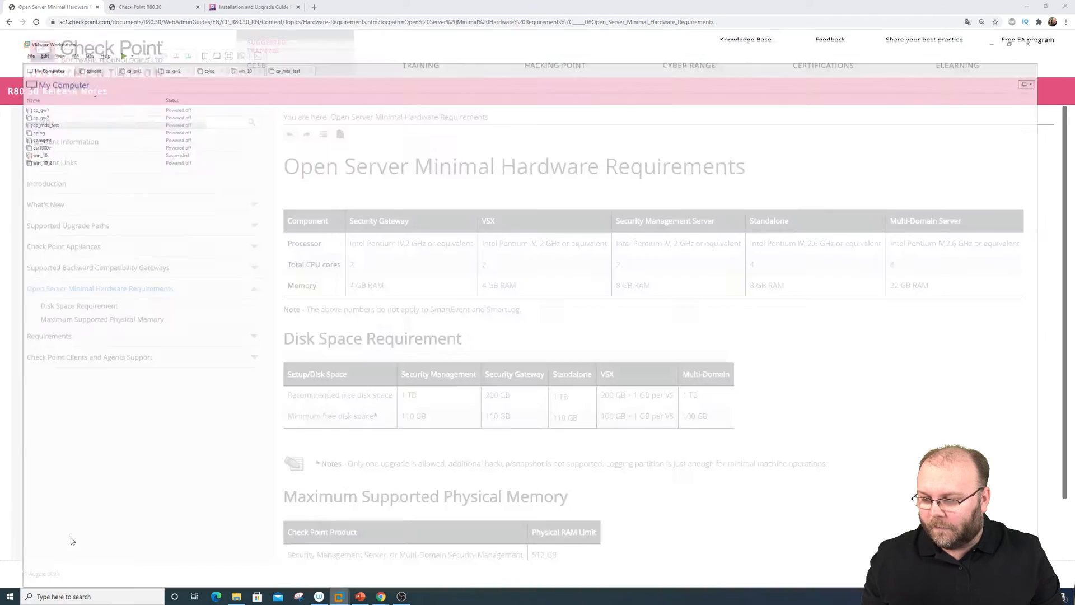
{"action": "left_click", "coordinate": [47, 76]}
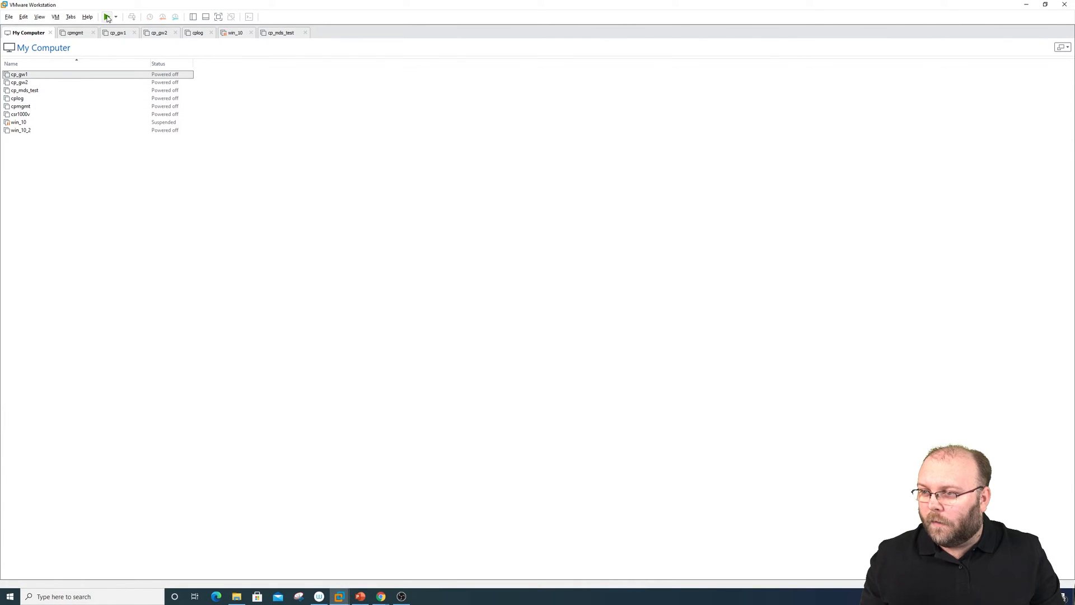
{"action": "left_click", "coordinate": [35, 82]}
{"action": "left_click", "coordinate": [105, 17]}
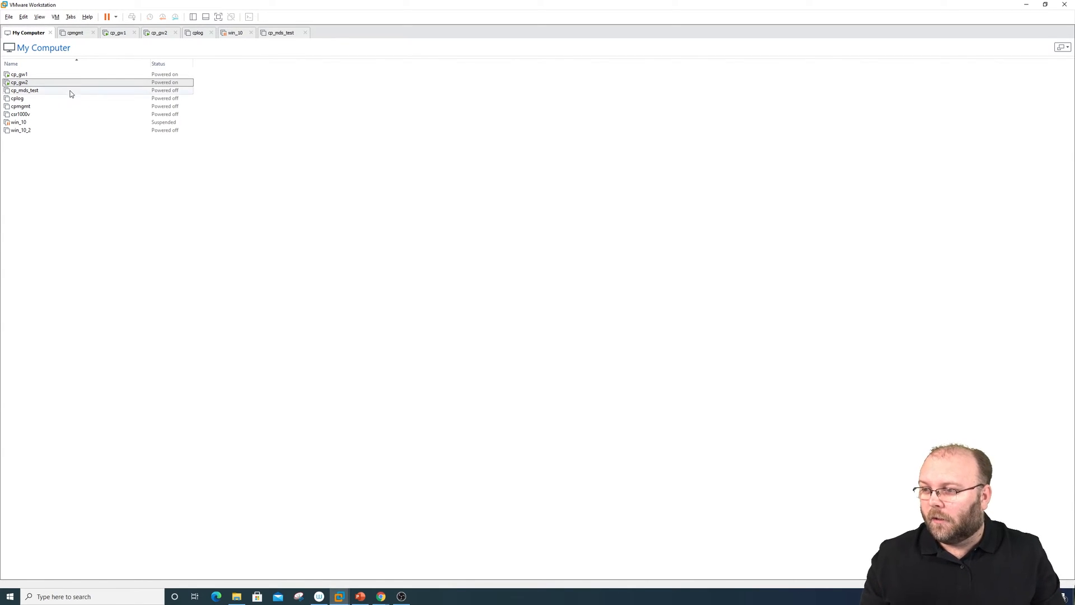
Resume the suspended win_10 machine and bring up the File menu's New Virtual Machine options
{"action": "left_click", "coordinate": [43, 122]}
{"action": "left_click", "coordinate": [106, 17]}
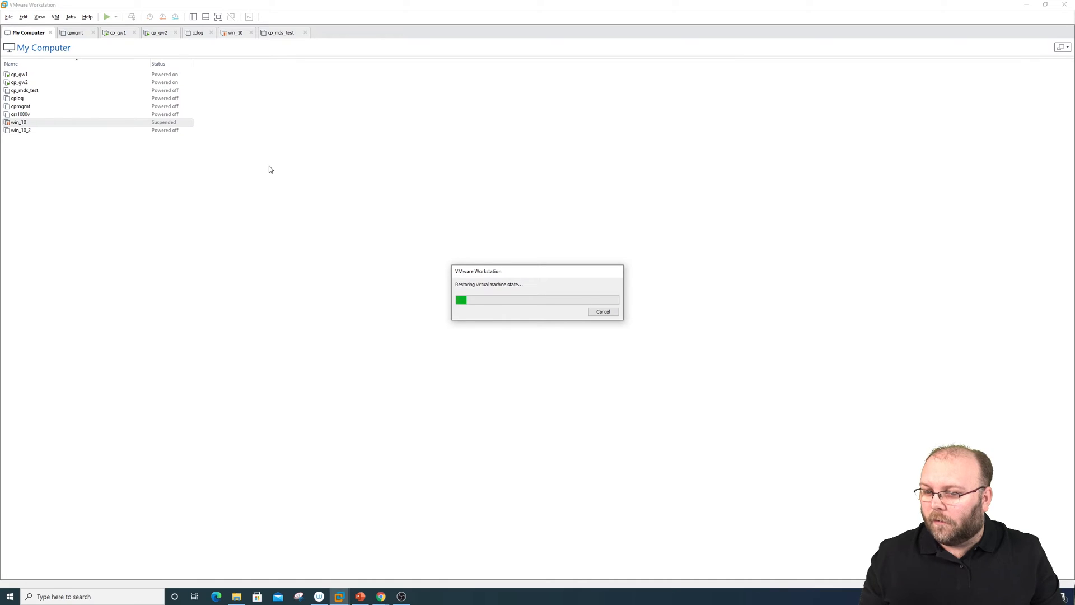
{"action": "left_click", "coordinate": [121, 141]}
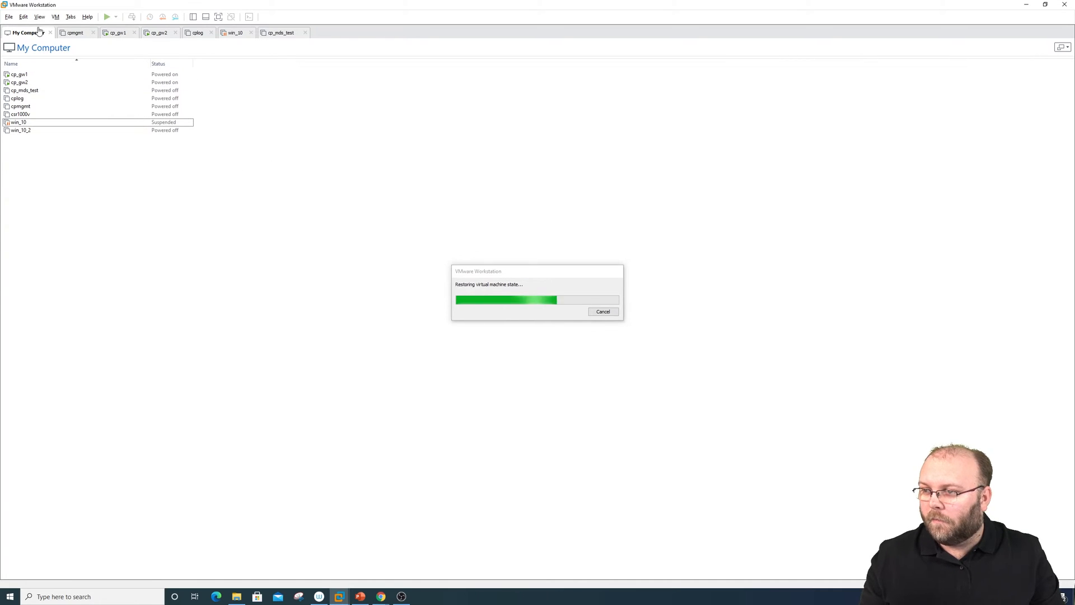
{"action": "left_click", "coordinate": [9, 17]}
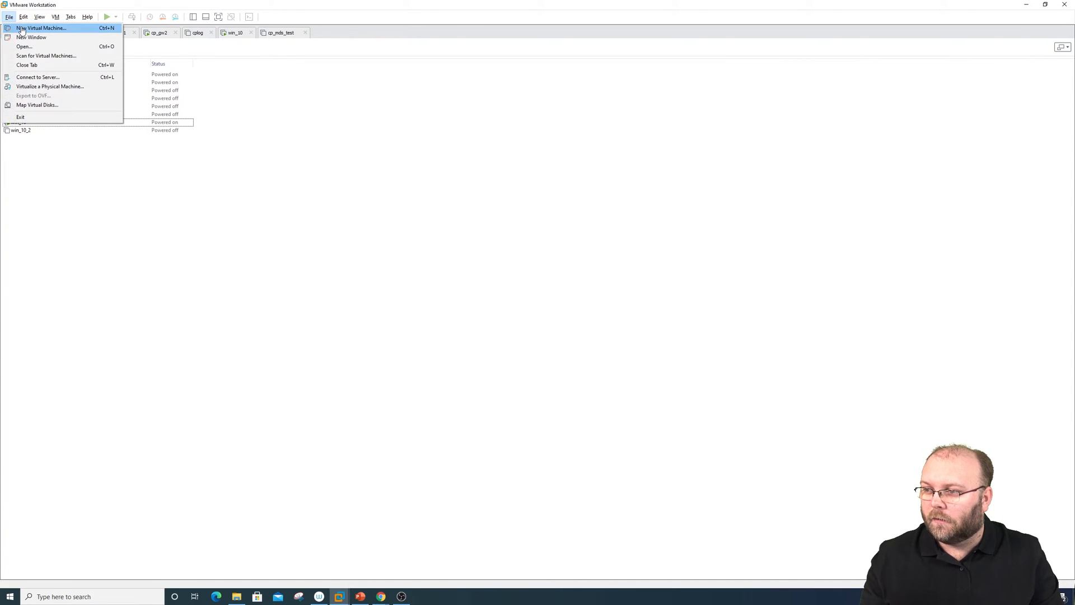
Start a Custom new VM installing from a disc image, then return to the Check Point browser window
{"action": "left_click", "coordinate": [19, 28]}
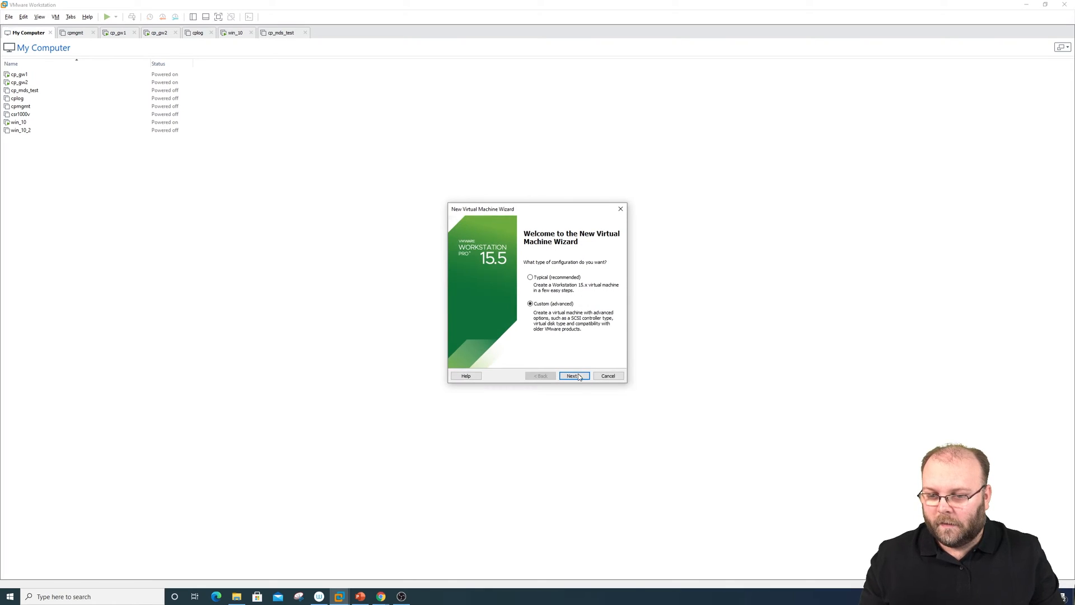
{"action": "left_click", "coordinate": [579, 379]}
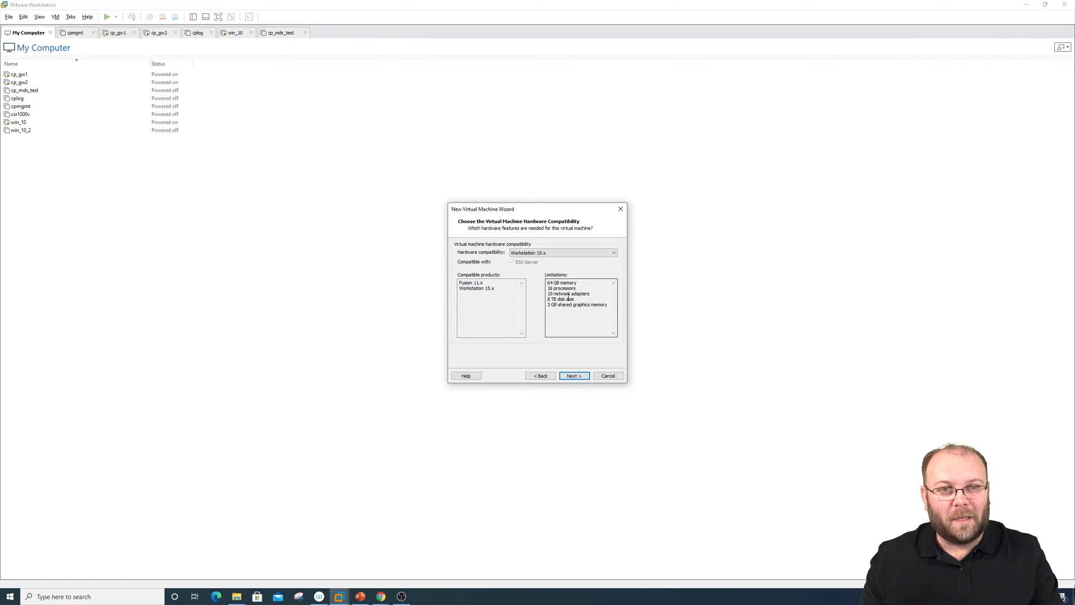
{"action": "left_click", "coordinate": [574, 376]}
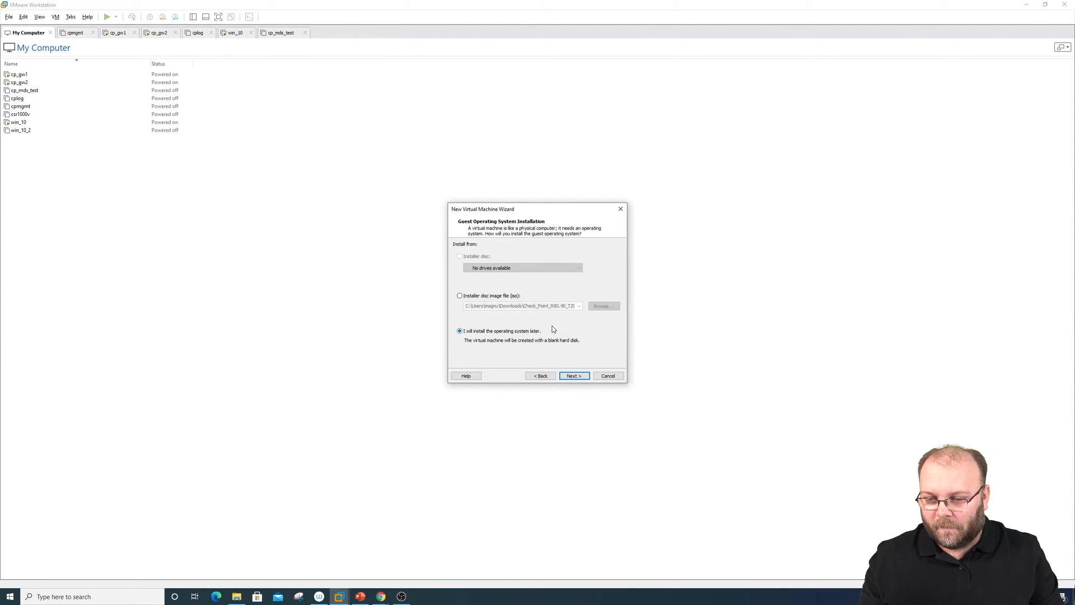
{"action": "left_click", "coordinate": [491, 296]}
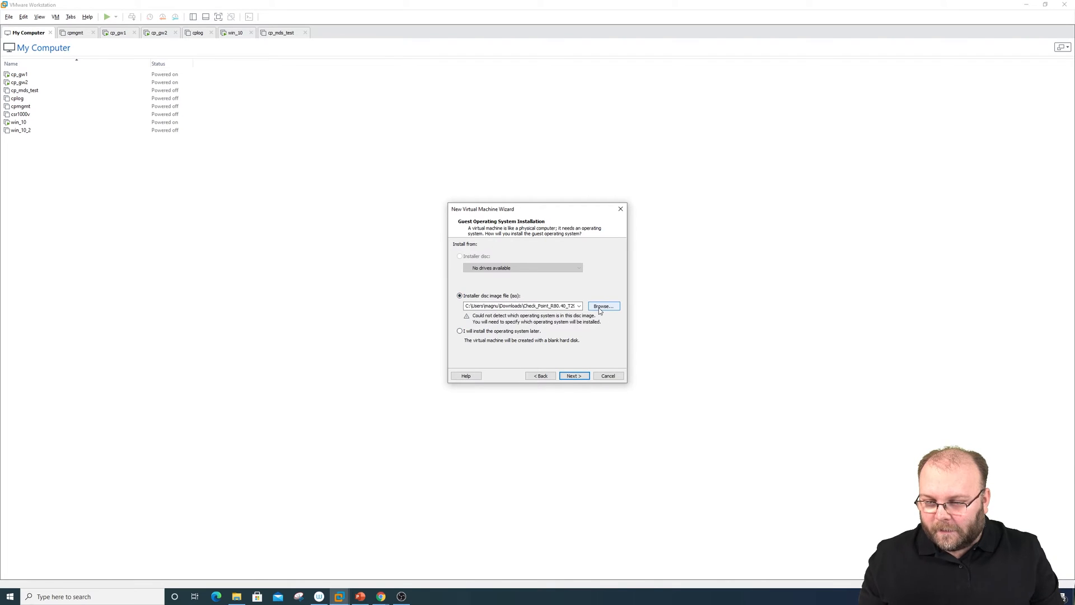
{"action": "left_click", "coordinate": [381, 597]}
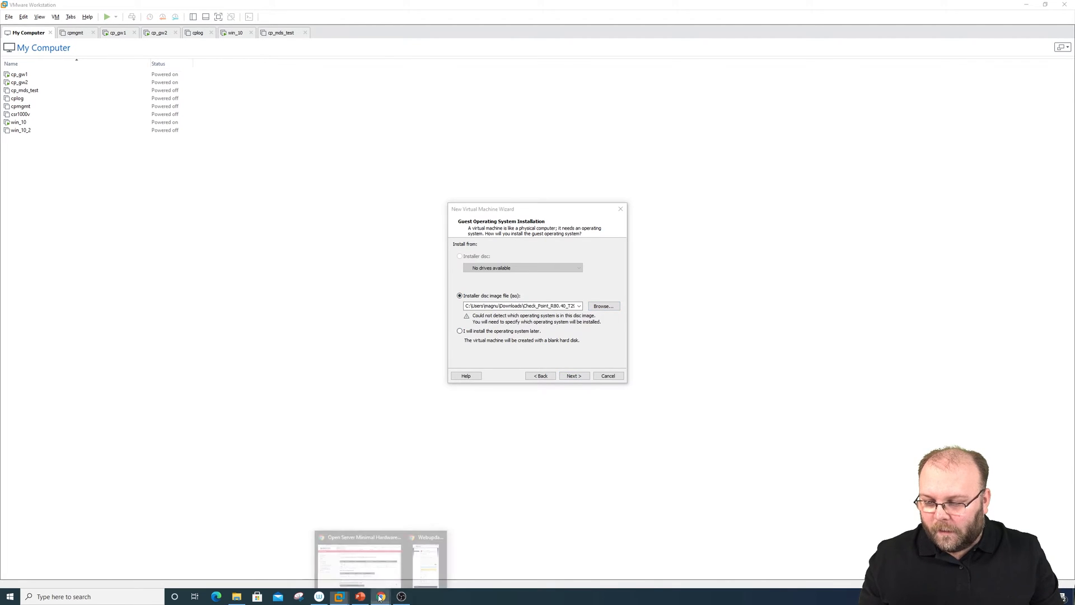
{"action": "left_click", "coordinate": [359, 560]}
Open the R80.30 Security Management clean install download and select Check_Point_R80.30_T200_Security_Management.iso
{"action": "left_click", "coordinate": [178, 9]}
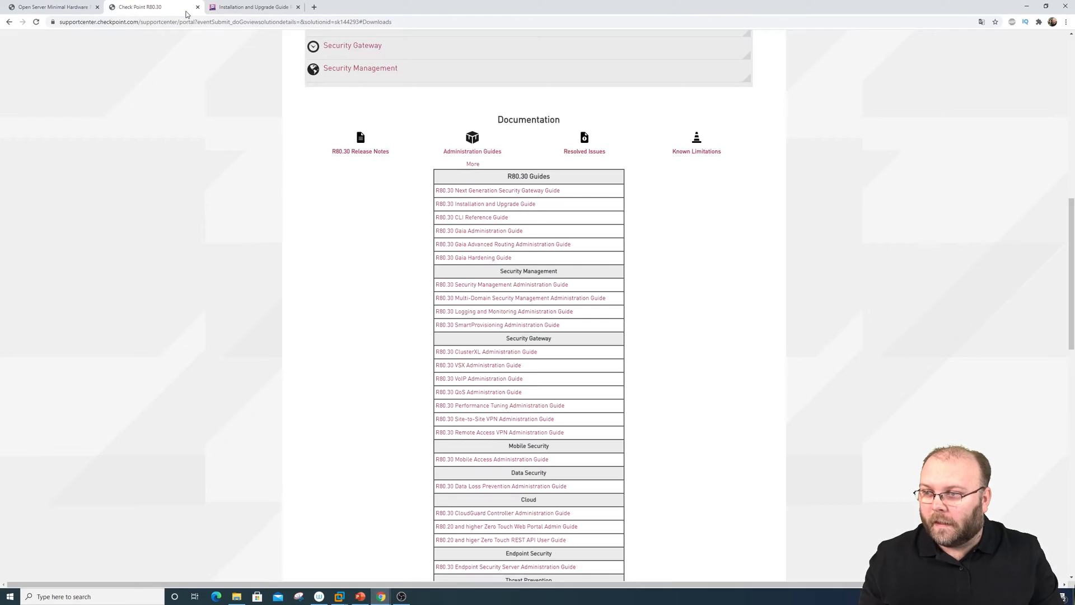
{"action": "scroll", "coordinate": [599, 286], "scroll_direction": "up", "scroll_amount": 10}
{"action": "scroll", "coordinate": [601, 288], "scroll_direction": "up", "scroll_amount": 1}
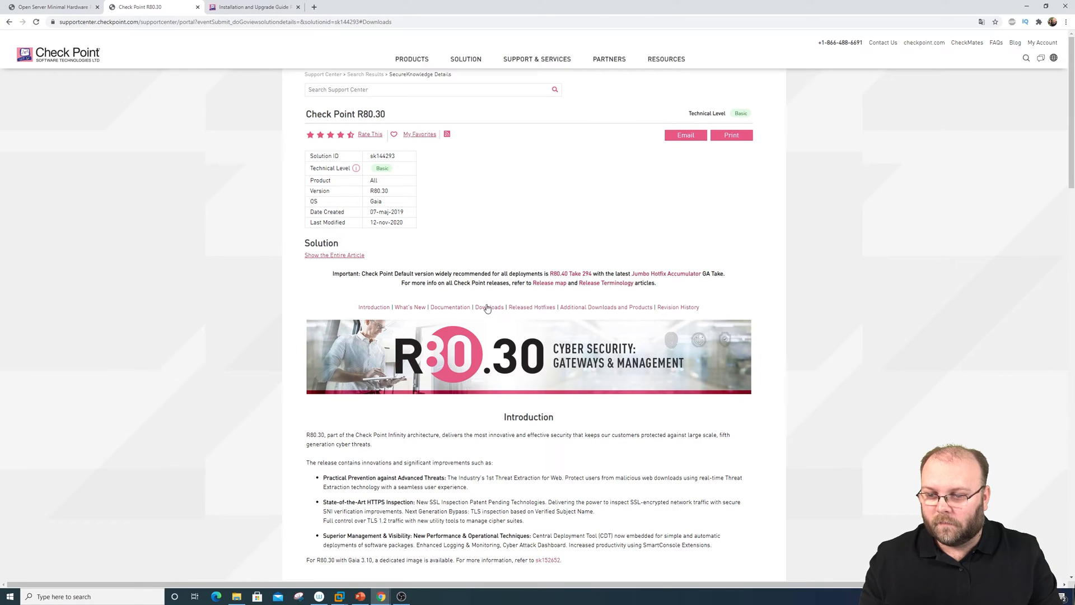
{"action": "scroll", "coordinate": [542, 341], "scroll_direction": "down", "scroll_amount": 6}
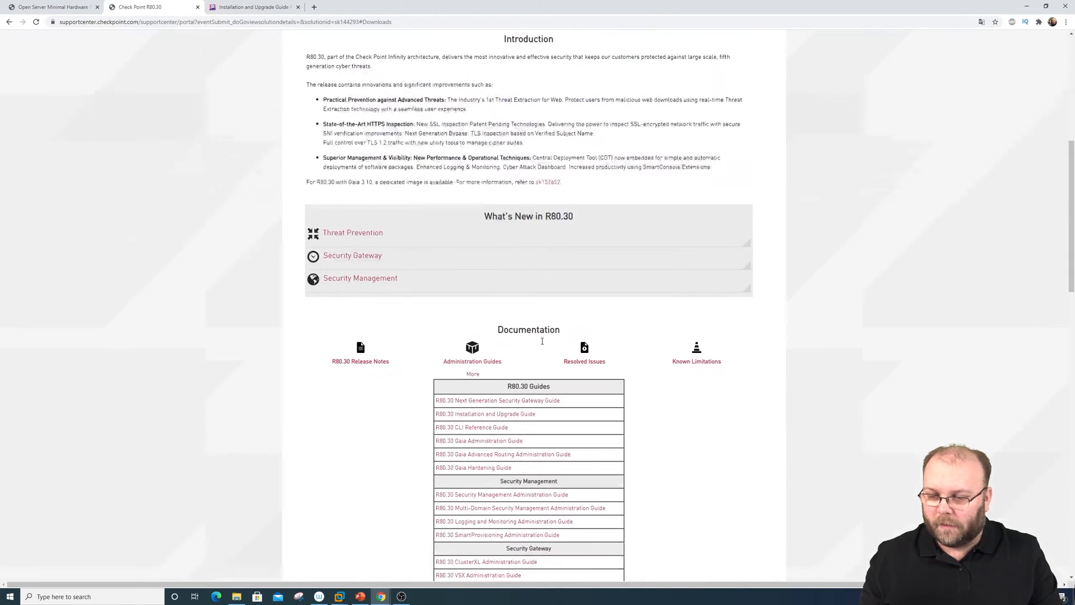
{"action": "scroll", "coordinate": [607, 348], "scroll_direction": "down", "scroll_amount": 10}
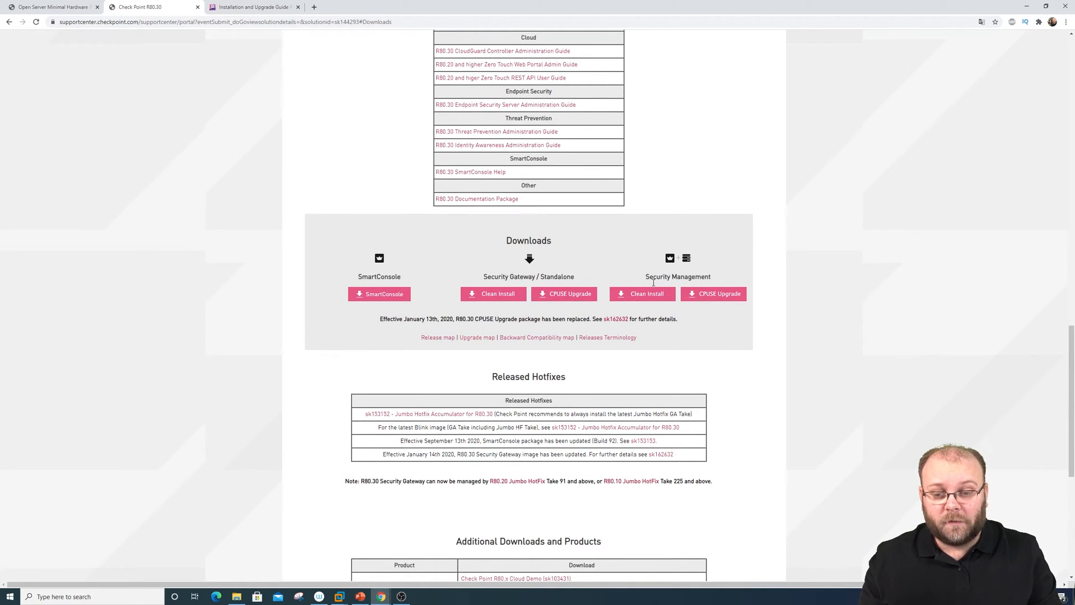
{"action": "left_click", "coordinate": [642, 297]}
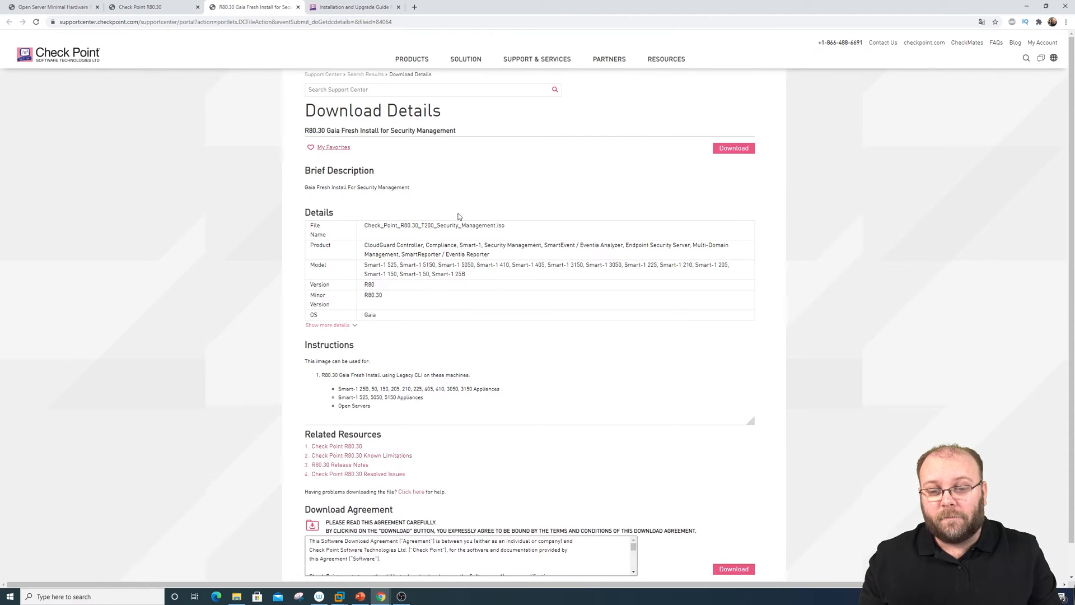
{"action": "left_click_drag", "start_coordinate": [310, 248], "coordinate": [367, 222]}
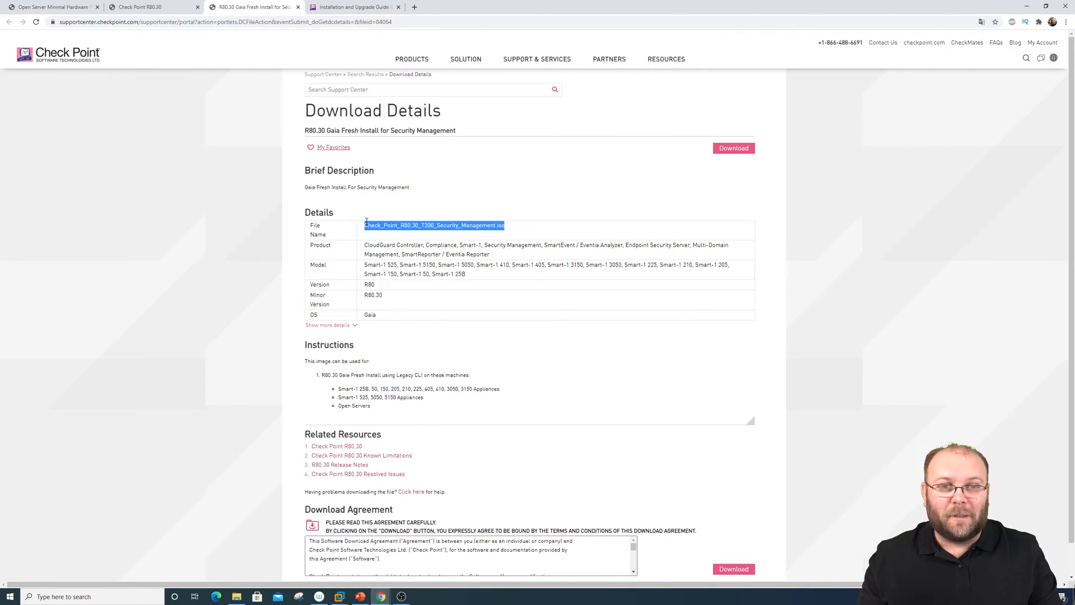
{"action": "left_click", "coordinate": [339, 596]}
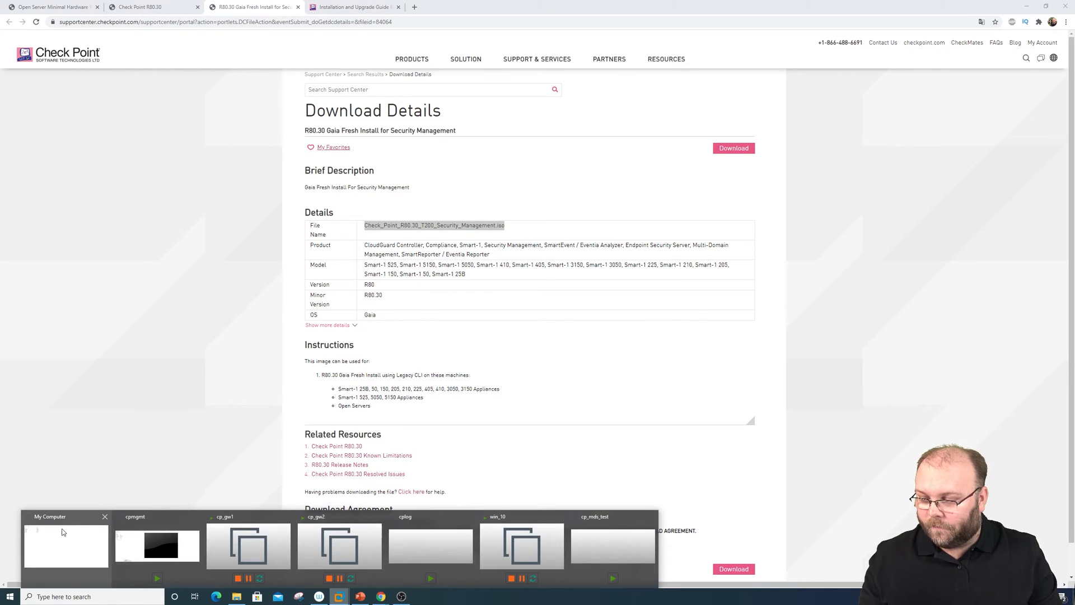
Load the R80.30 T200 Security Management ISO as the installer disc and accept the Linux guest
{"action": "left_click", "coordinate": [66, 546]}
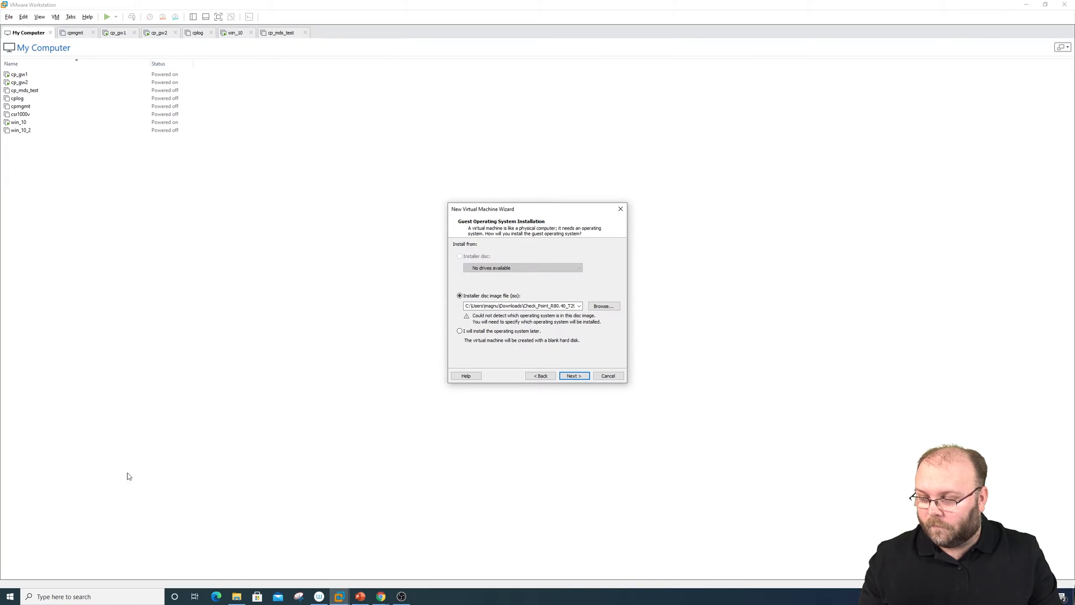
{"action": "left_click", "coordinate": [603, 306]}
{"action": "left_click", "coordinate": [693, 289]}
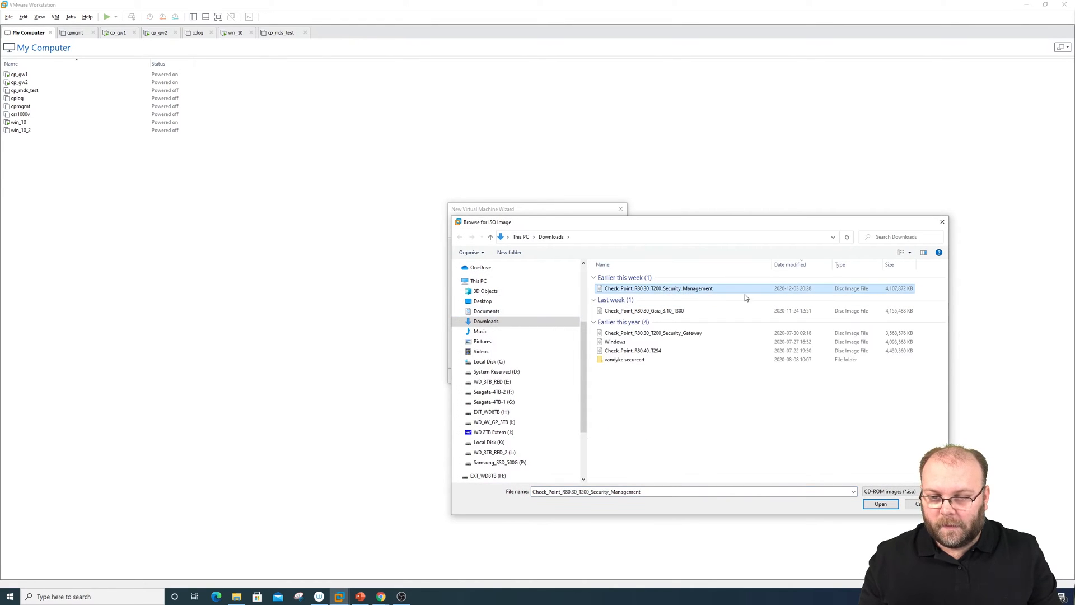
{"action": "left_click", "coordinate": [877, 505]}
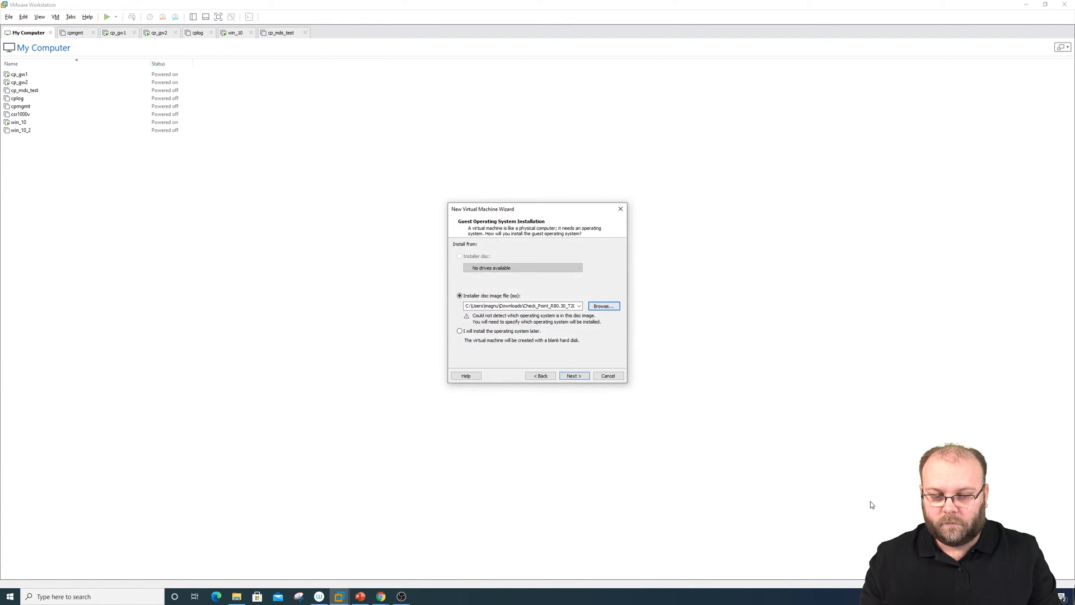
{"action": "left_click", "coordinate": [577, 377]}
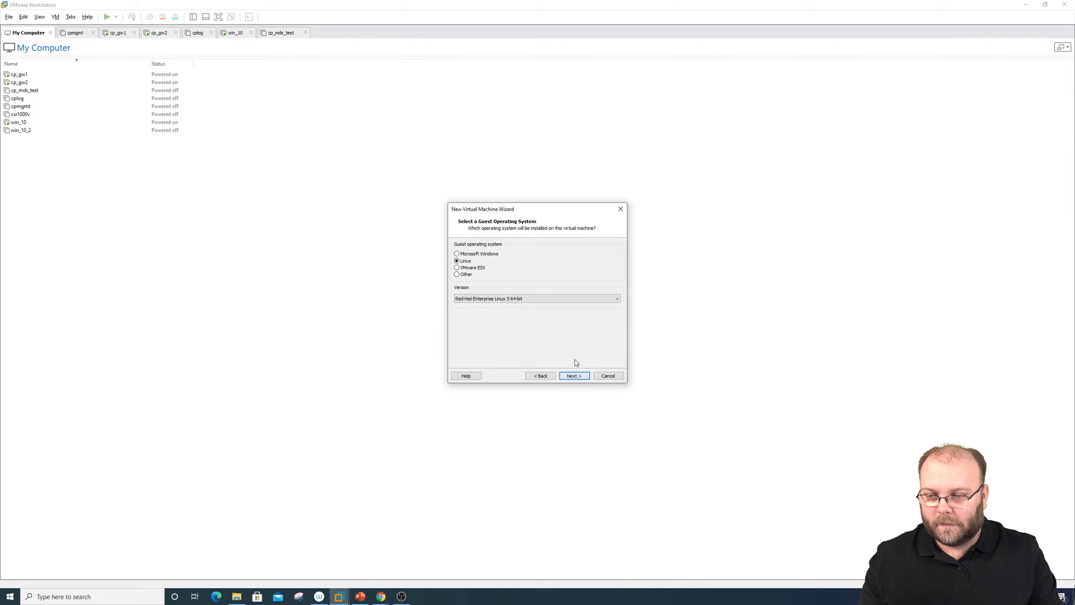
{"action": "left_click", "coordinate": [569, 379]}
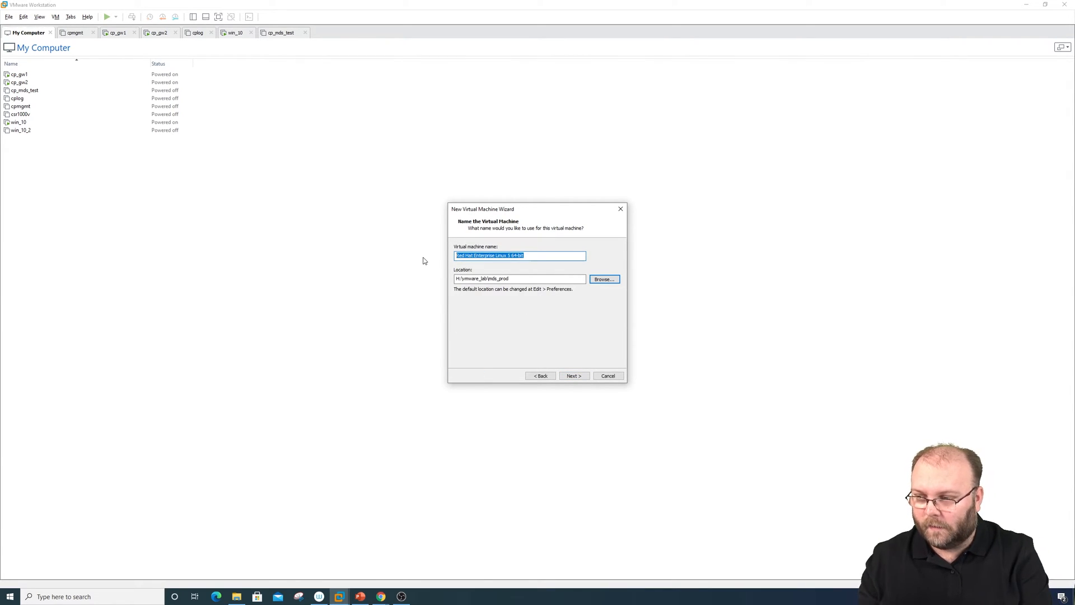
Name the machine cp_mds and set 8 cores per processor
{"action": "type", "text": "md"}
{"action": "key", "text": "BackSpace"}
{"action": "key", "text": "BackSpace"}
{"action": "type", "text": "cp"}
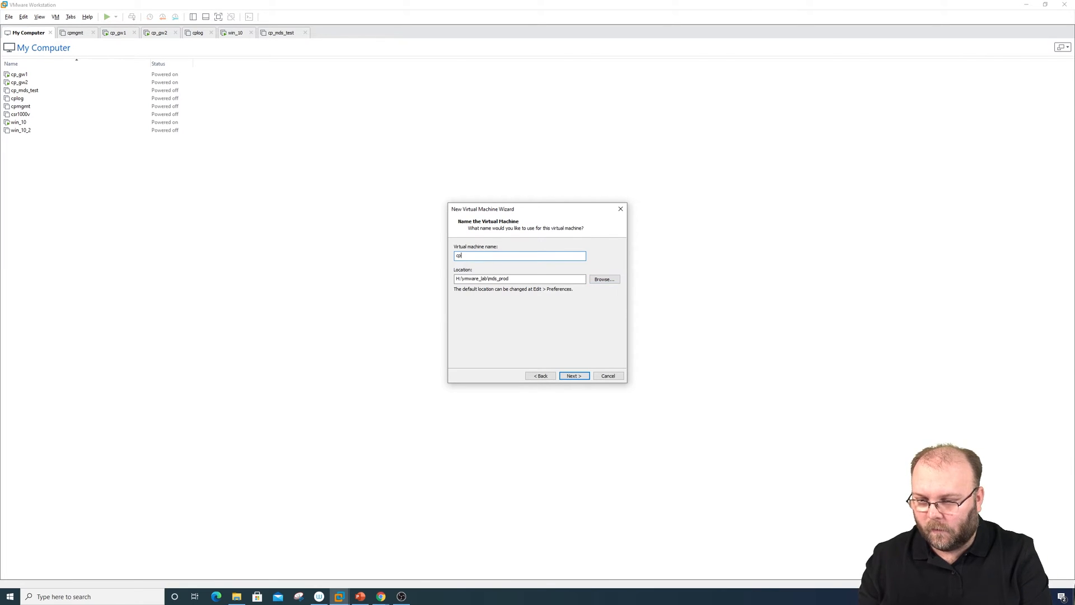
{"action": "type", "text": "_mds"}
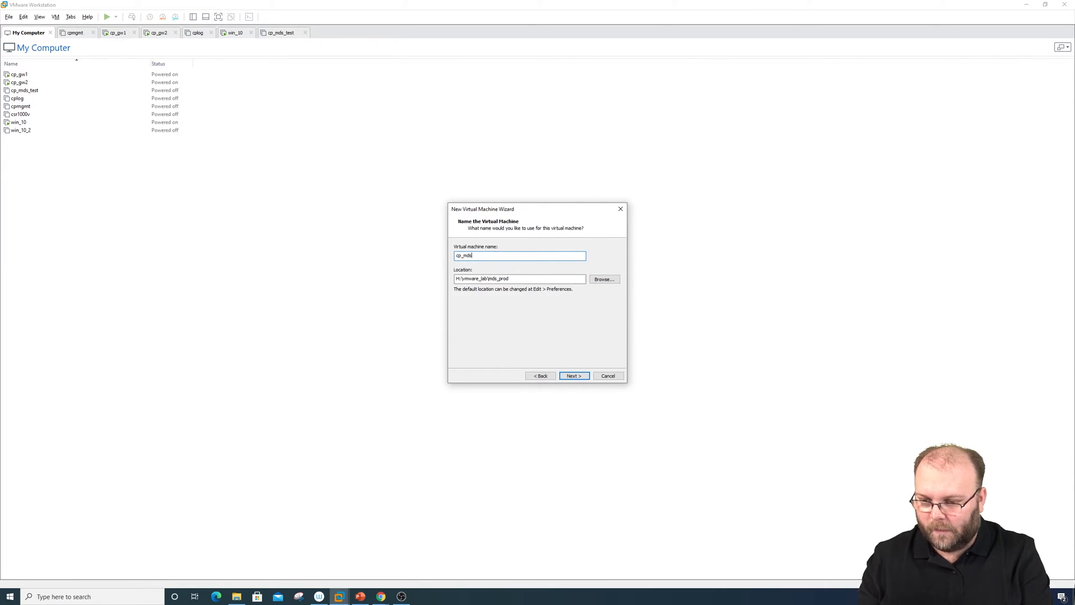
{"action": "left_click", "coordinate": [573, 374]}
{"action": "double_click", "coordinate": [547, 263]}
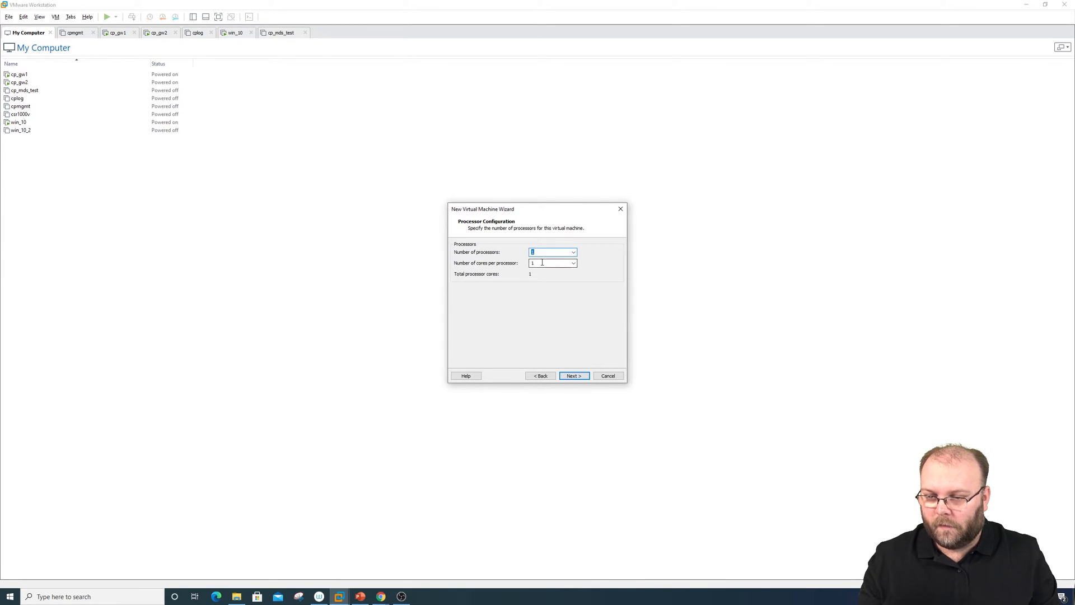
{"action": "type", "text": "8"}
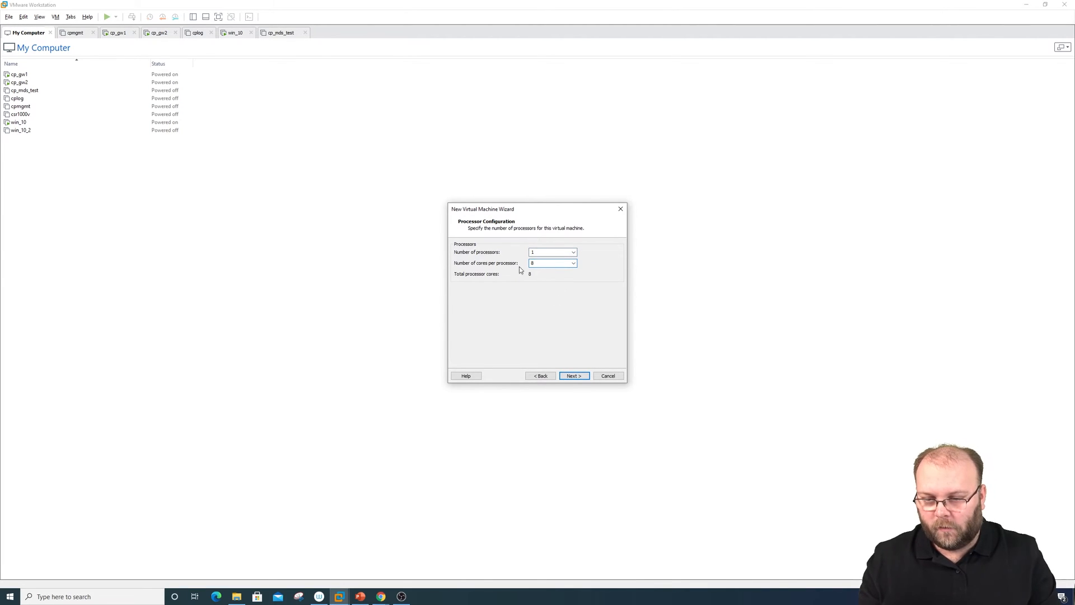
{"action": "left_click", "coordinate": [576, 377]}
{"action": "right_click", "coordinate": [591, 598]}
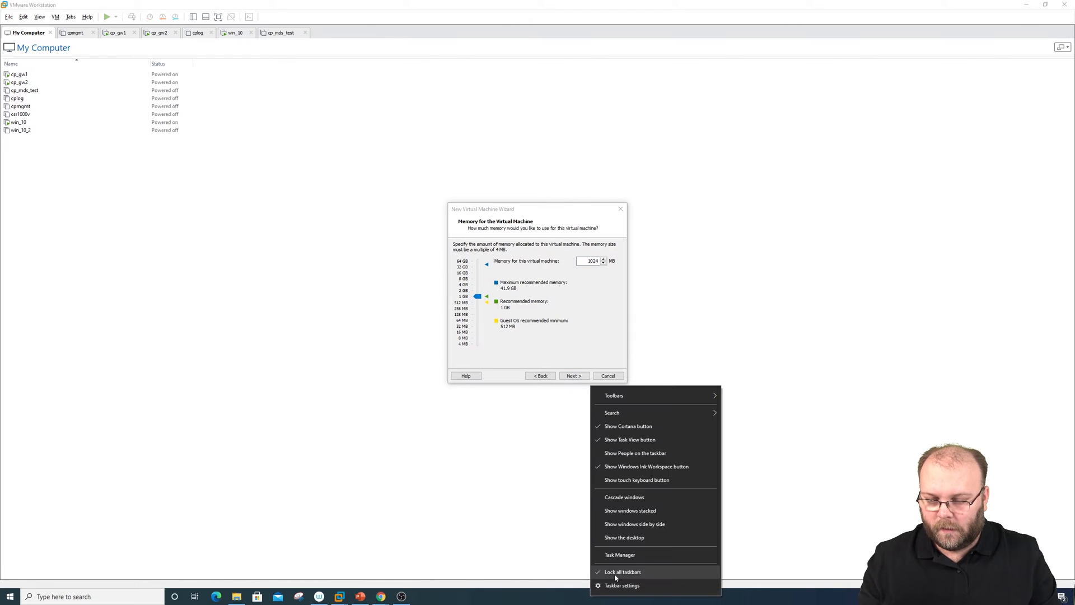
{"action": "left_click", "coordinate": [621, 558]}
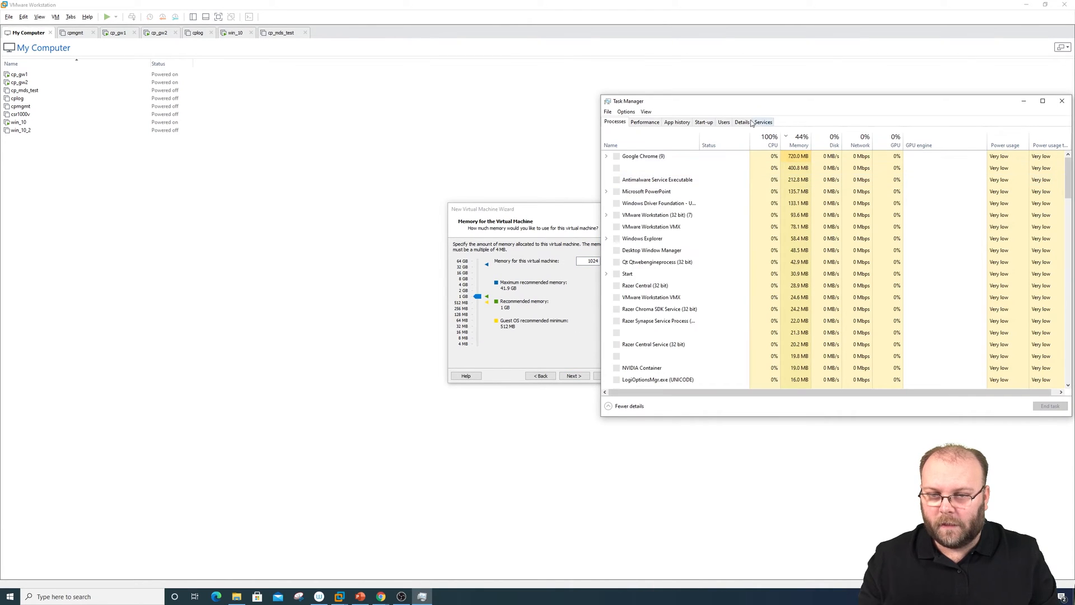
{"action": "left_click", "coordinate": [654, 124]}
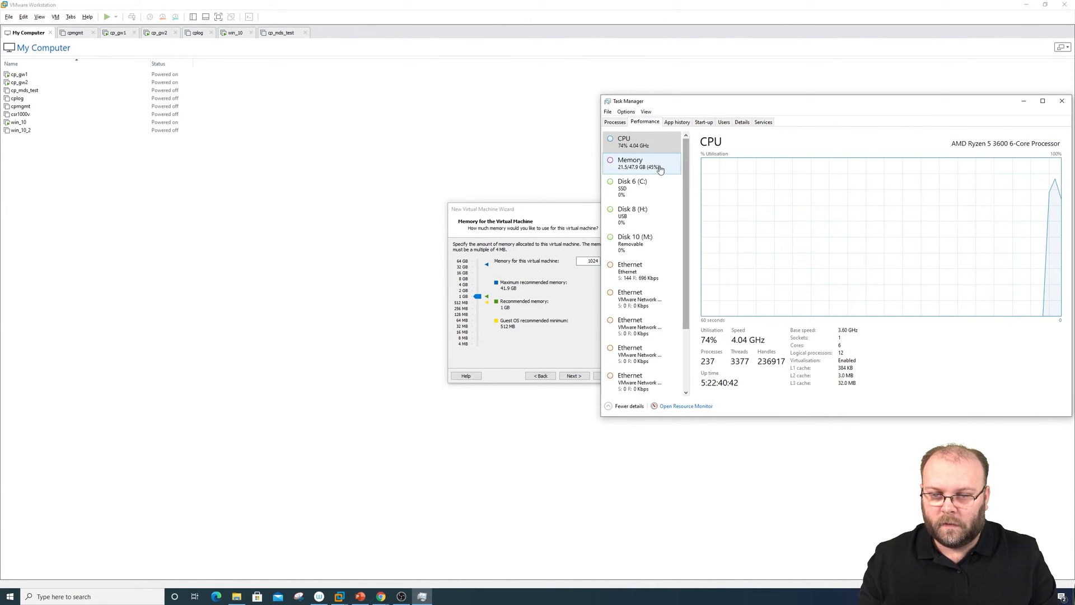
{"action": "left_click", "coordinate": [638, 163]}
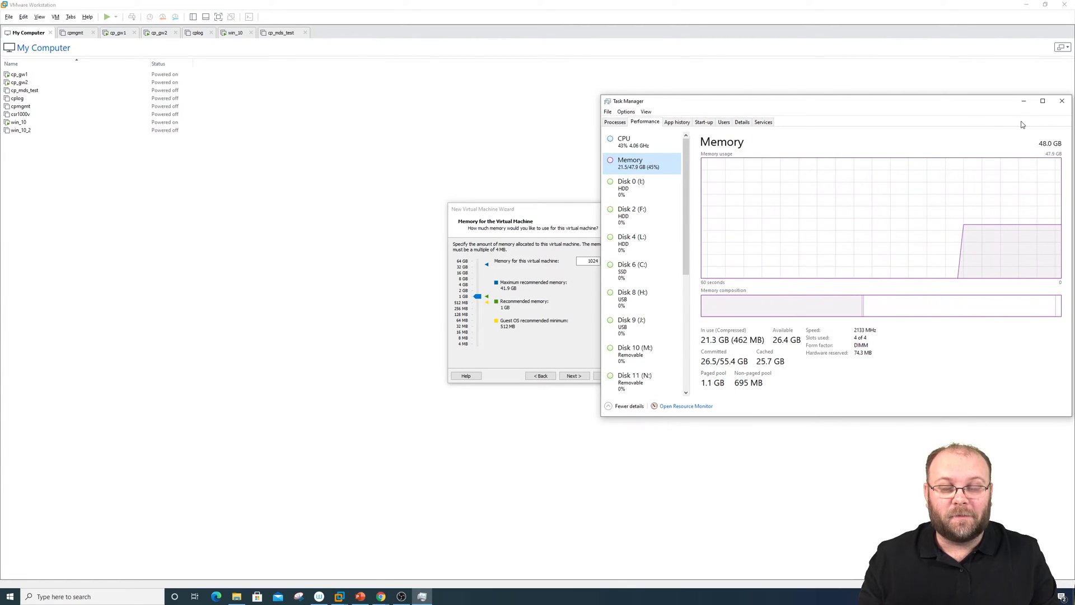
{"action": "left_click", "coordinate": [1062, 101]}
Raise memory to 21616 MB and keep the default network, LSI Logic controller and disk type
{"action": "left_click_drag", "start_coordinate": [477, 297], "coordinate": [479, 273]}
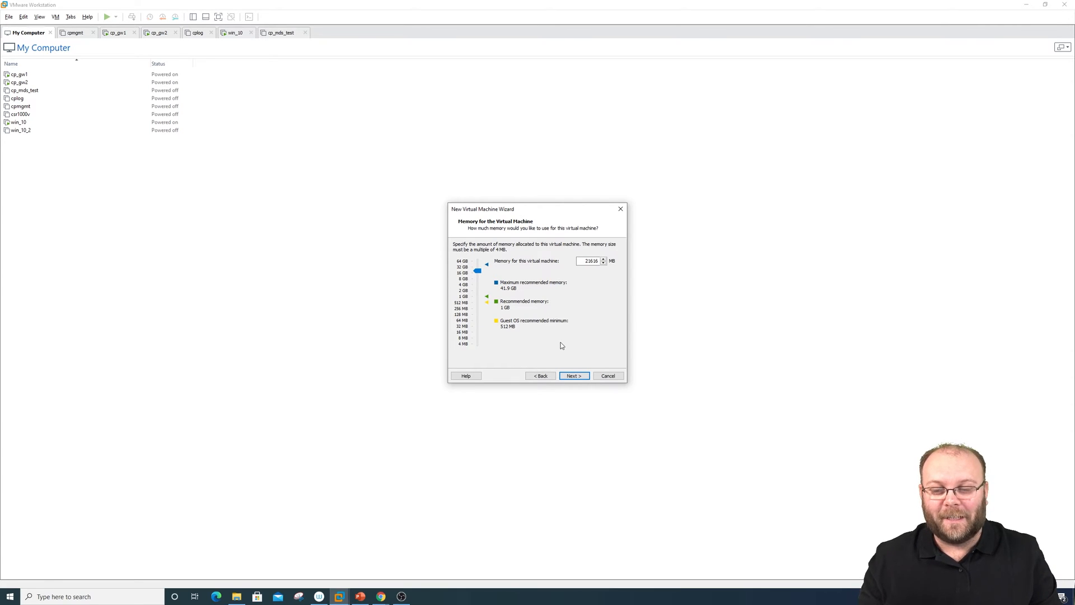
{"action": "left_click", "coordinate": [572, 377]}
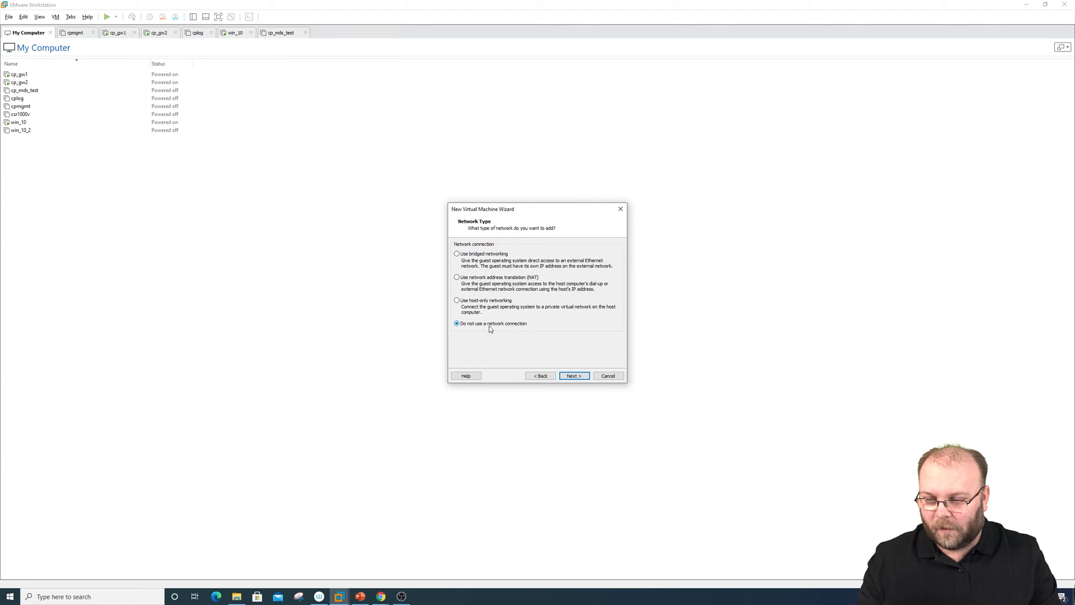
{"action": "left_click", "coordinate": [581, 374]}
{"action": "left_click", "coordinate": [573, 377]}
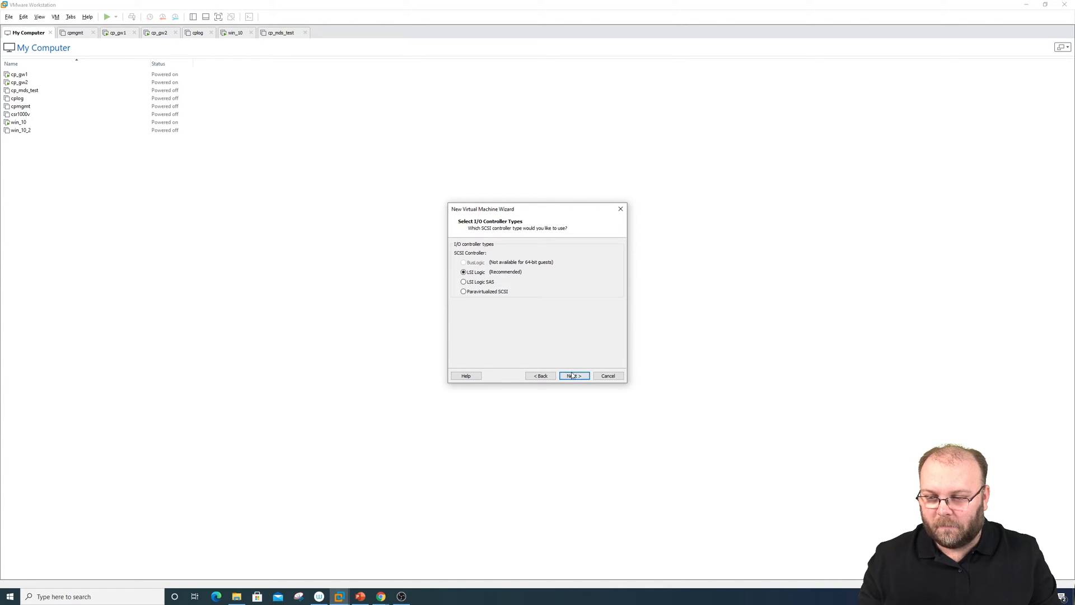
{"action": "left_click", "coordinate": [572, 378]}
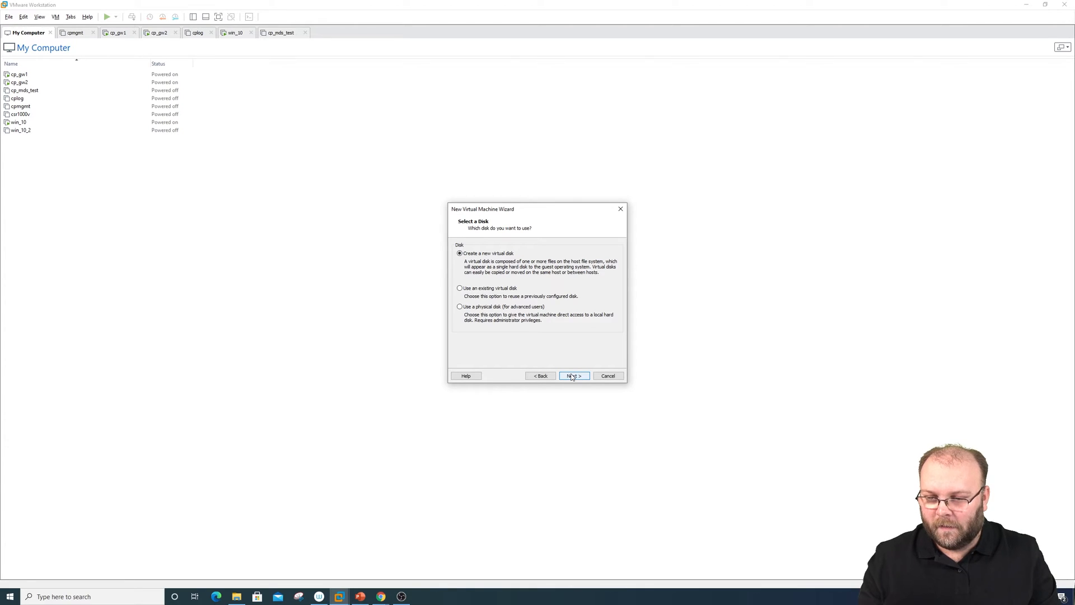
Create a new 300 GB split virtual disk cp_mds.vmdk and open Customize Hardware
{"action": "left_click", "coordinate": [573, 378]}
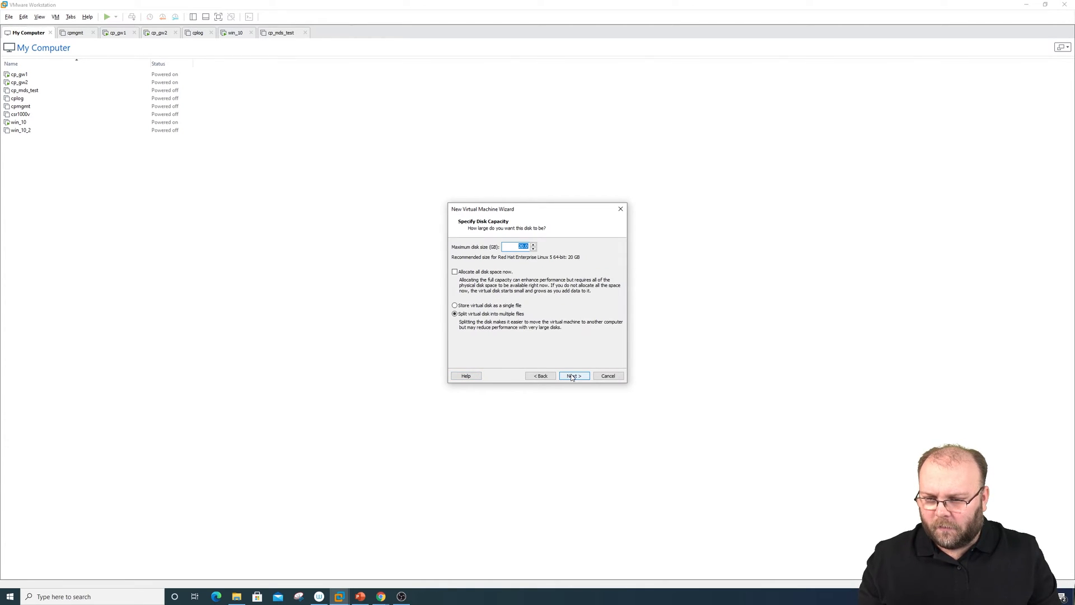
{"action": "type", "text": "2"}
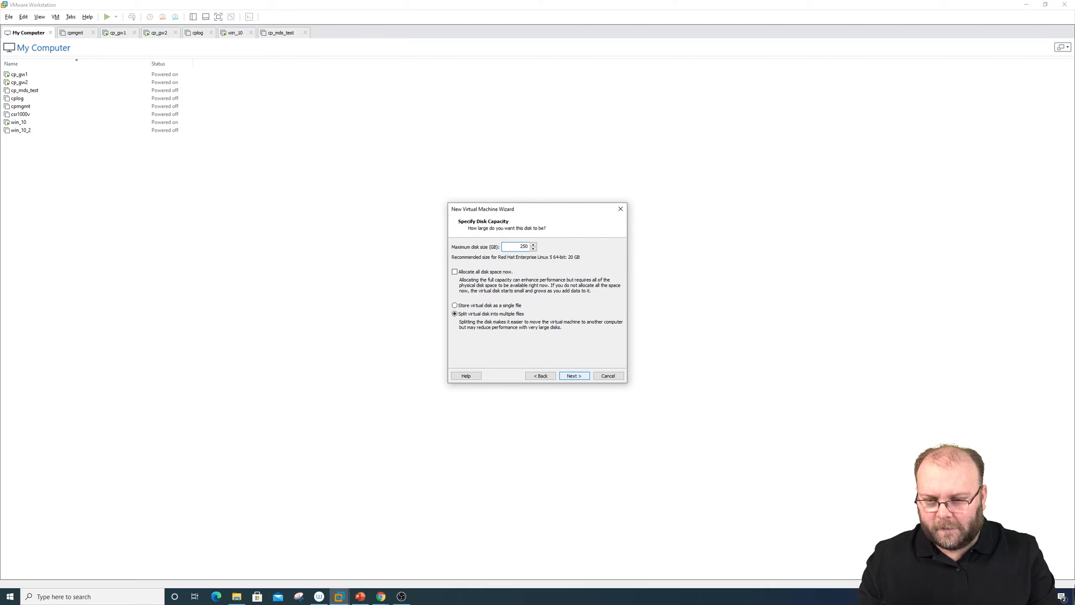
{"action": "left_click_drag", "start_coordinate": [519, 247], "coordinate": [535, 244]}
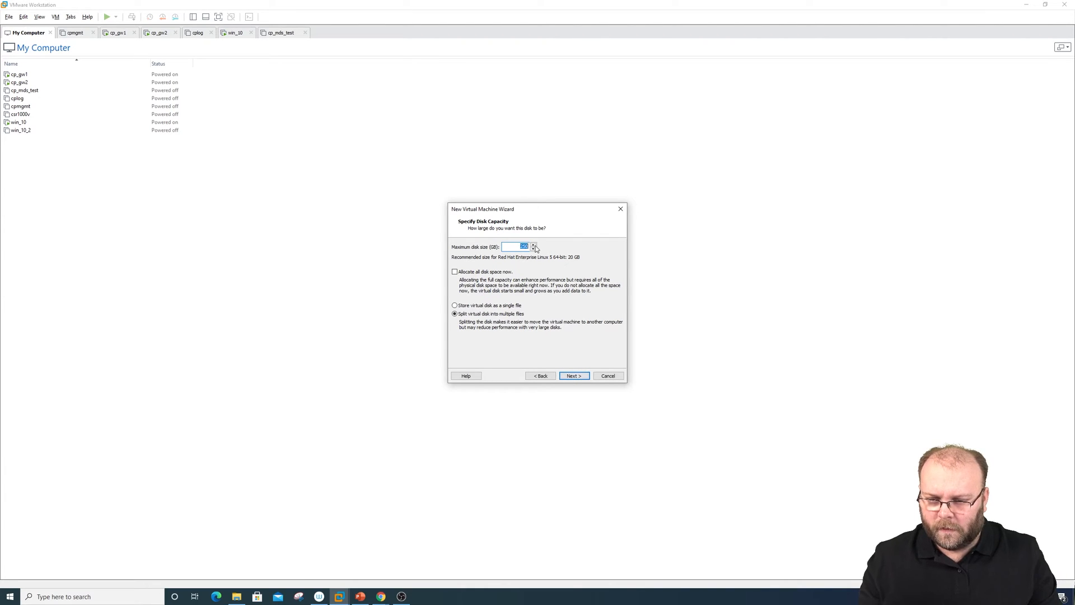
{"action": "type", "text": "300"}
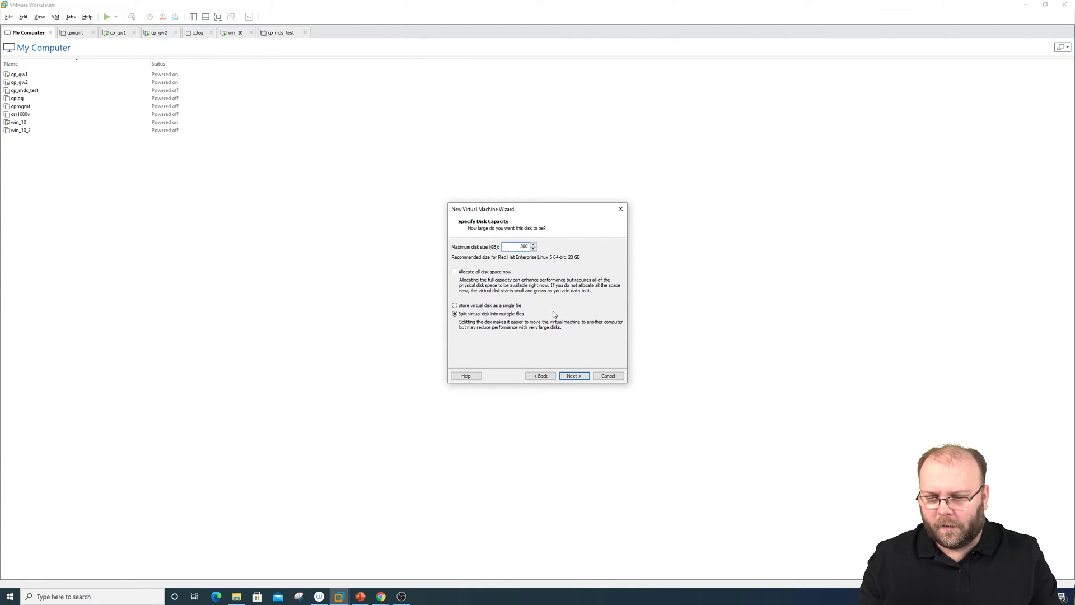
{"action": "left_click", "coordinate": [573, 375]}
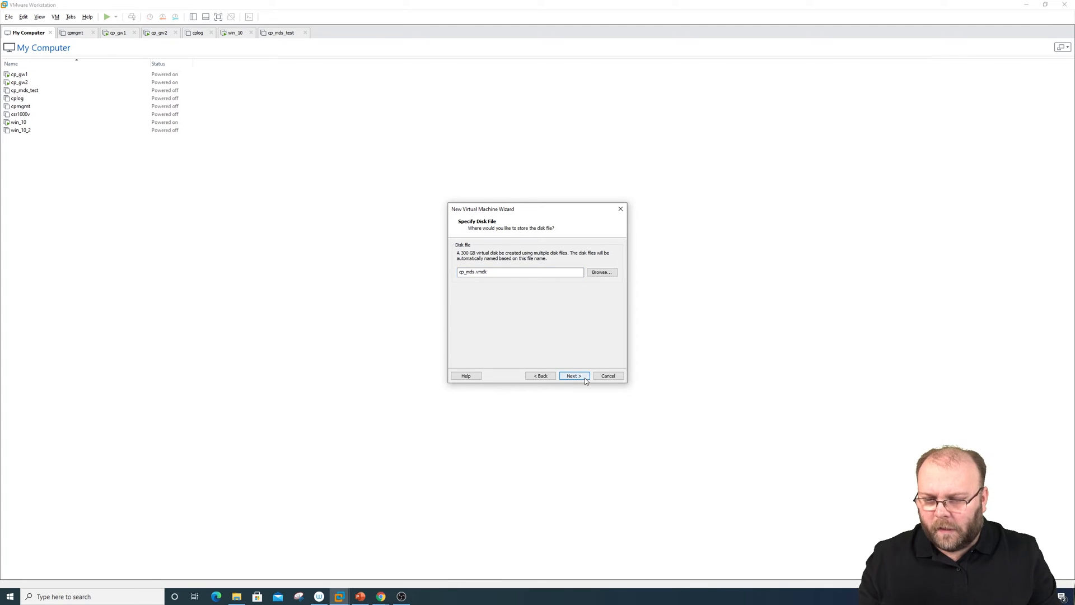
{"action": "left_click", "coordinate": [585, 376]}
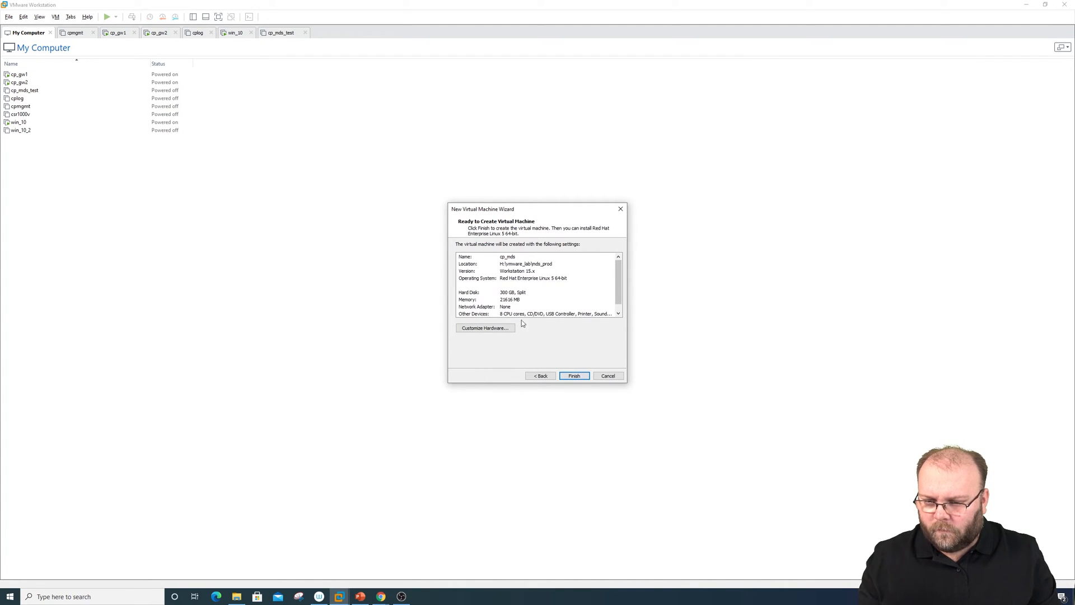
{"action": "left_click", "coordinate": [472, 330]}
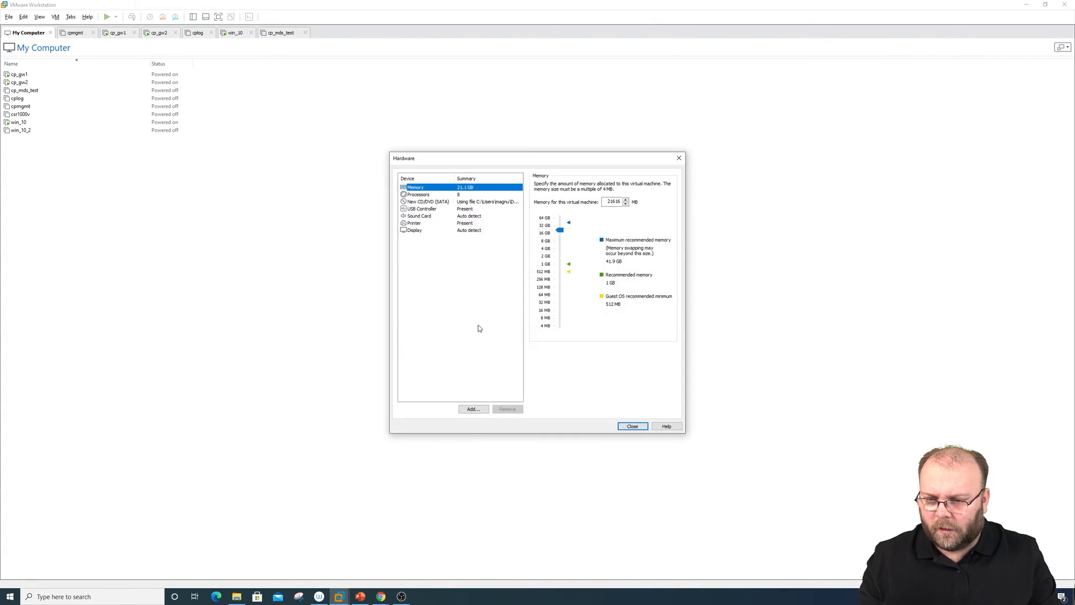
Add a network adapter connected to the custom VMnet6 (Host-only) network
{"action": "left_click", "coordinate": [474, 409]}
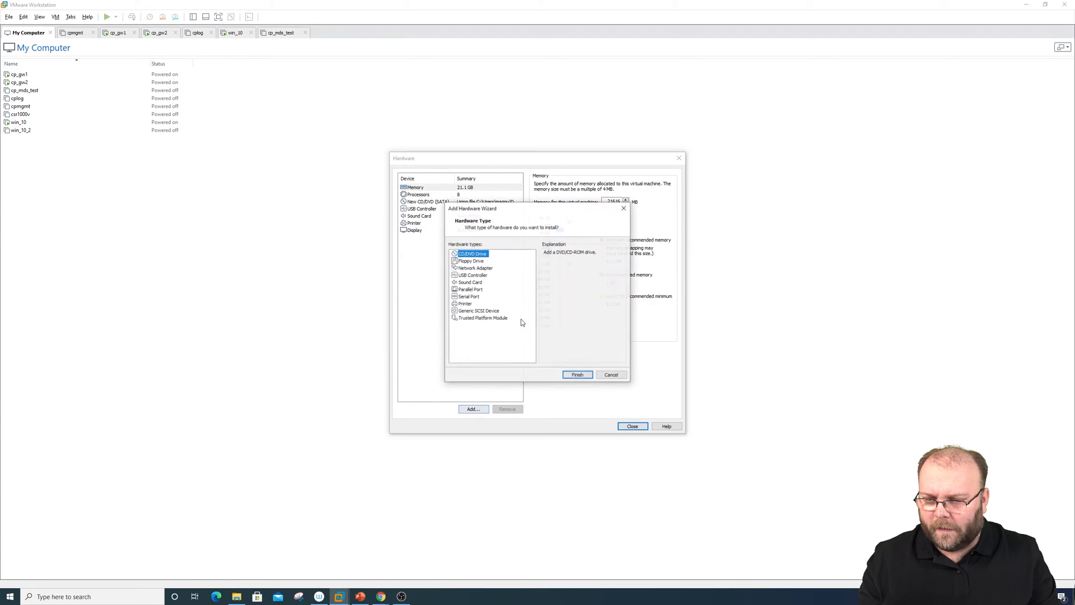
{"action": "left_click", "coordinate": [475, 269]}
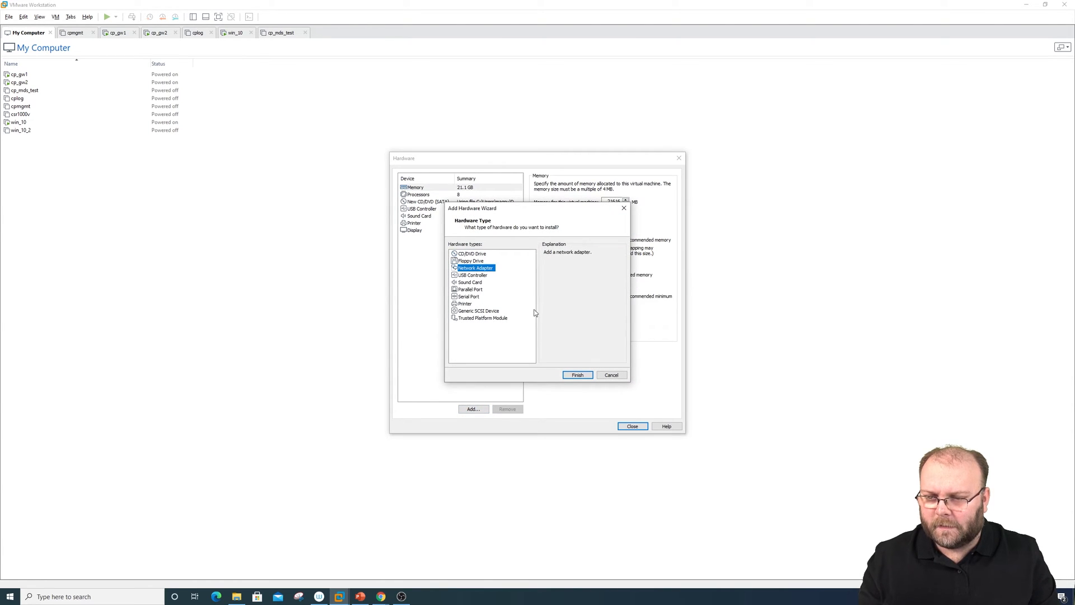
{"action": "left_click", "coordinate": [577, 375]}
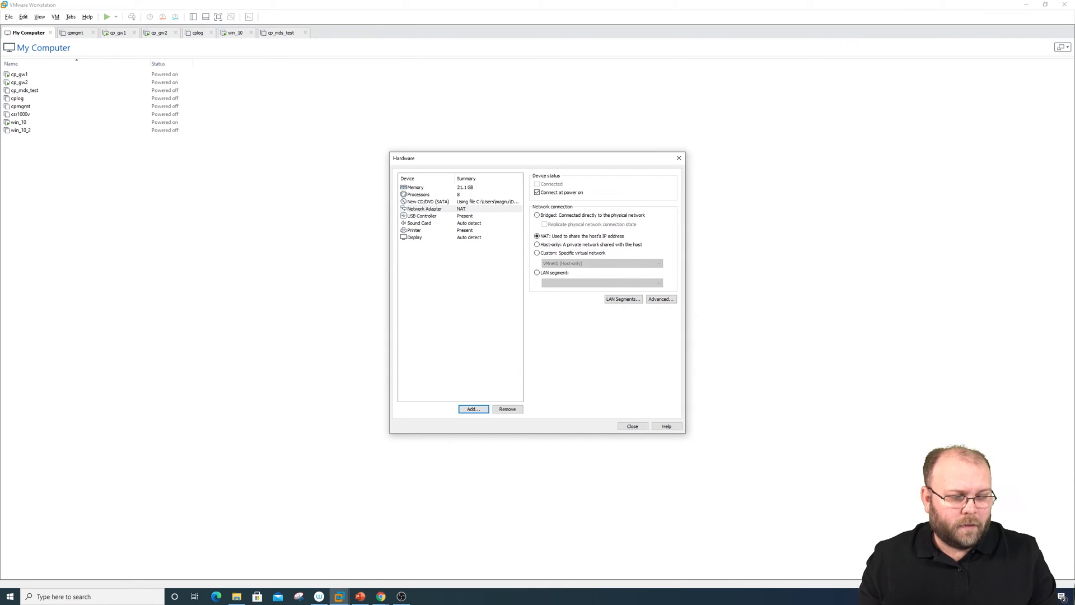
{"action": "key", "text": "alt+Tab"}
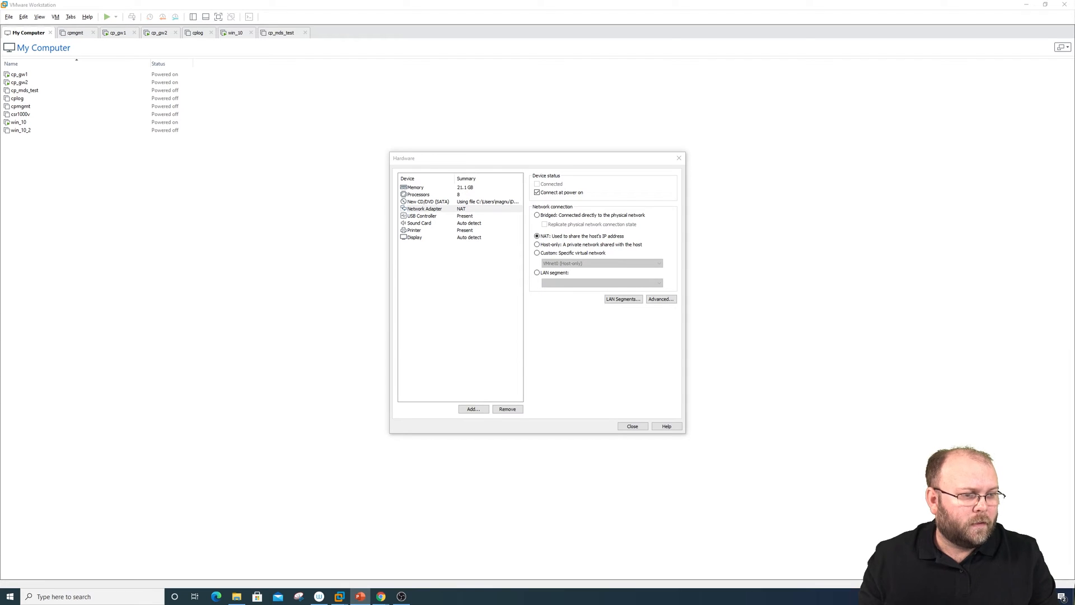
{"action": "left_click_drag", "start_coordinate": [1074, 7], "coordinate": [824, 19]}
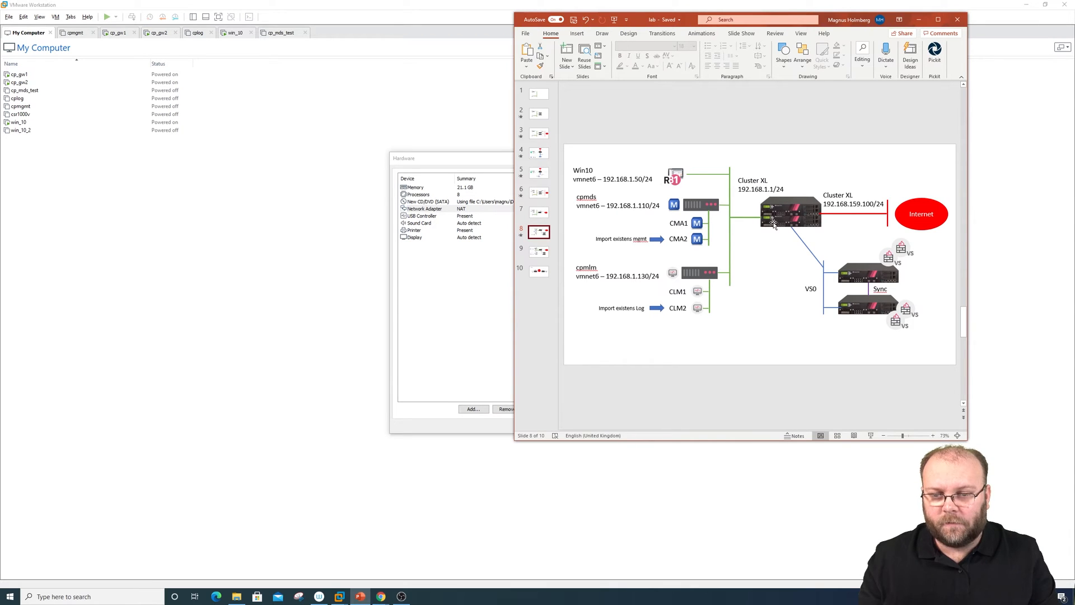
{"action": "left_click_drag", "start_coordinate": [823, 20], "coordinate": [1074, 20]}
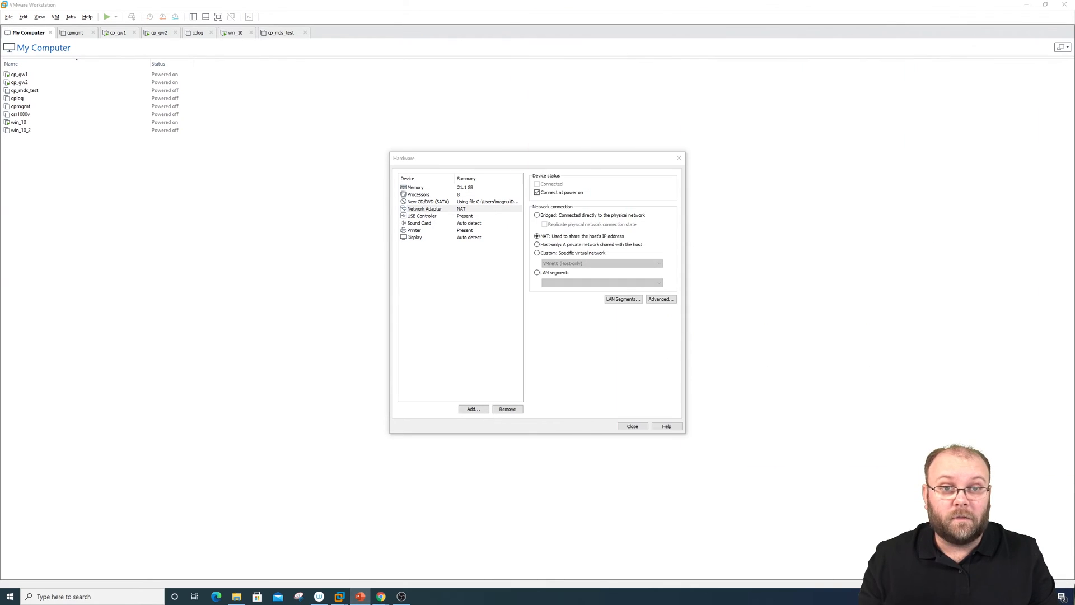
{"action": "left_click", "coordinate": [556, 255]}
{"action": "left_click", "coordinate": [588, 264]}
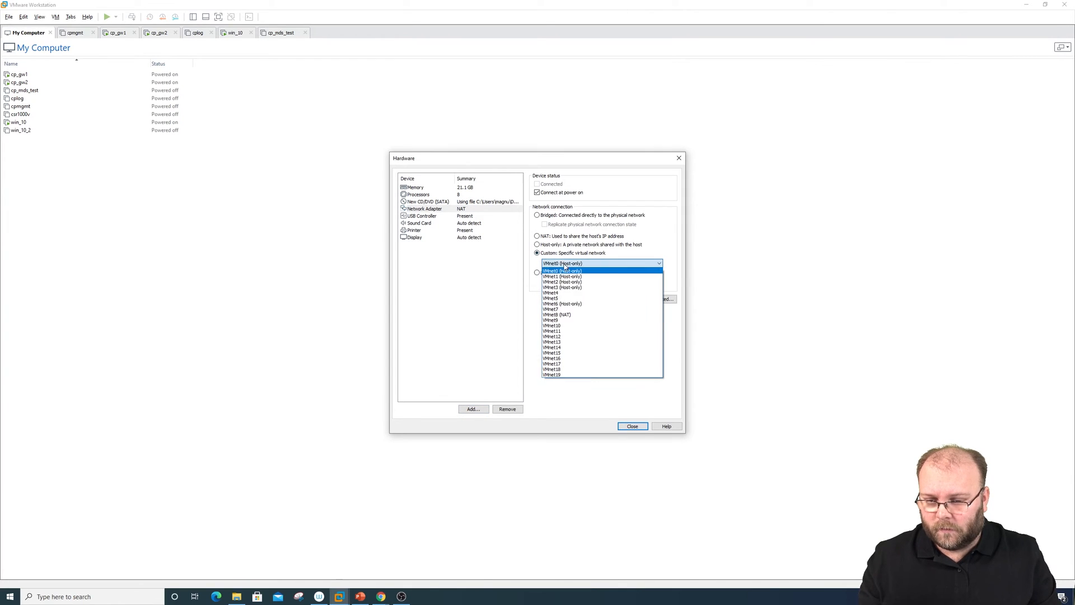
{"action": "left_click", "coordinate": [582, 306]}
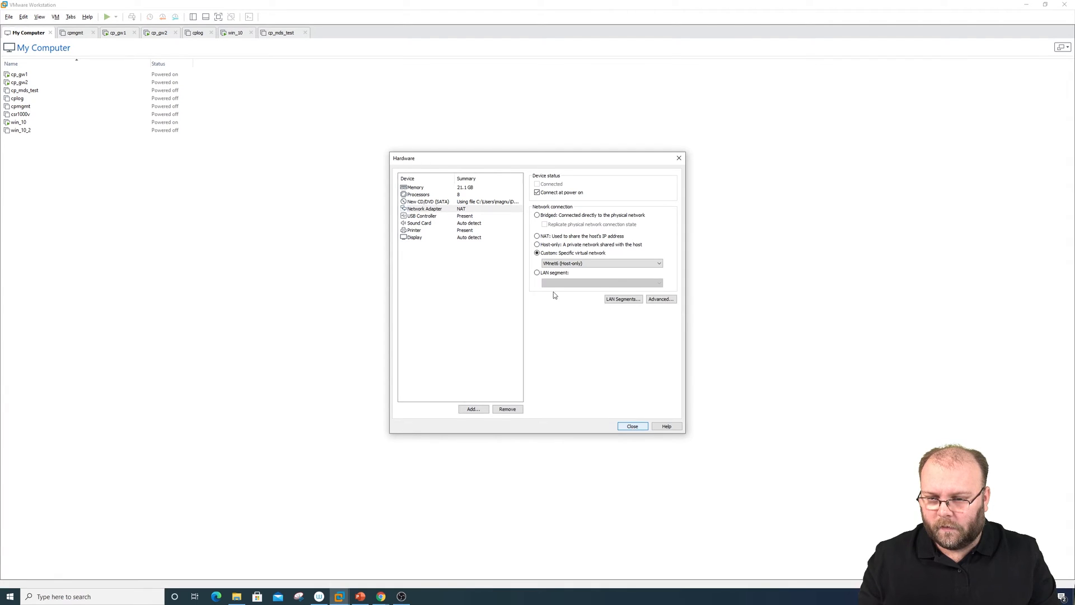
Review the CD/DVD image and memory settings, then finish creating the cp_mds machine
{"action": "left_click", "coordinate": [478, 201]}
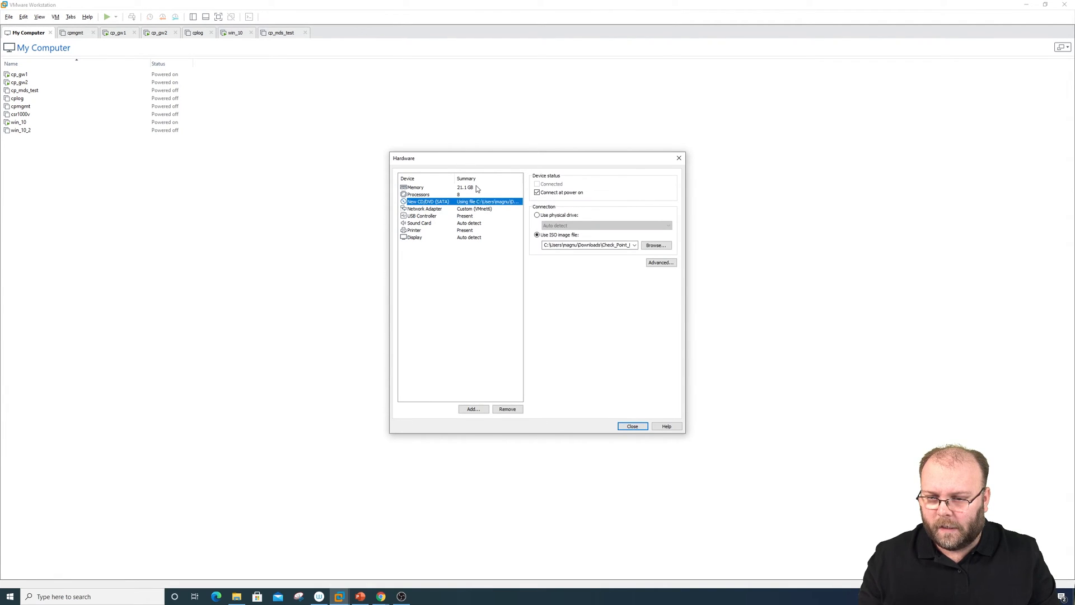
{"action": "left_click", "coordinate": [476, 188]}
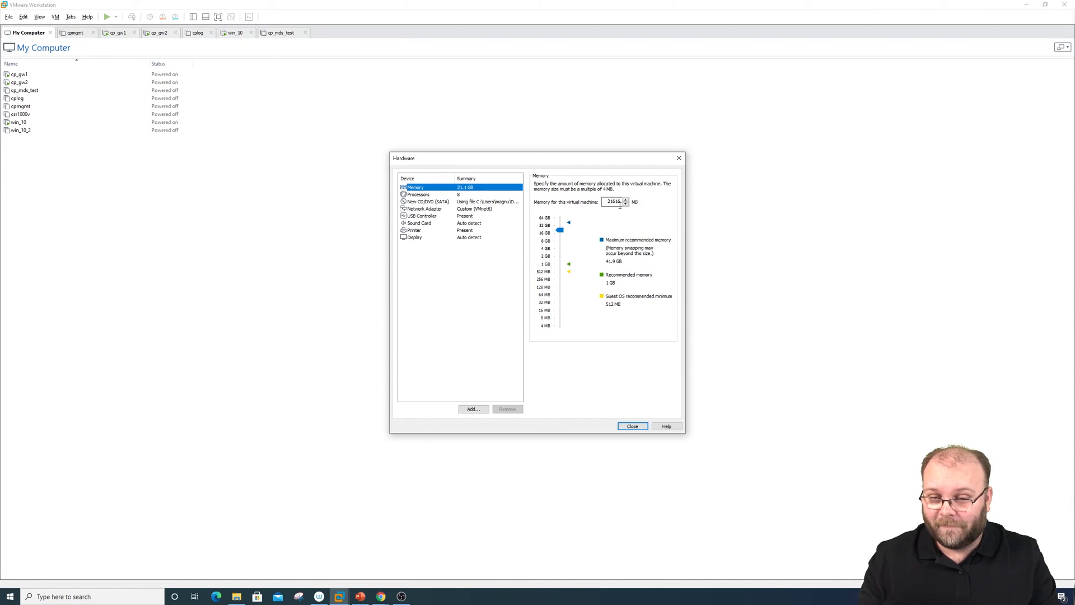
{"action": "left_click", "coordinate": [632, 427]}
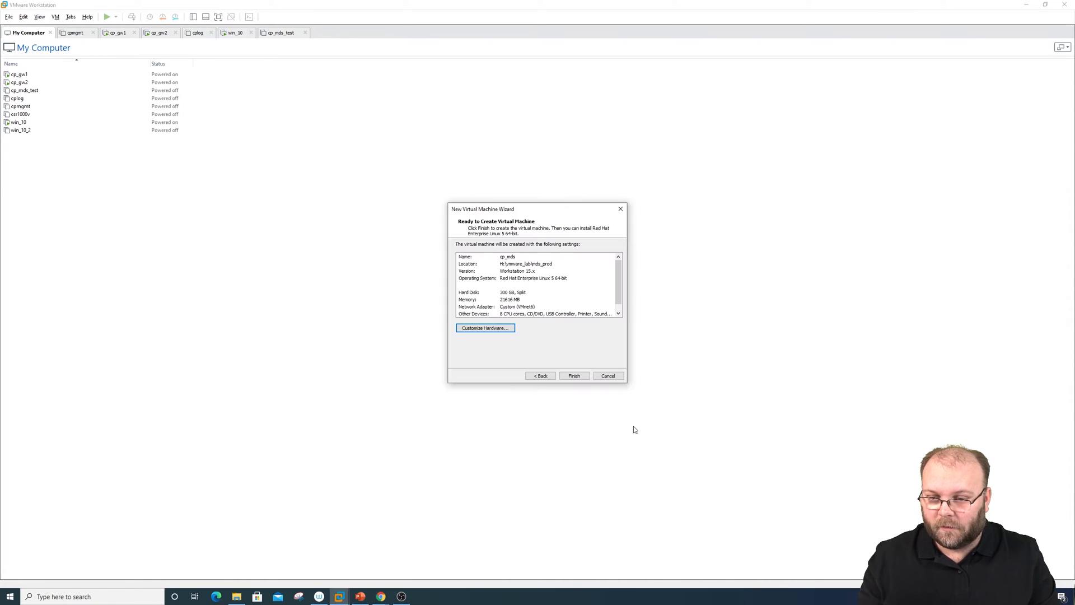
{"action": "left_click", "coordinate": [573, 378]}
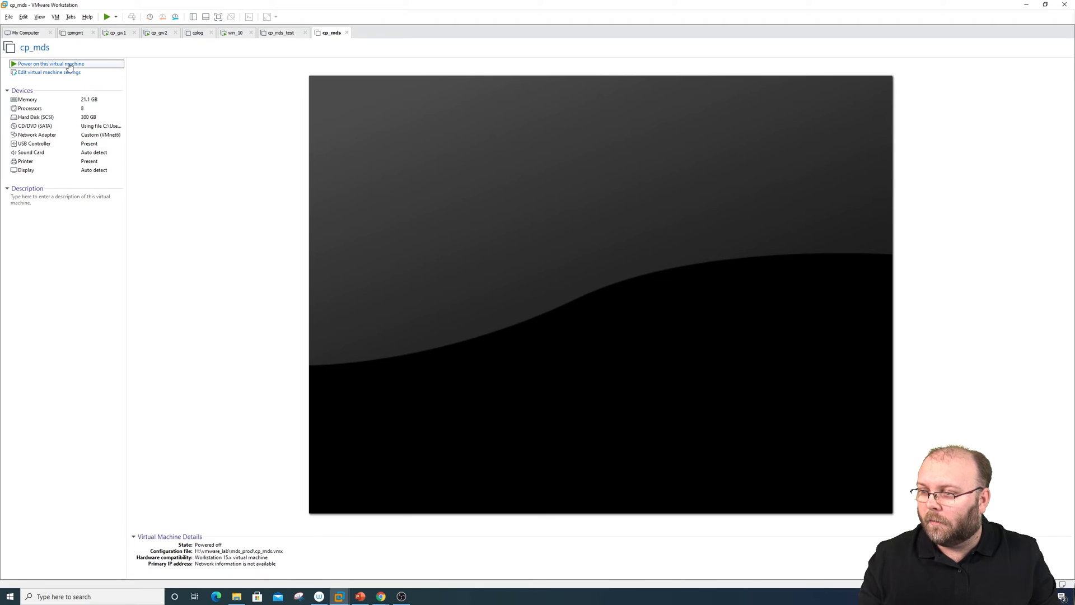
Power on cp_mds and choose 'Install Gaia on this system' from the boot menu
{"action": "left_click", "coordinate": [68, 65]}
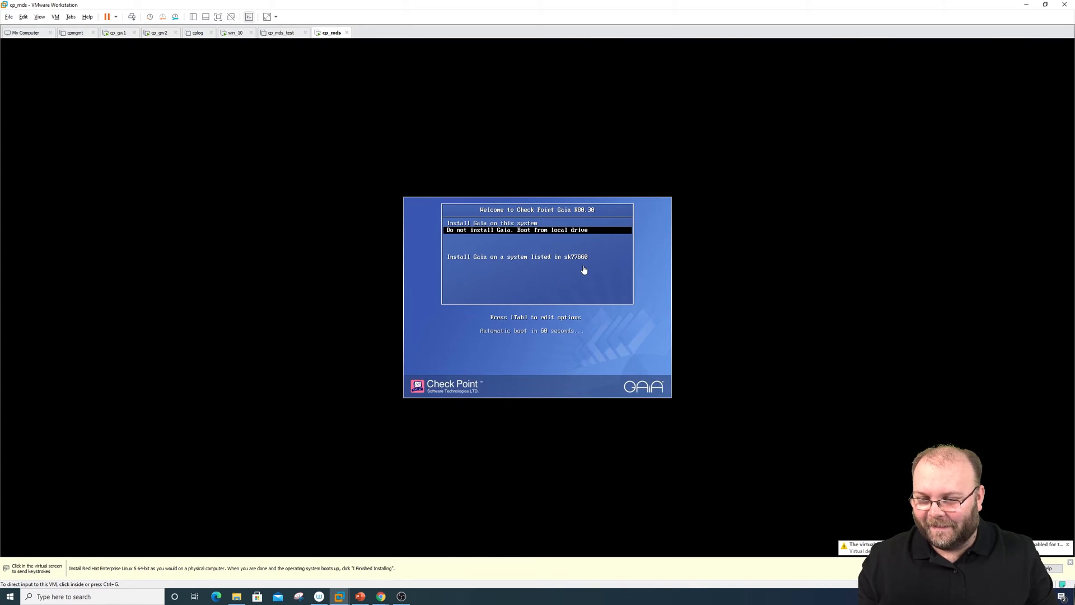
{"action": "left_click", "coordinate": [583, 269]}
{"action": "key", "text": "Up"}
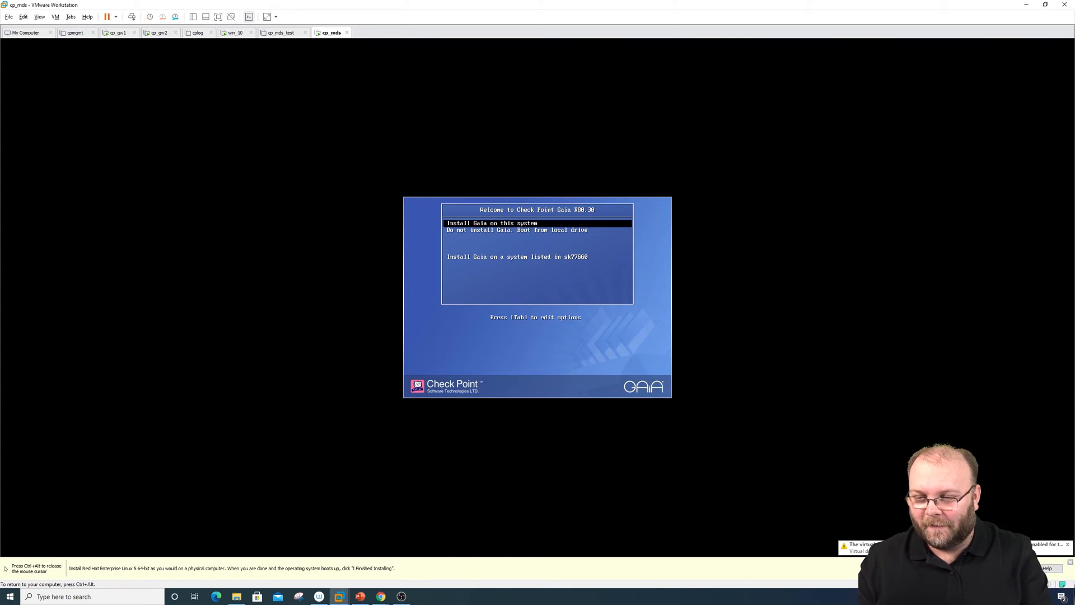
{"action": "key", "text": "Return"}
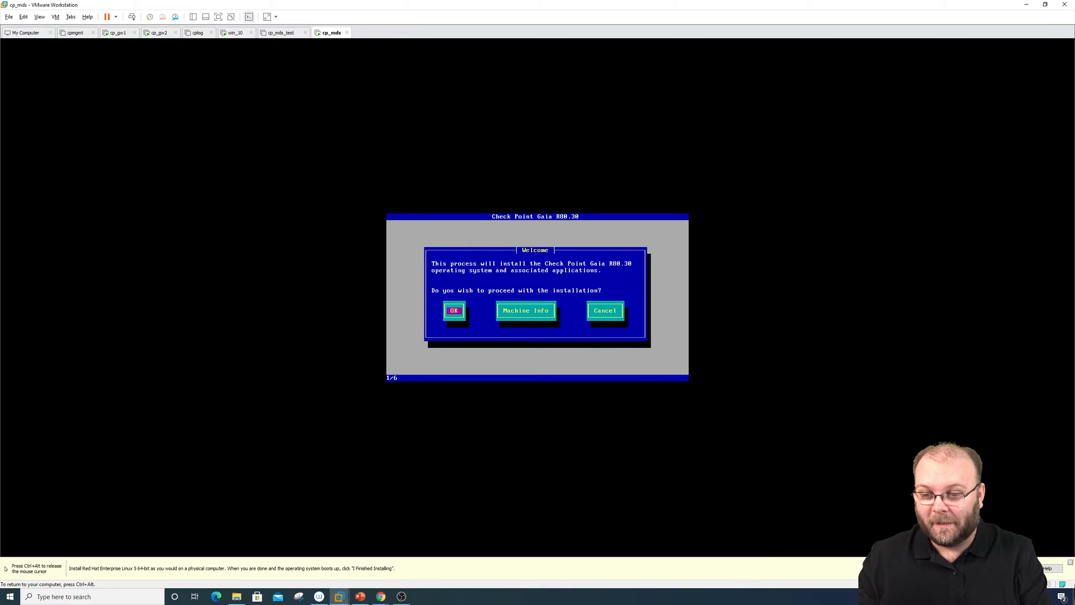
Get past the installation welcome and choose the Swedish keyboard layout
{"action": "key", "text": "Return"}
{"action": "key", "text": "Up"}
{"action": "key", "text": "Up"}
{"action": "key", "text": "Up"}
{"action": "key", "text": "Up"}
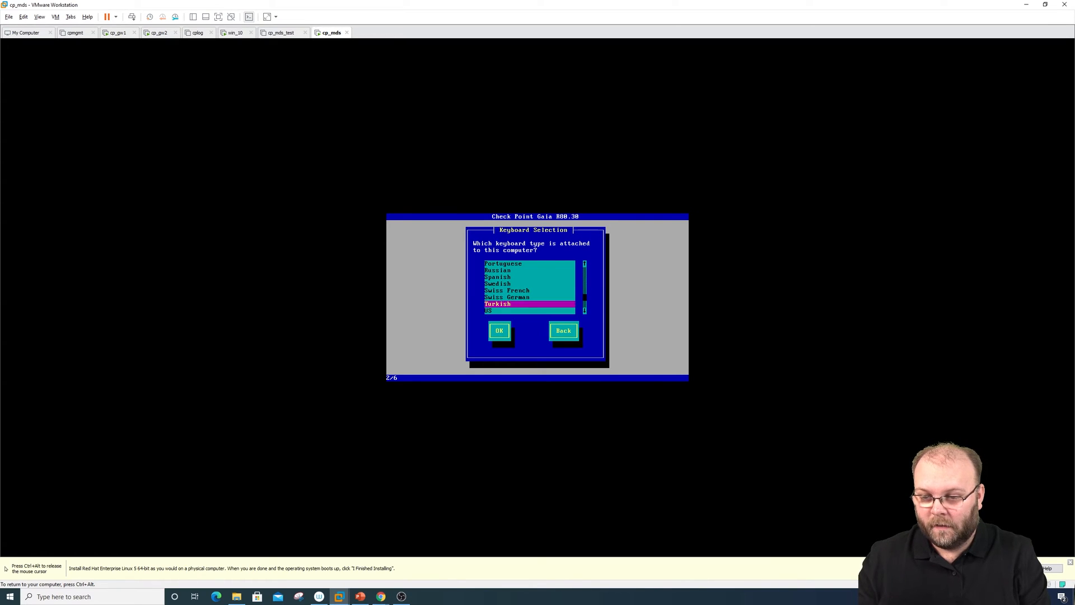
{"action": "key", "text": "Tab"}
{"action": "key", "text": "Return"}
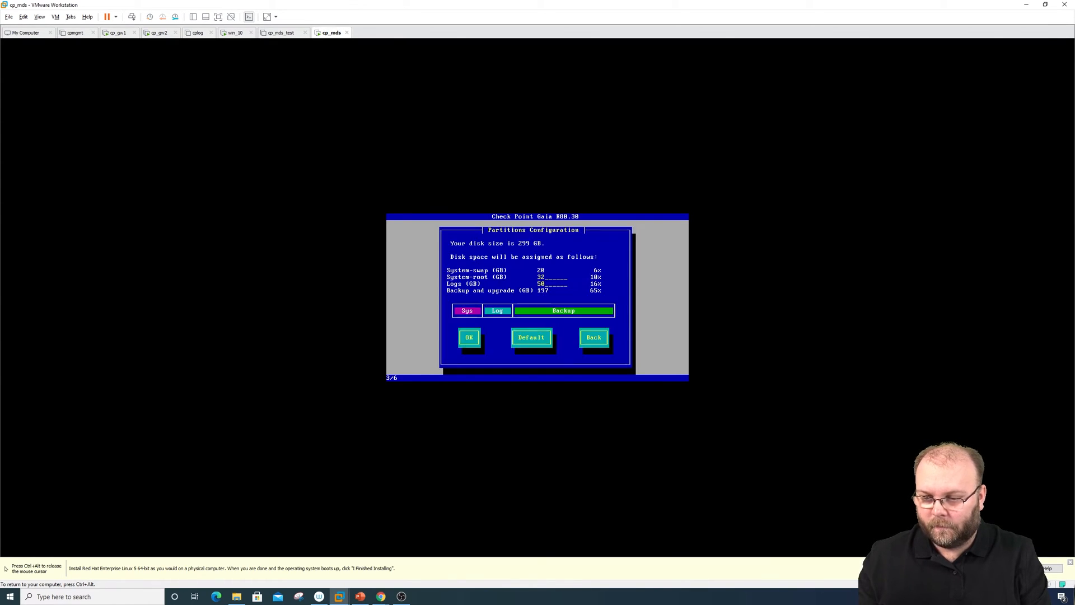
Adjust the System-root size so partitions settle at 20 GB swap, 115 GB root, 21 GB logs
{"action": "key", "text": "BackSpace"}
{"action": "key", "text": "BackSpace"}
{"action": "type", "text": "100"}
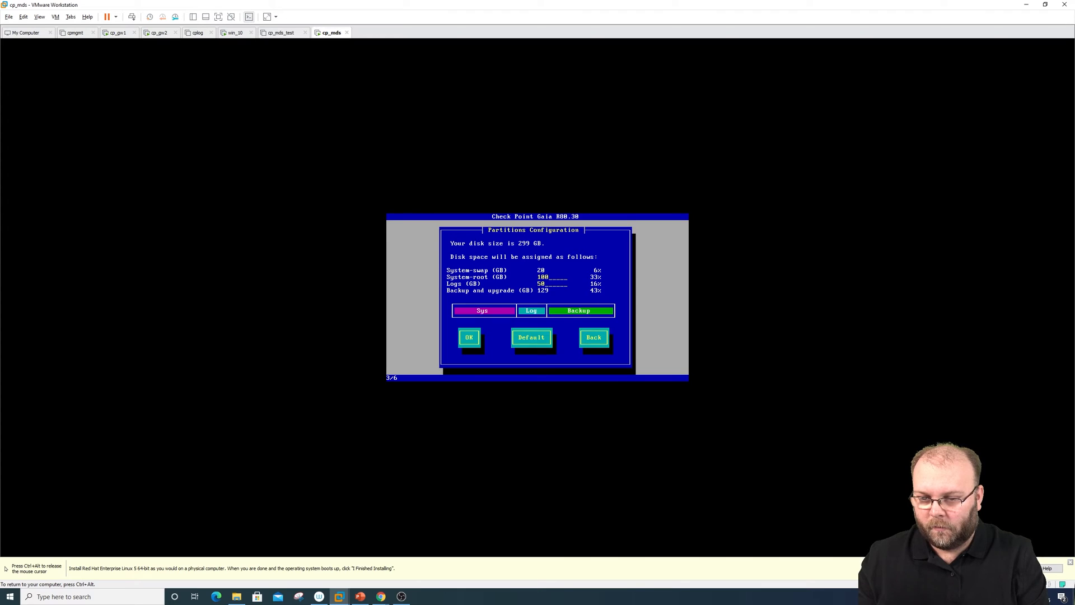
{"action": "key", "text": "BackSpace"}
{"action": "key", "text": "BackSpace"}
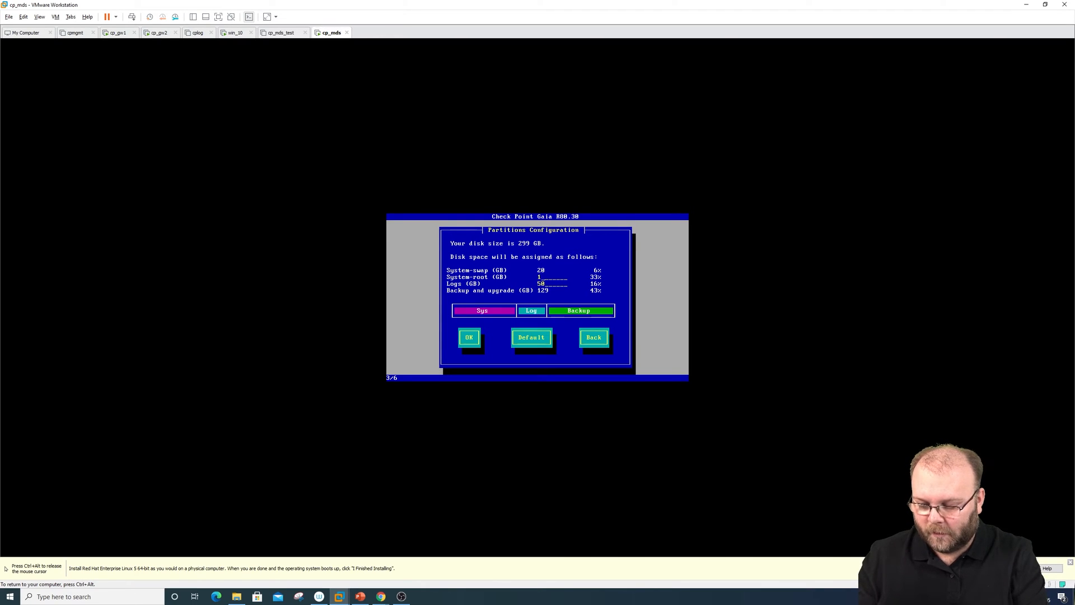
{"action": "type", "text": "50"}
{"action": "key", "text": "Tab"}
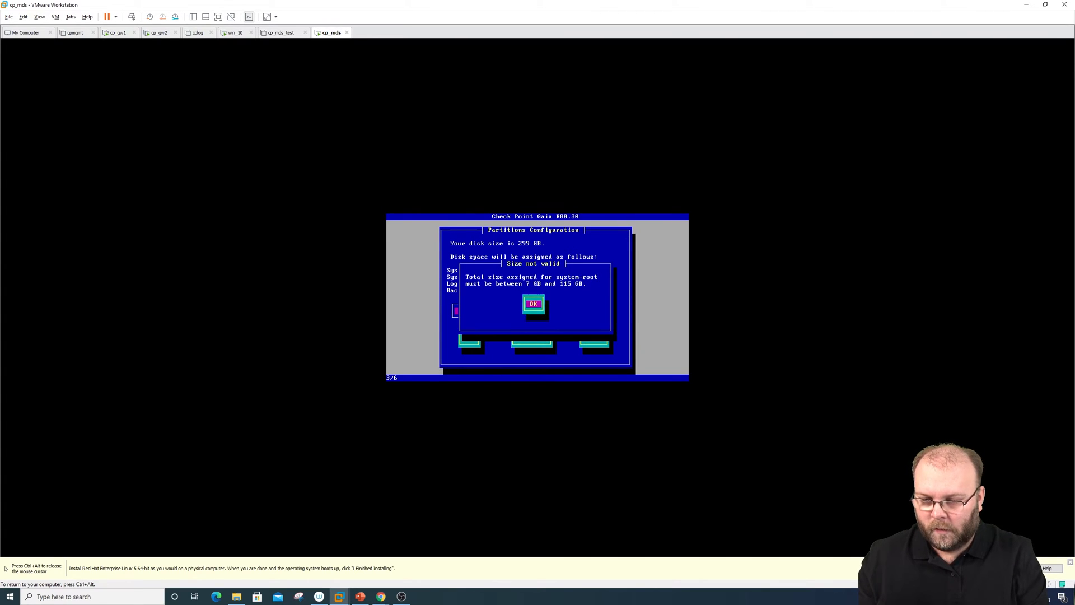
{"action": "key", "text": "Return"}
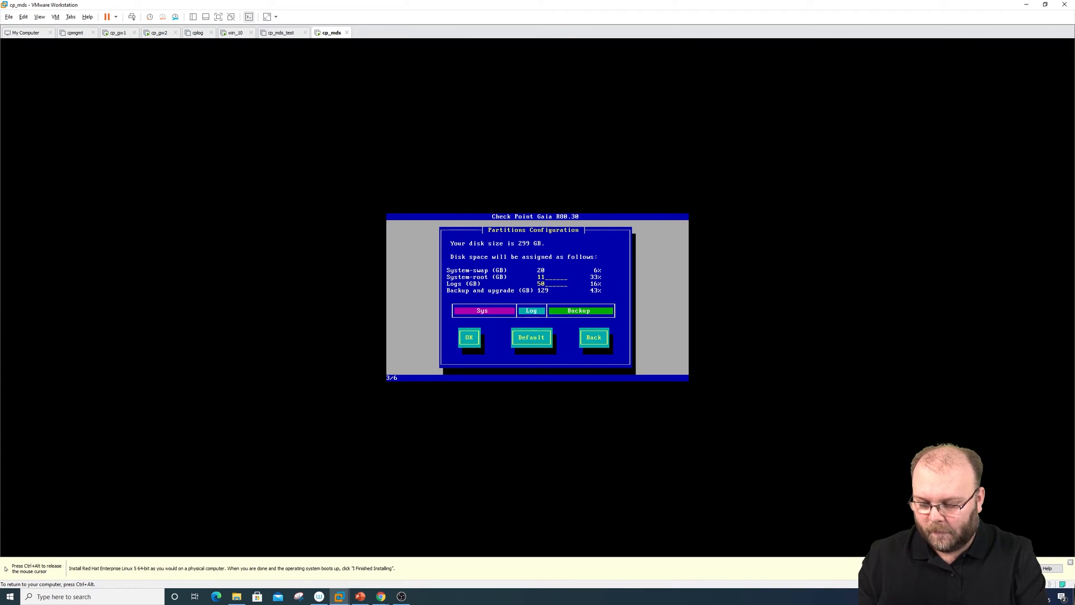
{"action": "key", "text": "Tab"}
{"action": "key", "text": "Tab"}
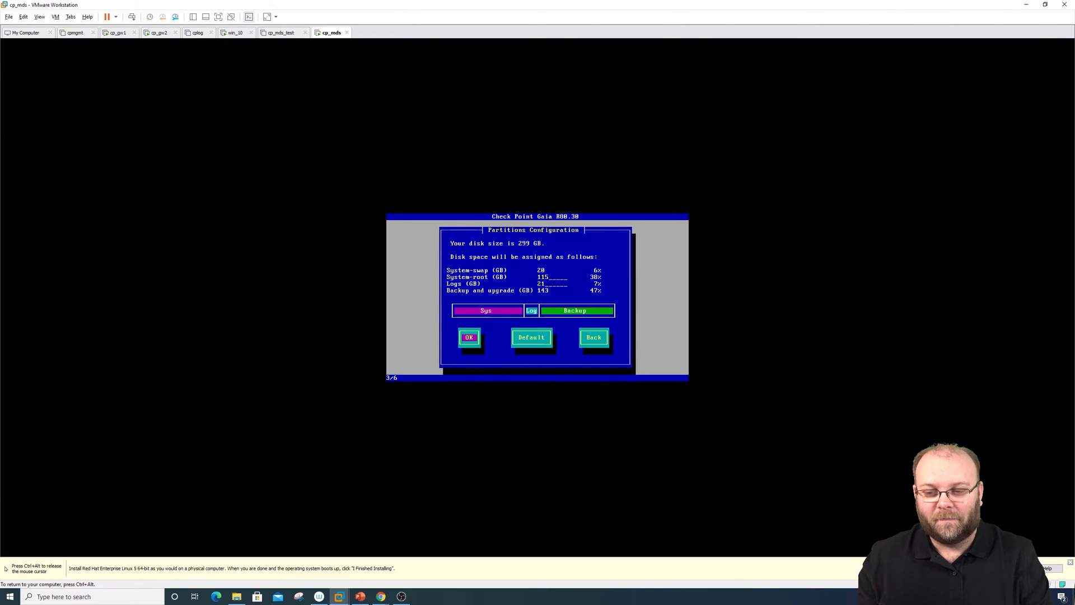
{"action": "key", "text": "Up"}
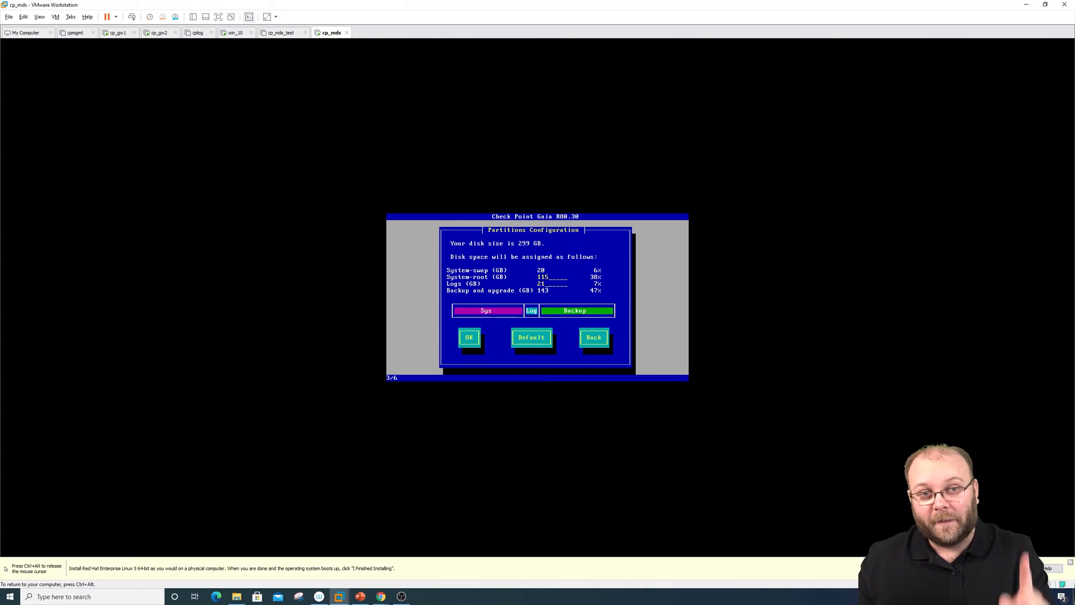
Accept the partition layout, then enter and confirm the admin password
{"action": "key", "text": "Tab"}
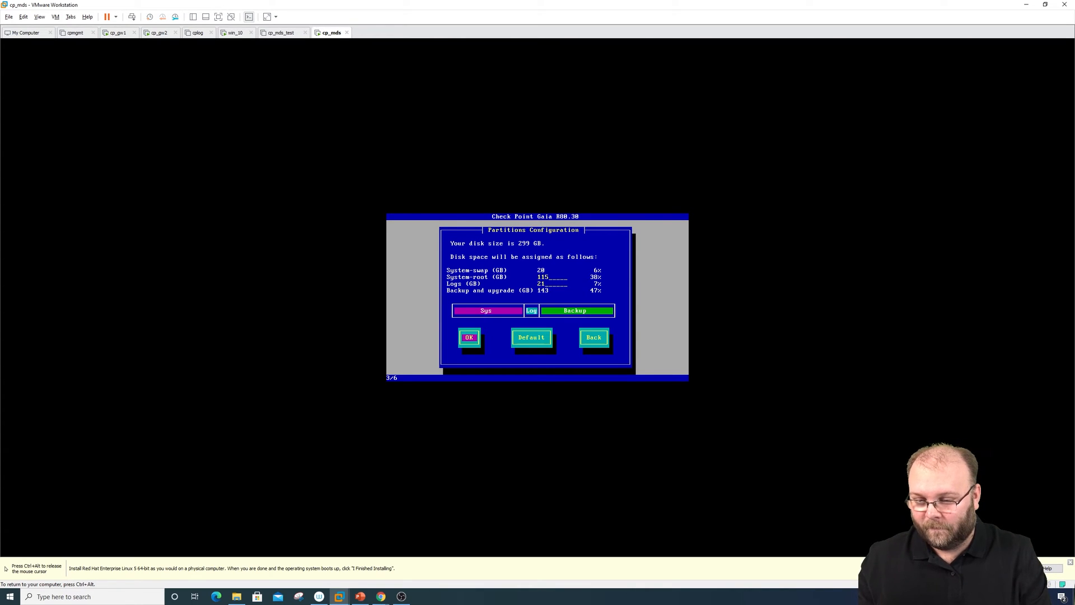
{"action": "key", "text": "Return"}
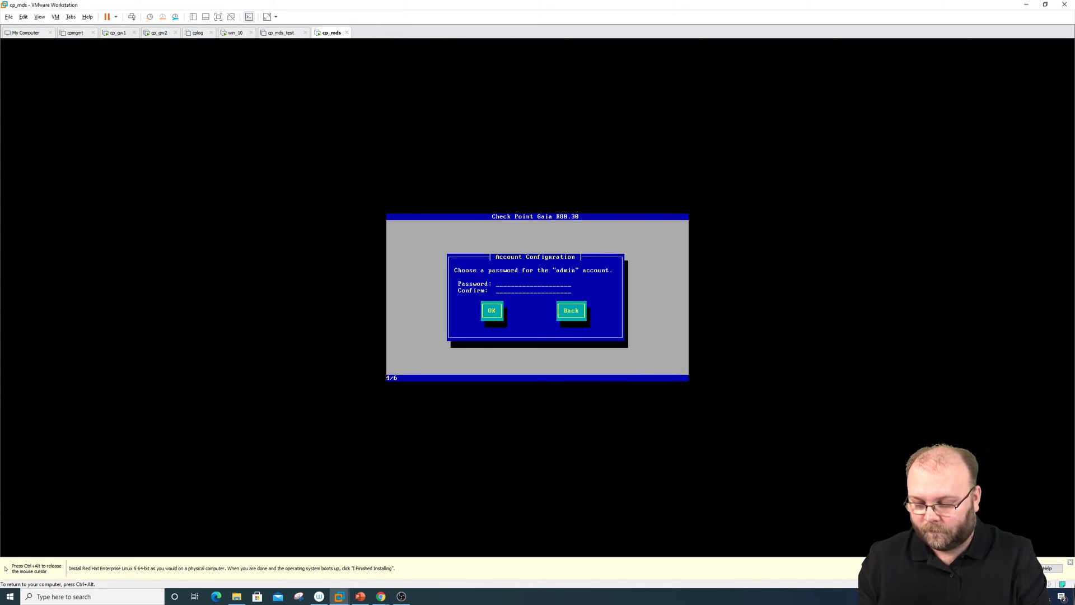
{"action": "type", "text": "********"}
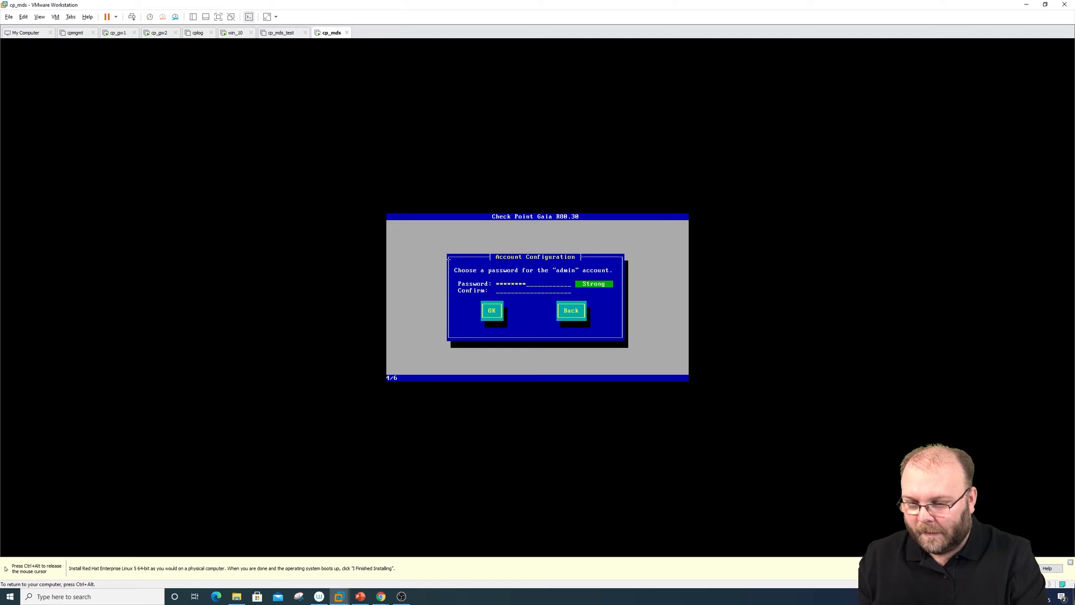
{"action": "type", "text": "********"}
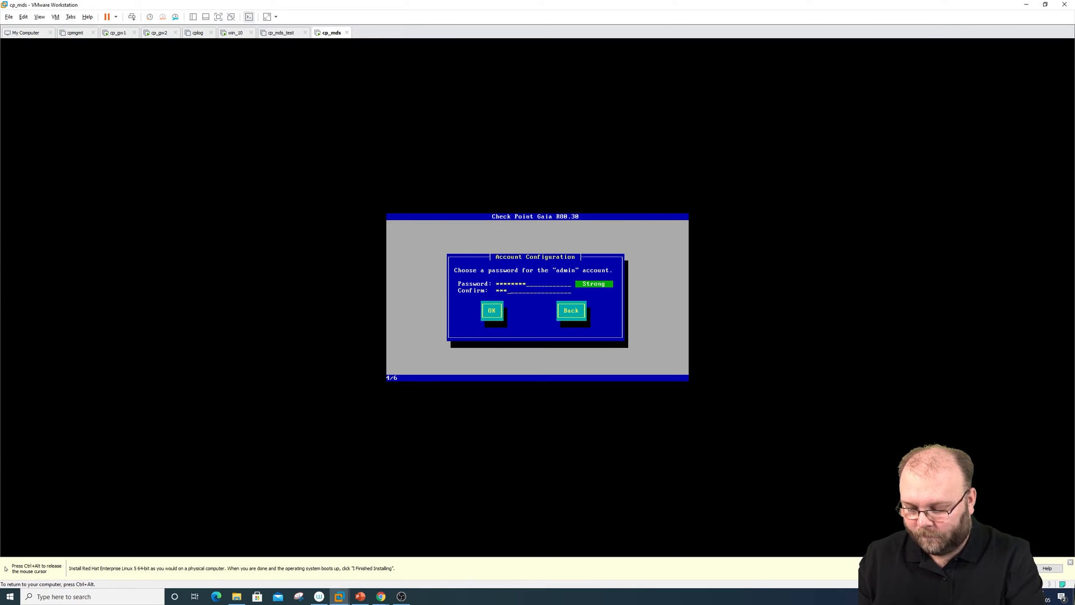
{"action": "key", "text": "Tab"}
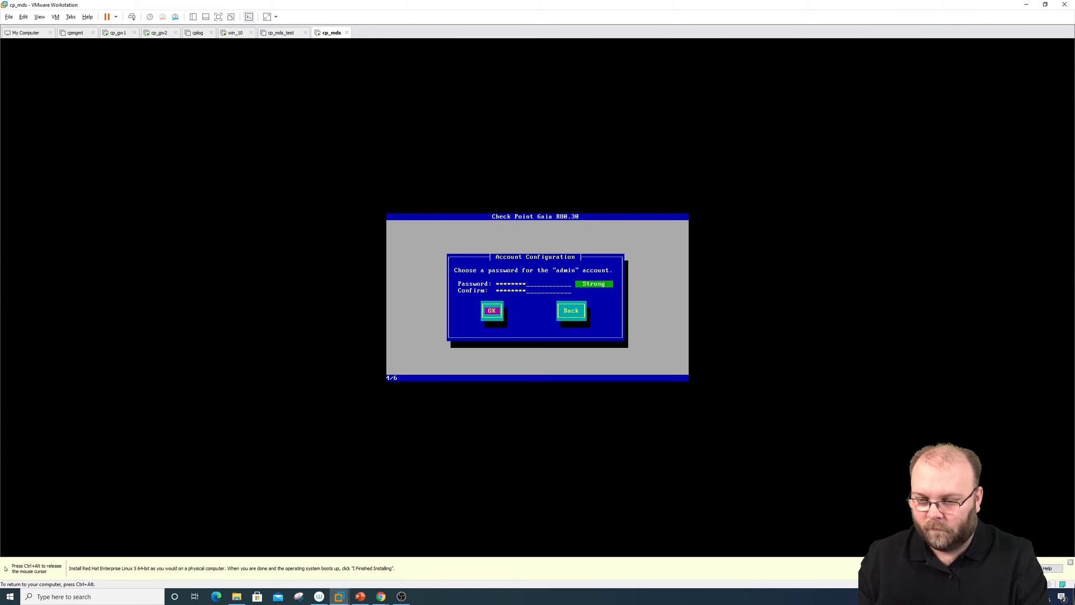
{"action": "key", "text": "Return"}
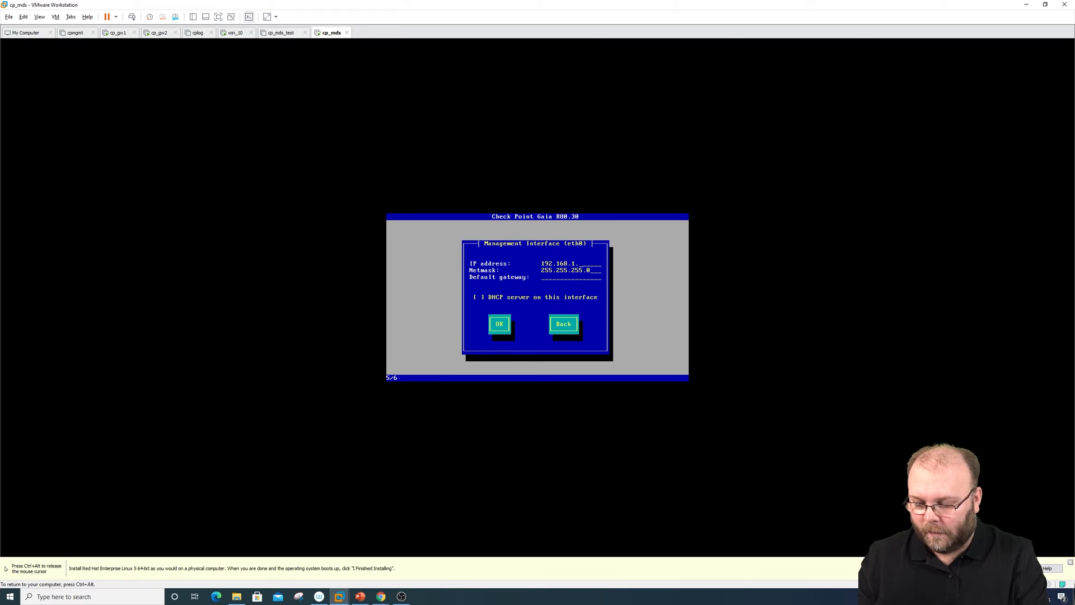
Give eth0 address 192.168.1.110/255.255.255.0 with gateway 192.168.1.1 and DHCP off, then bring up the lab diagram
{"action": "type", "text": "110"}
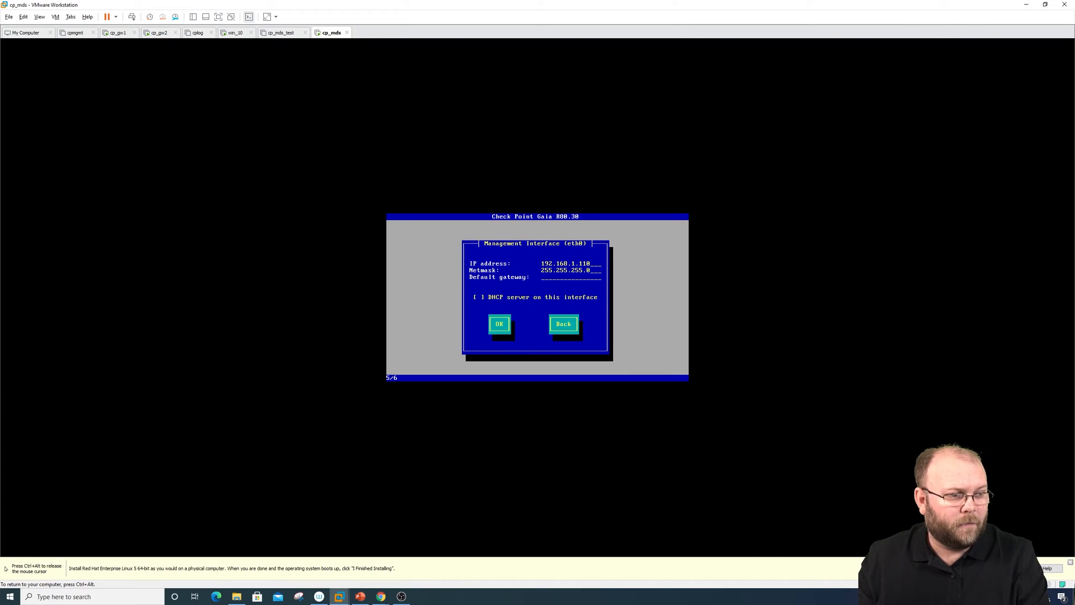
{"action": "key", "text": "Tab"}
{"action": "key", "text": "BackSpace"}
{"action": "key", "text": "BackSpace"}
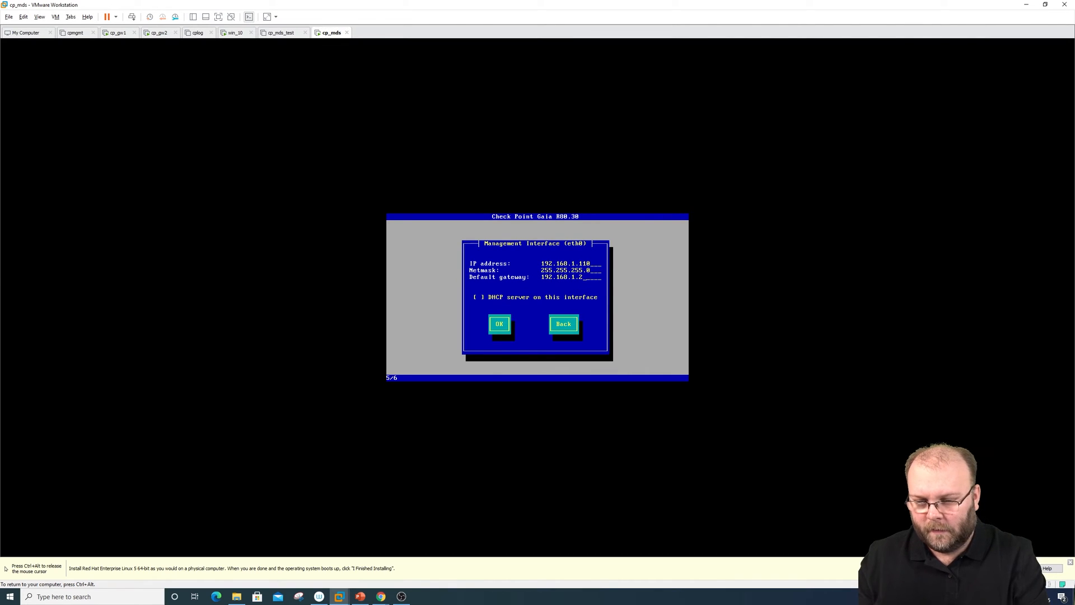
{"action": "key", "text": "Tab"}
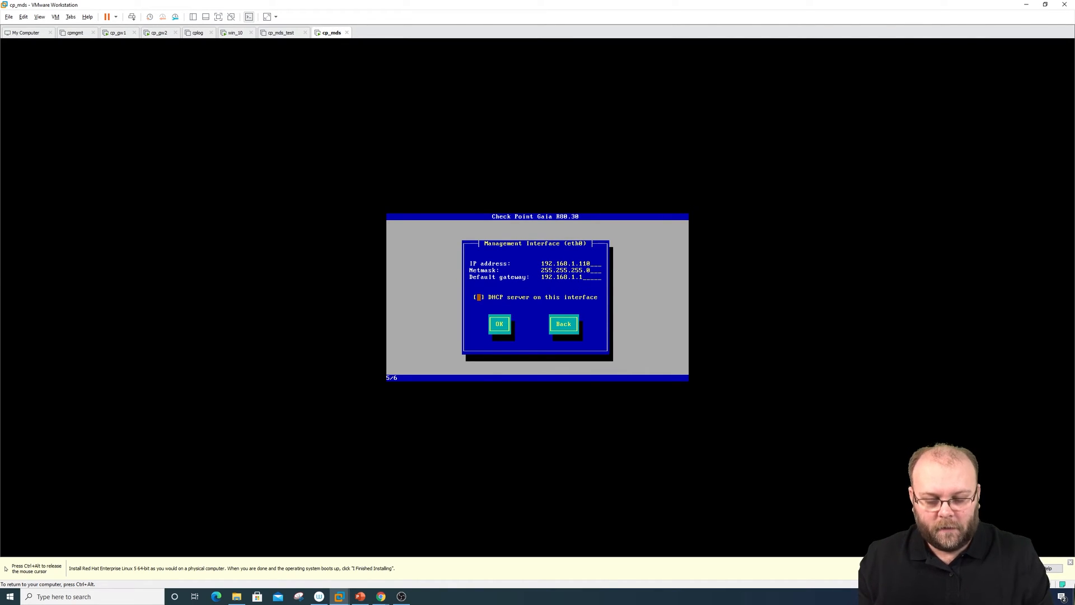
{"action": "key", "text": "Tab"}
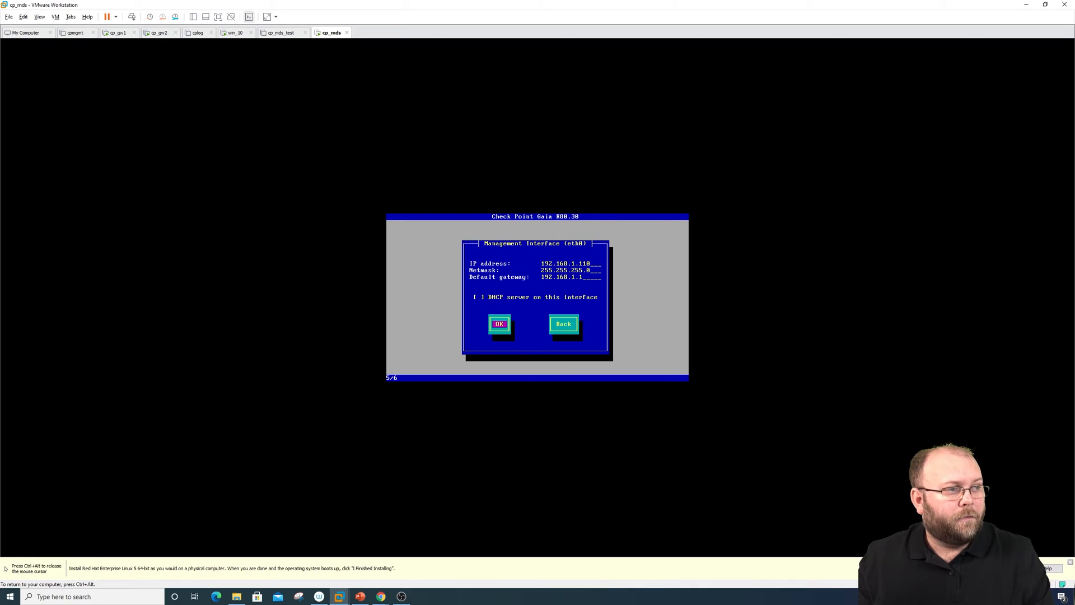
{"action": "key", "text": "ctrl+alt"}
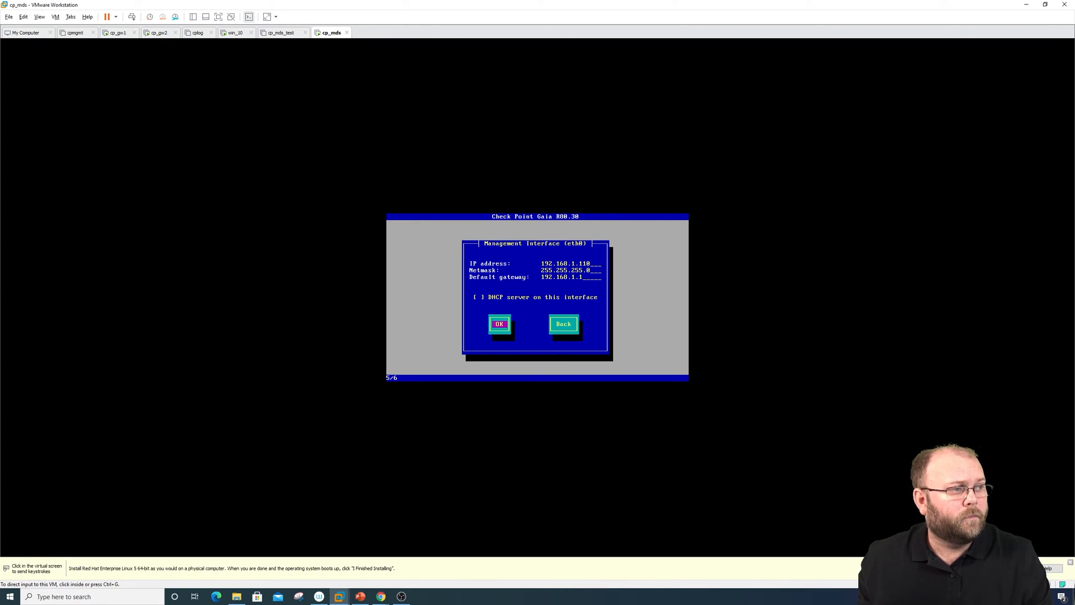
{"action": "left_click_drag", "start_coordinate": [1074, 11], "coordinate": [692, 31]}
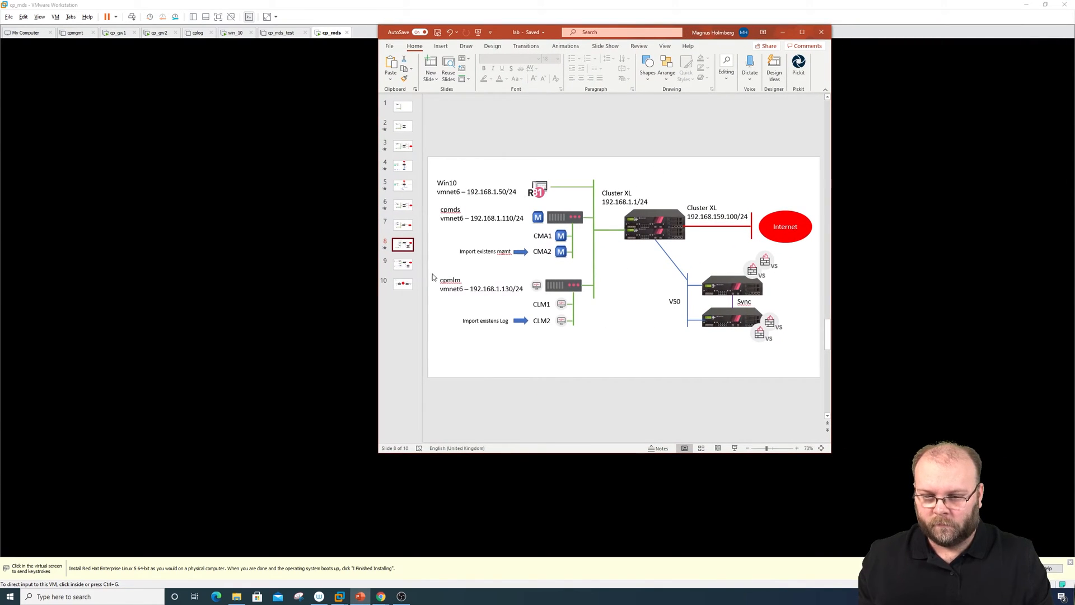
{"action": "left_click", "coordinate": [408, 266]}
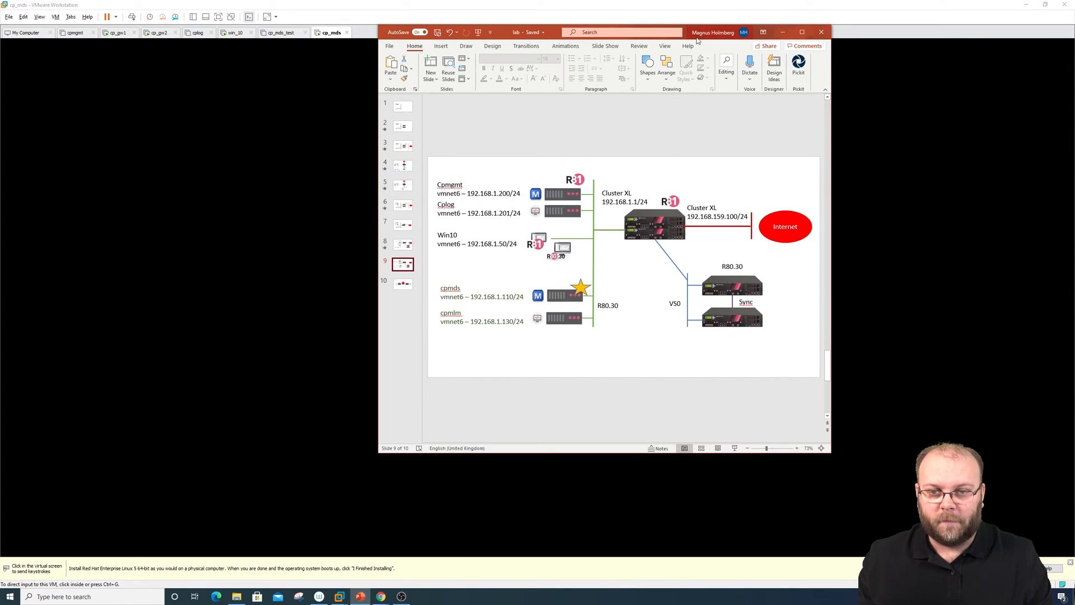
{"action": "left_click_drag", "start_coordinate": [694, 33], "coordinate": [1074, 34]}
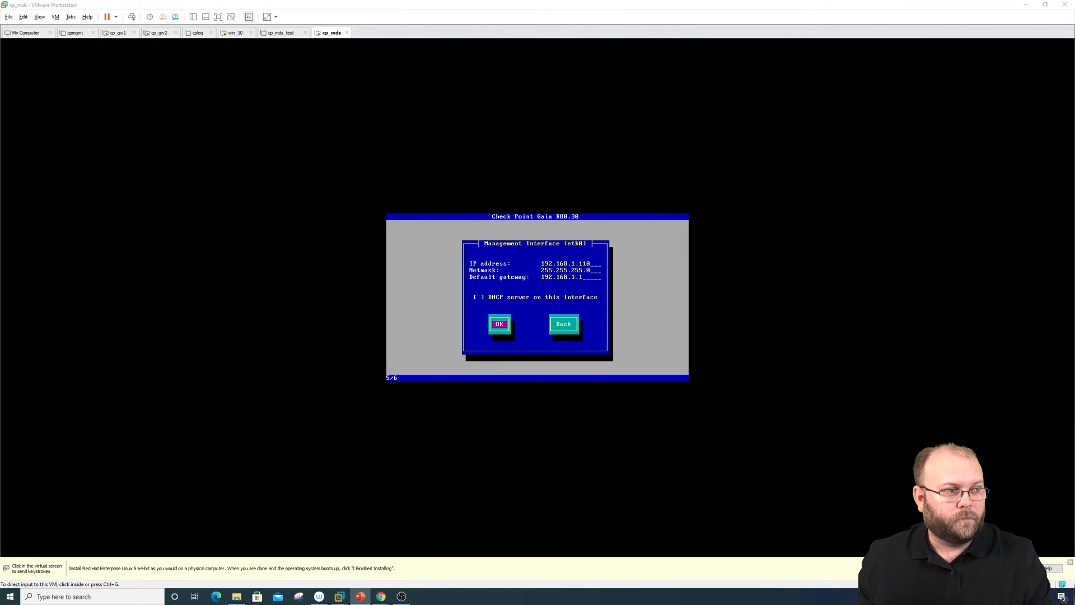
Accept the management interface settings, confirm drive formatting, and reboot once Gaia installs
{"action": "left_click", "coordinate": [516, 324]}
{"action": "key", "text": "Num_Lock"}
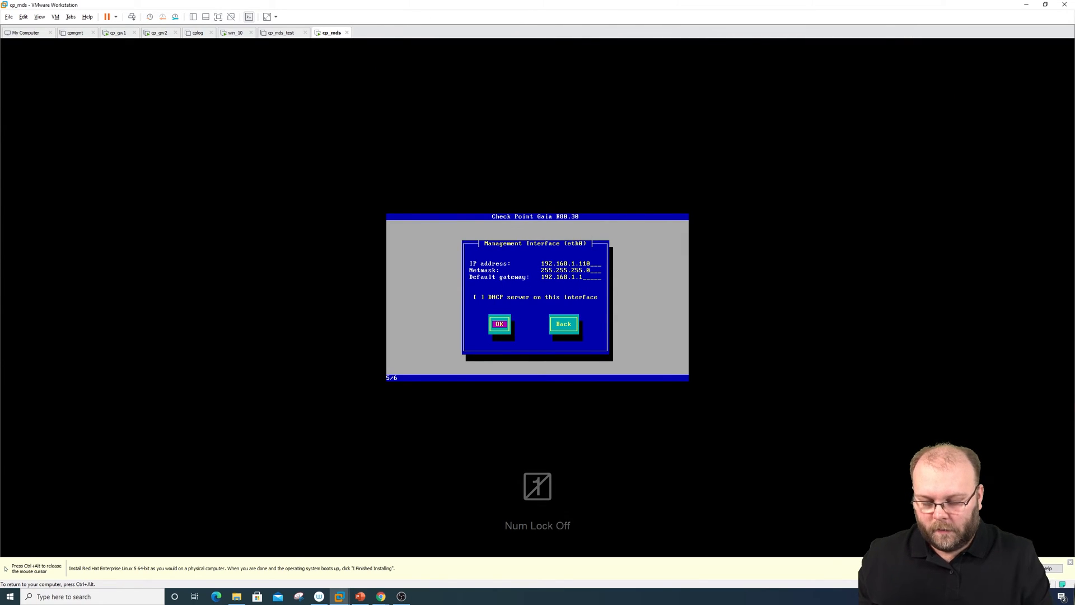
{"action": "key", "text": "Return"}
{"action": "key", "text": "Tab"}
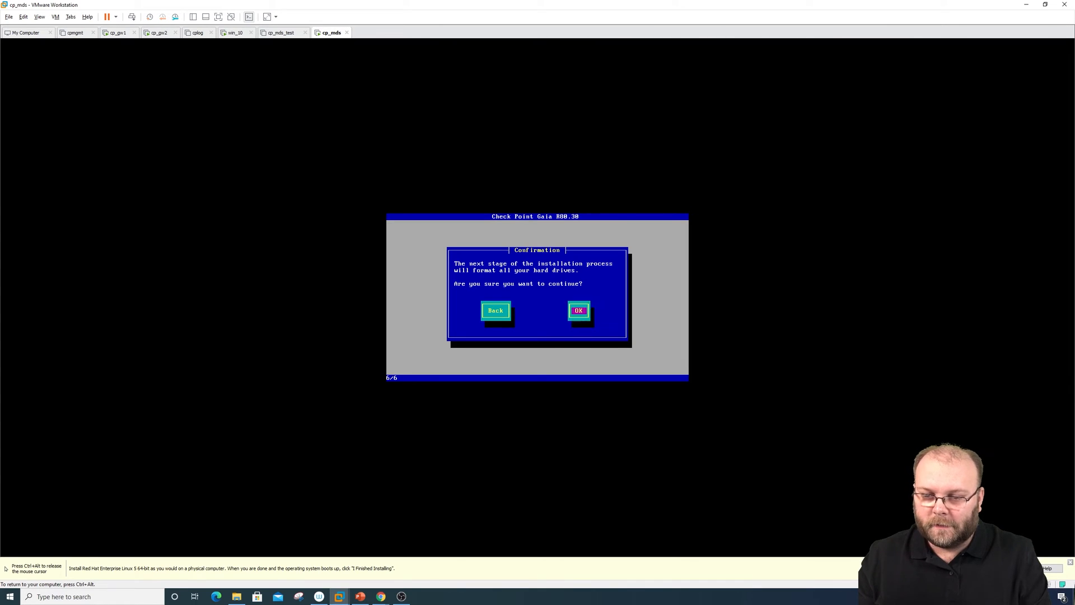
{"action": "key", "text": "Return"}
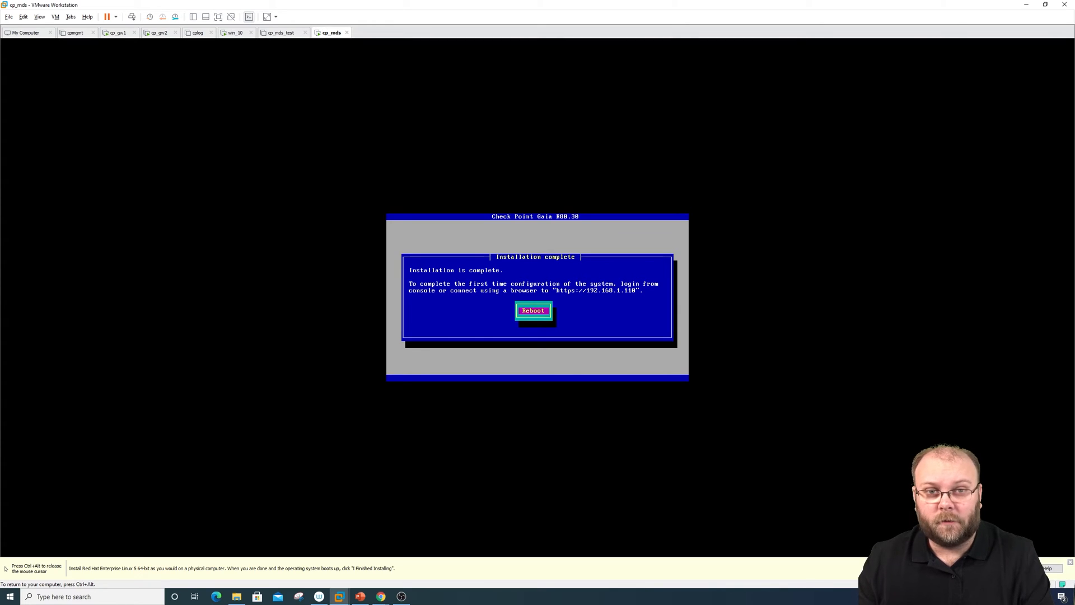
{"action": "key", "text": "Return"}
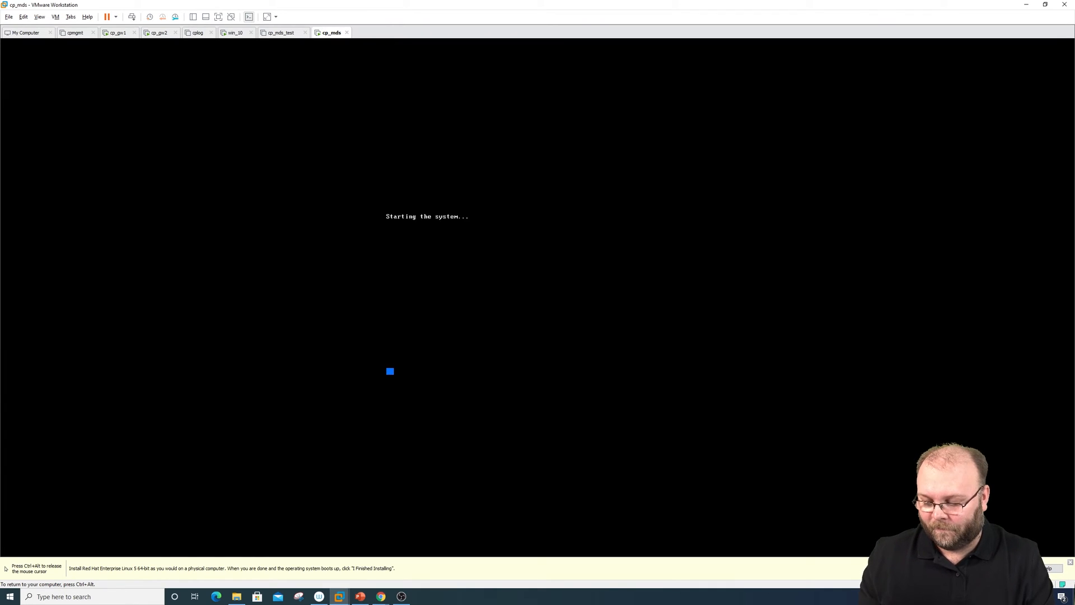
Log in at the Gaia console as admin with the password
{"action": "key", "text": "ctrl+alt"}
{"action": "left_click", "coordinate": [478, 252]}
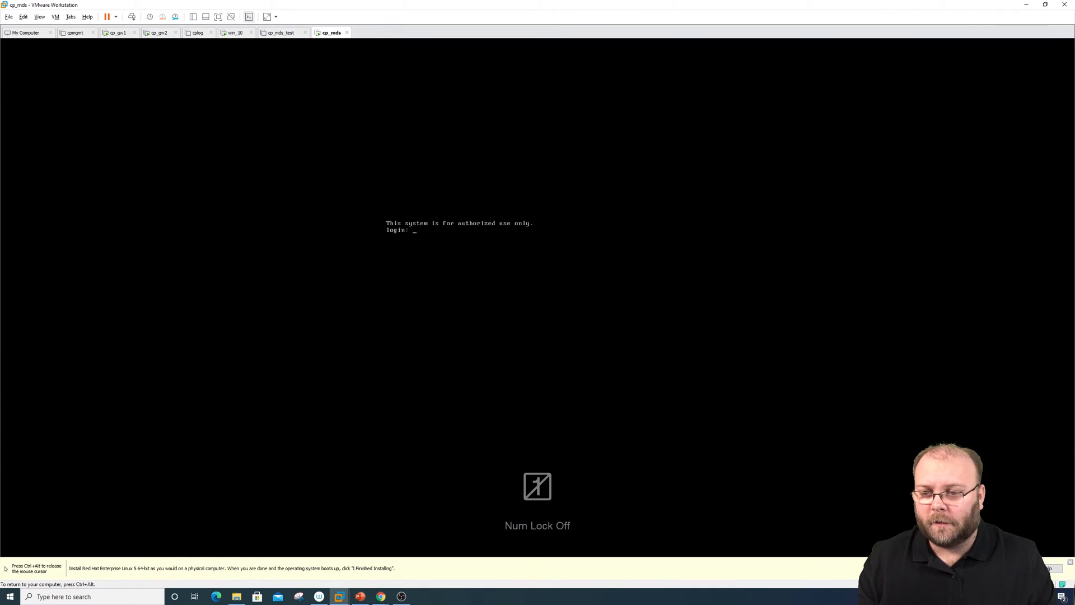
{"action": "type", "text": "admin"}
{"action": "key", "text": "Return"}
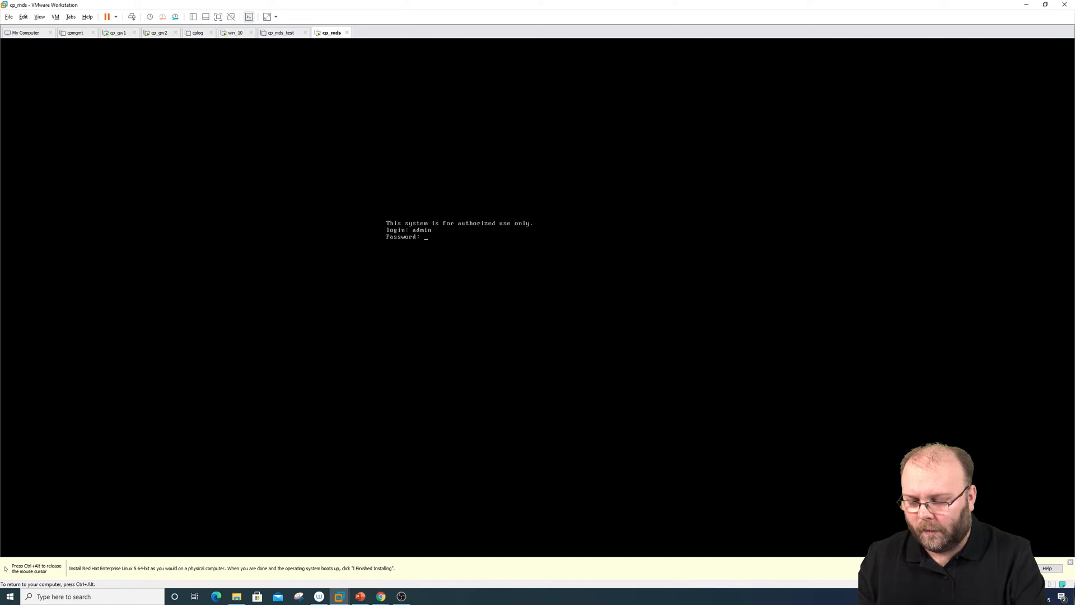
{"action": "key", "text": "Return"}
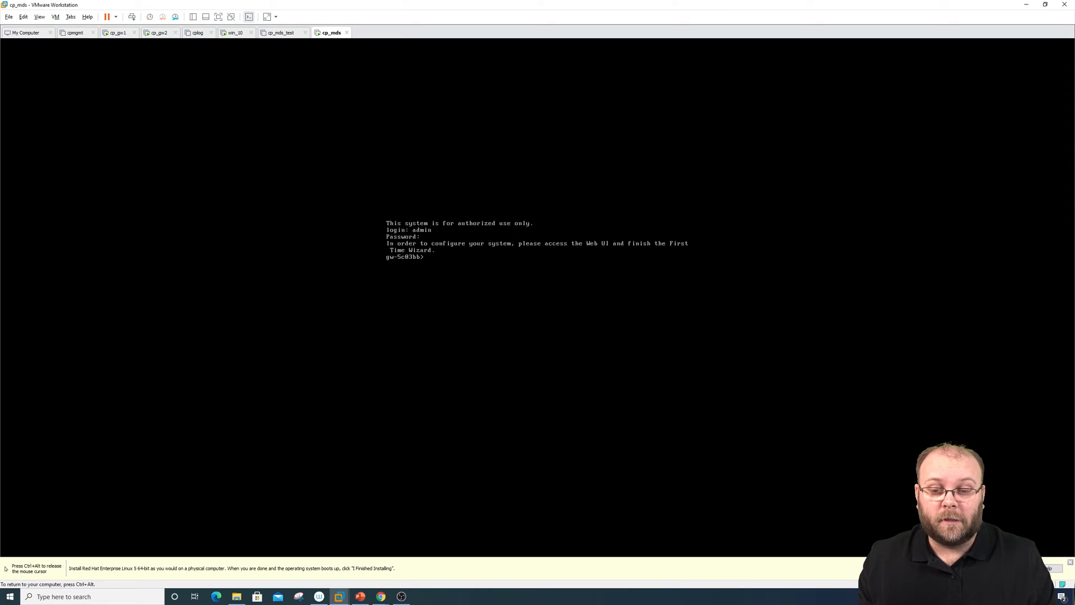
{"action": "key", "text": "ctrl+alt"}
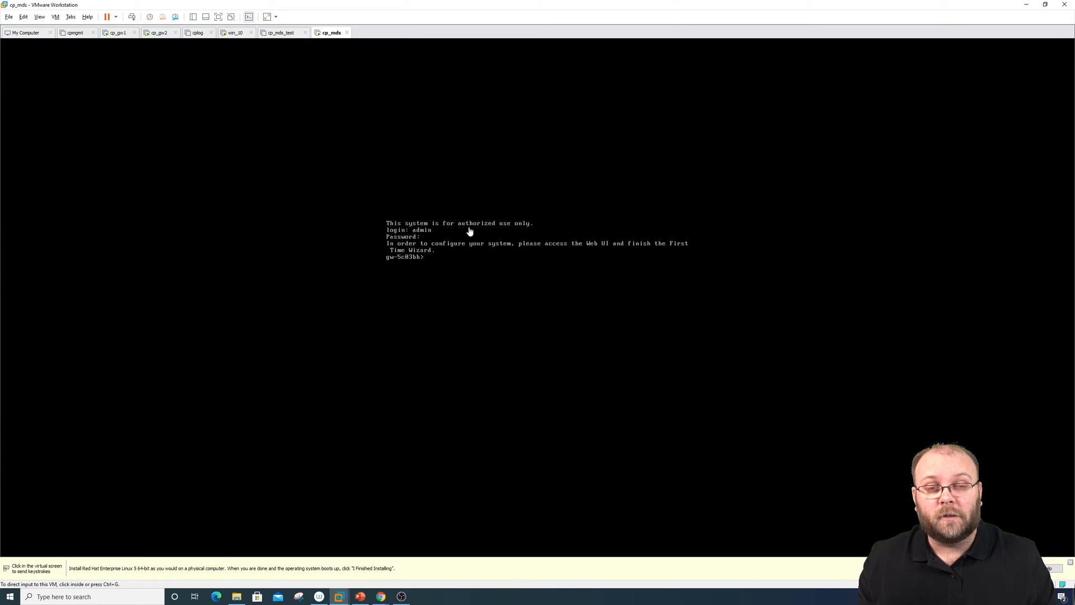
{"action": "left_click", "coordinate": [234, 33]}
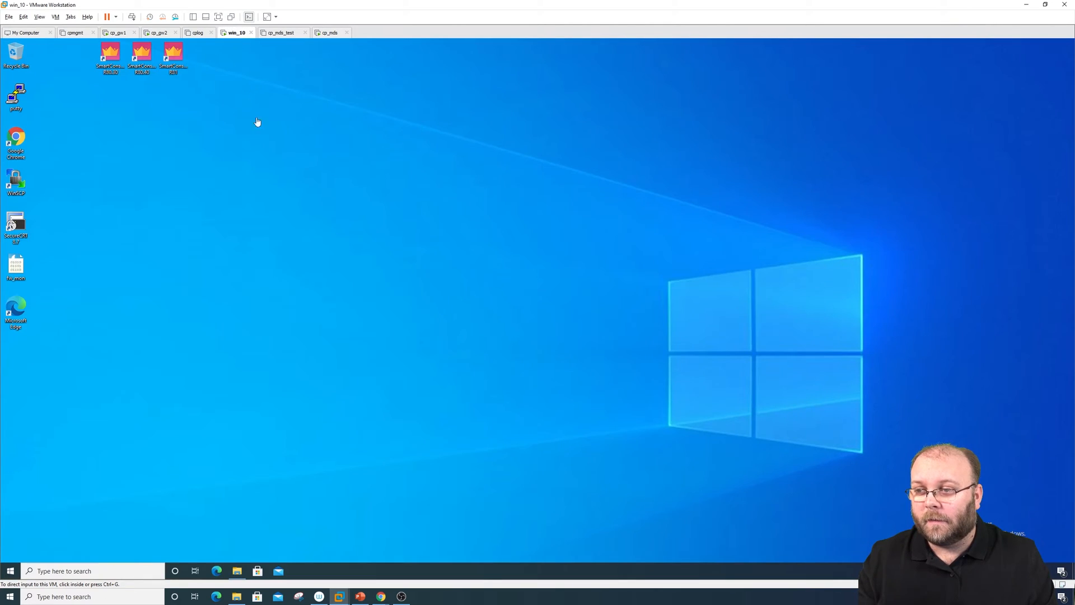
{"action": "left_click", "coordinate": [10, 571]}
{"action": "left_click", "coordinate": [49, 192]}
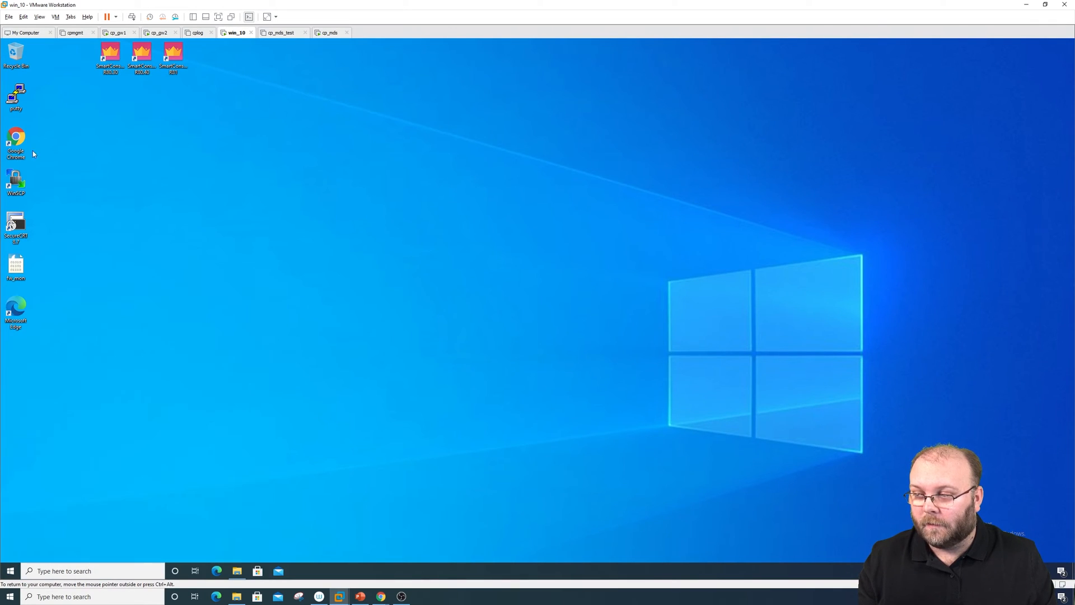
{"action": "double_click", "coordinate": [21, 138]}
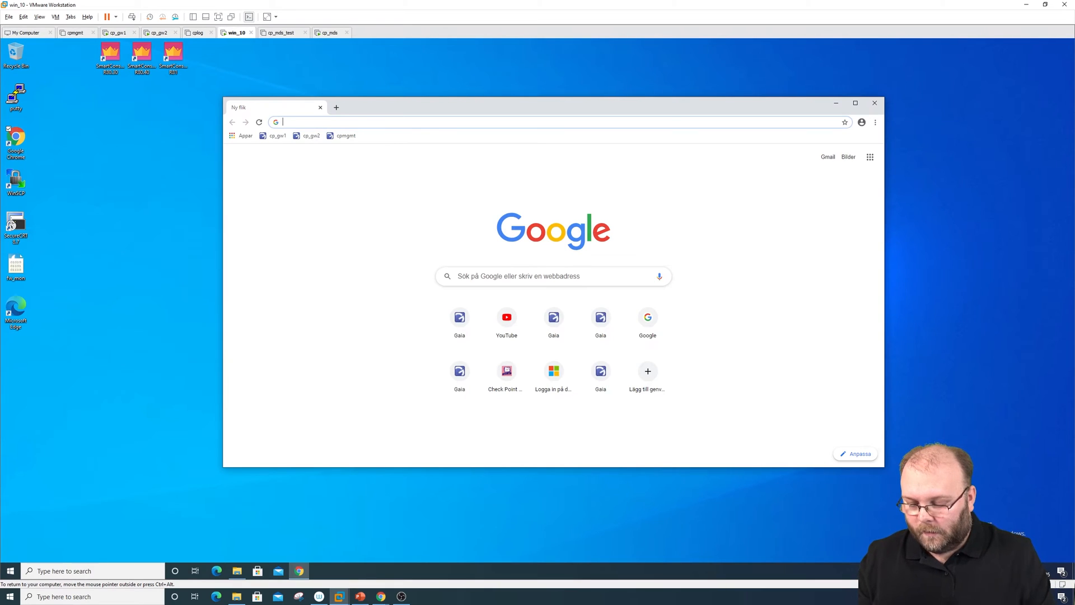
{"action": "type", "text": "https:"}
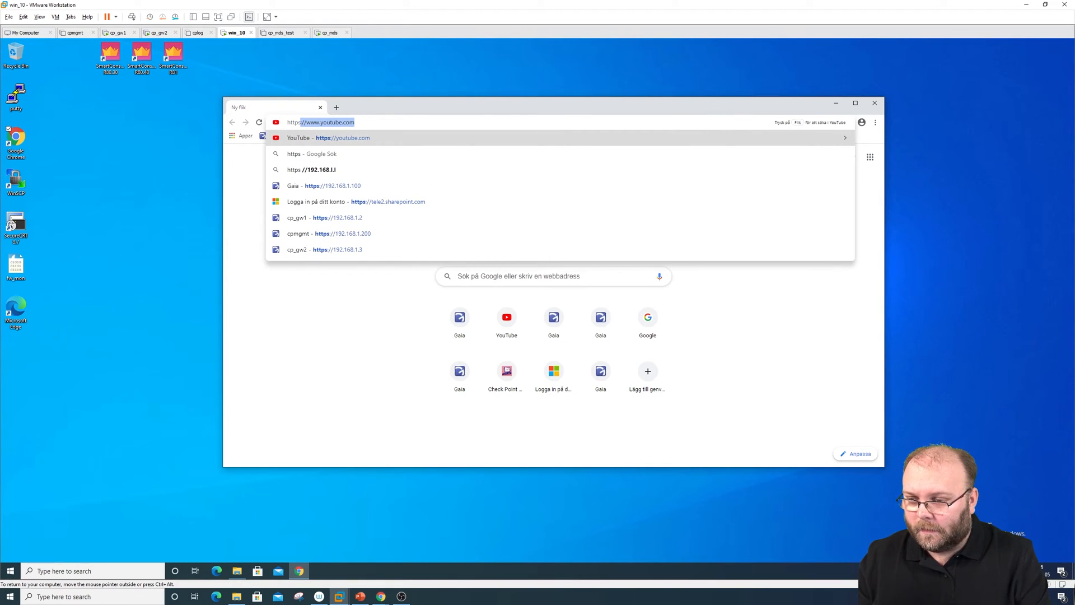
{"action": "type", "text": "//192.168.1.1"}
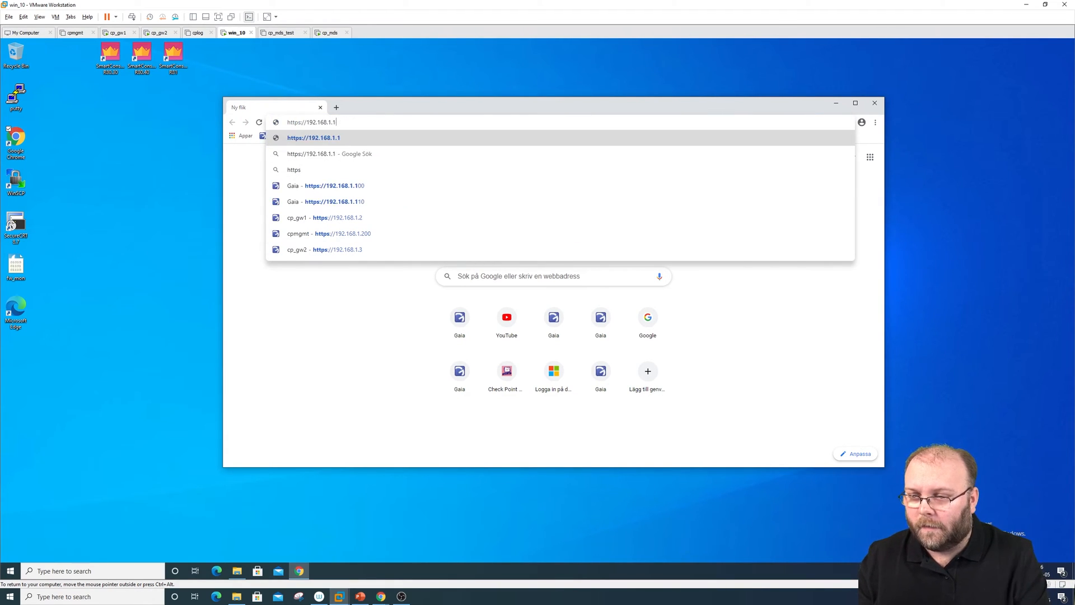
{"action": "type", "text": "10"}
{"action": "key", "text": "Return"}
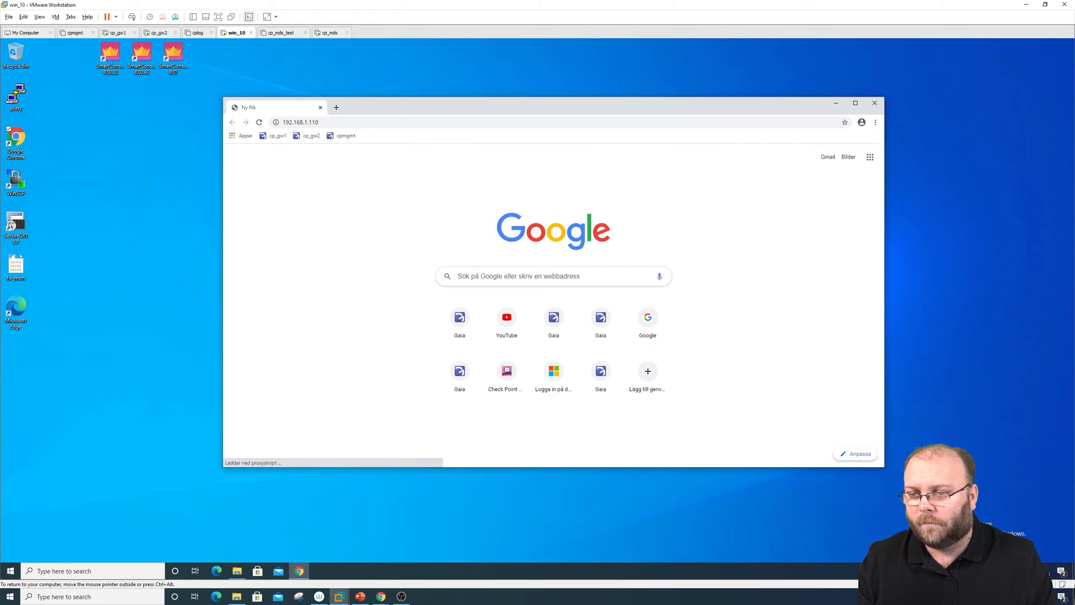
{"action": "left_click", "coordinate": [454, 342]}
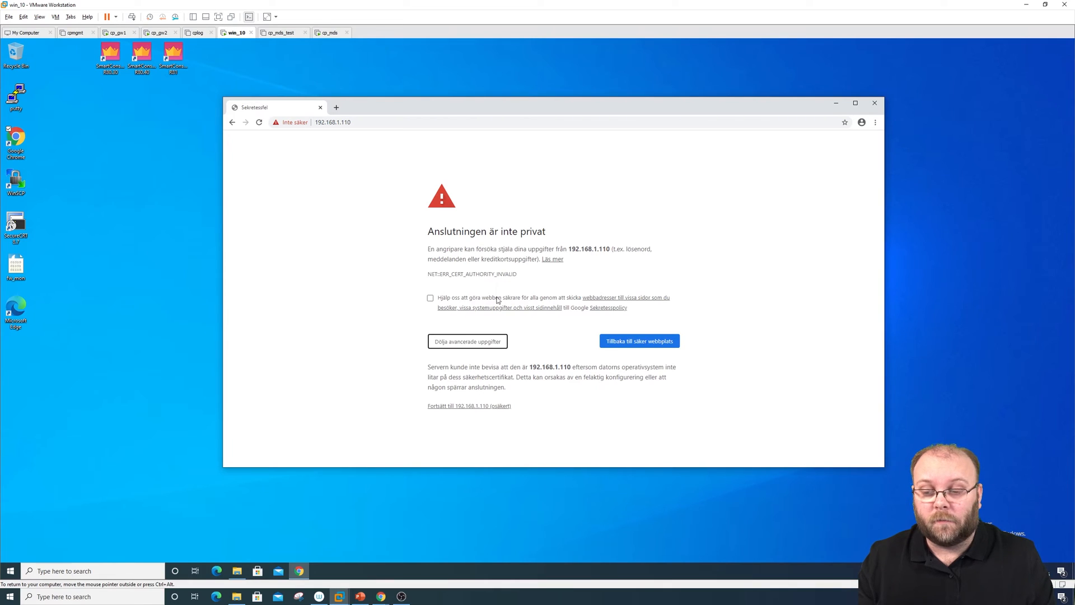
Proceed to 192.168.1.110 despite the warning and log in to Gaia Portal as admin
{"action": "left_click", "coordinate": [486, 406]}
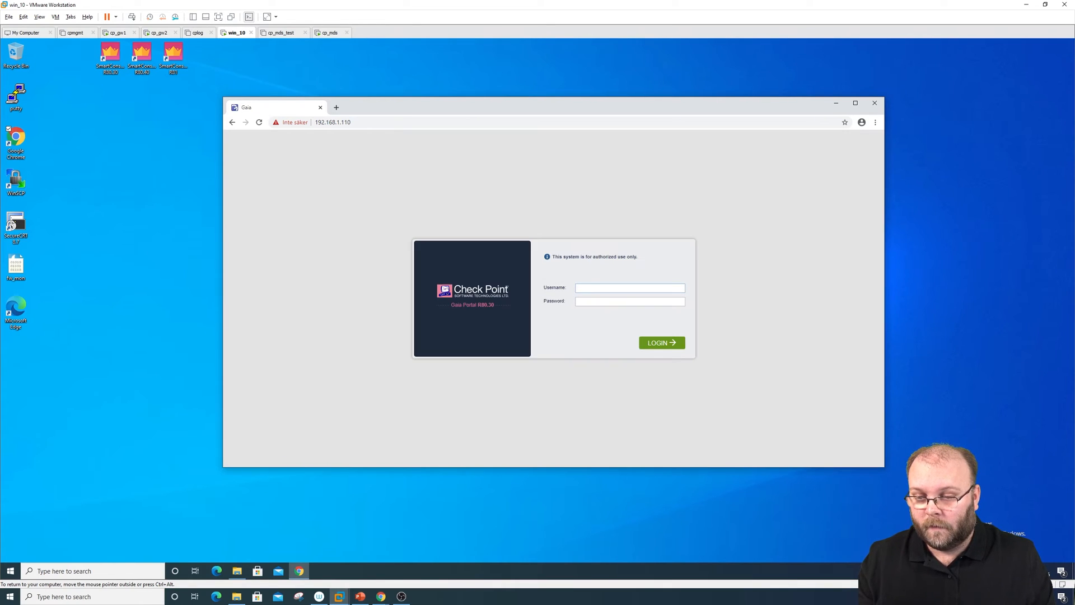
{"action": "type", "text": "admin"}
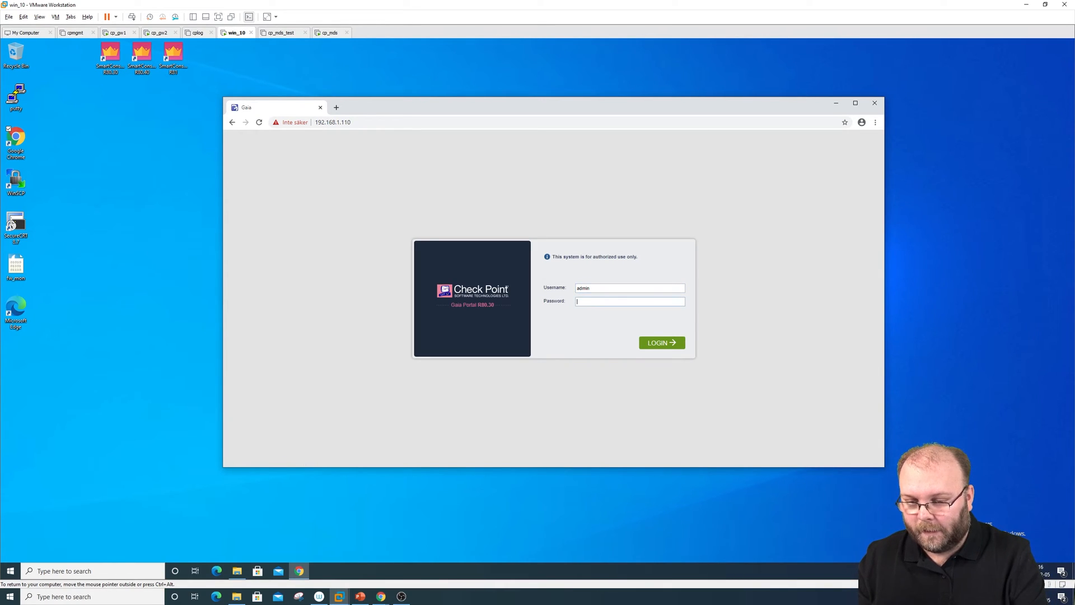
{"action": "key", "text": "Tab"}
{"action": "type", "text": "•••••••"}
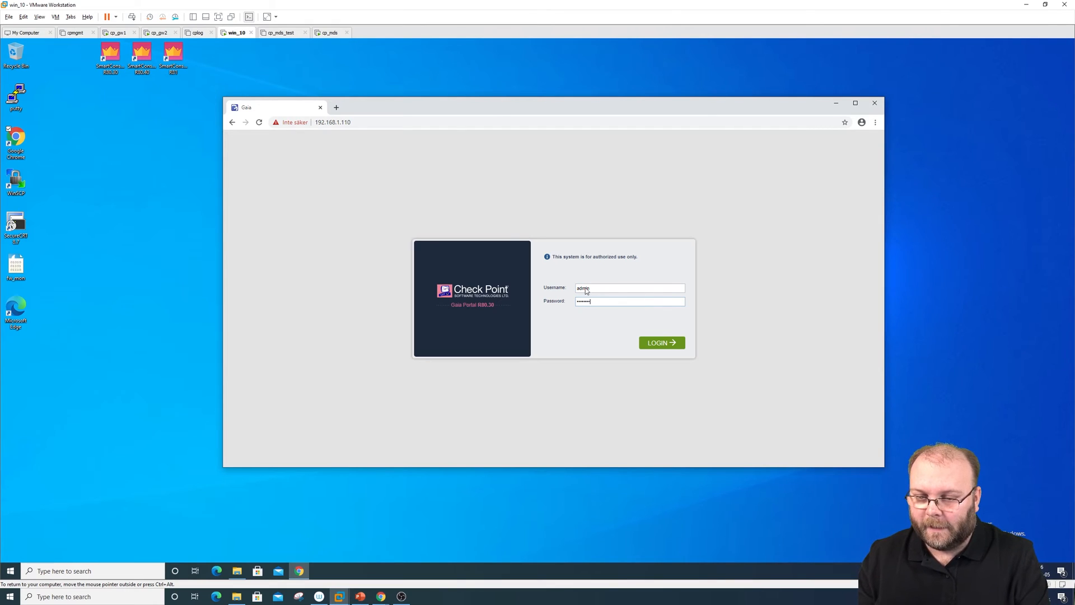
{"action": "key", "text": "Return"}
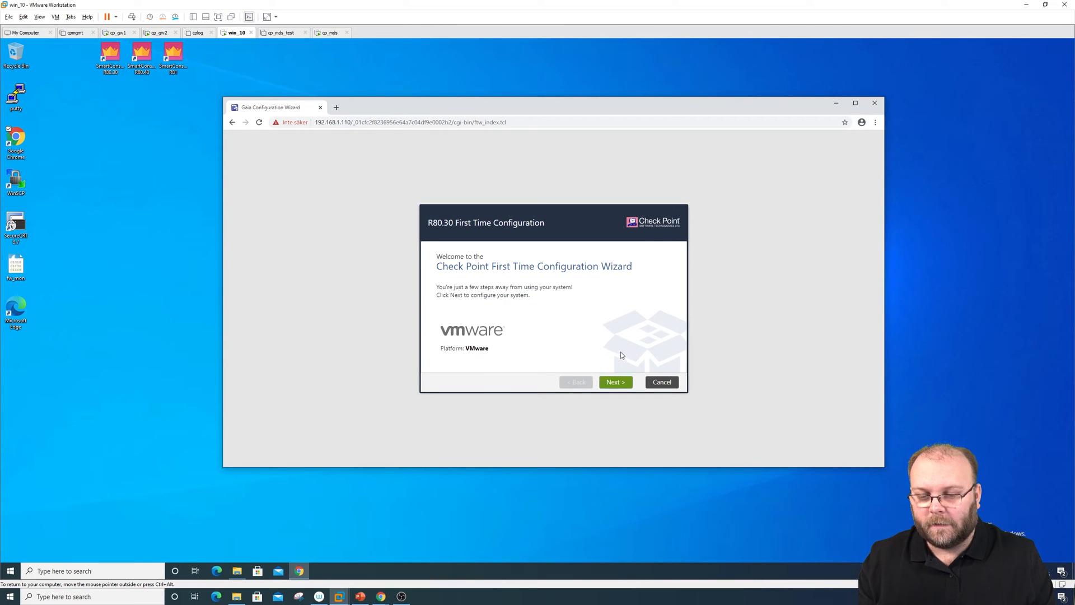
Accept the Welcome, R80.30 deployment and eth0 management defaults, then start entering host name cp_mds
{"action": "left_click", "coordinate": [618, 381]}
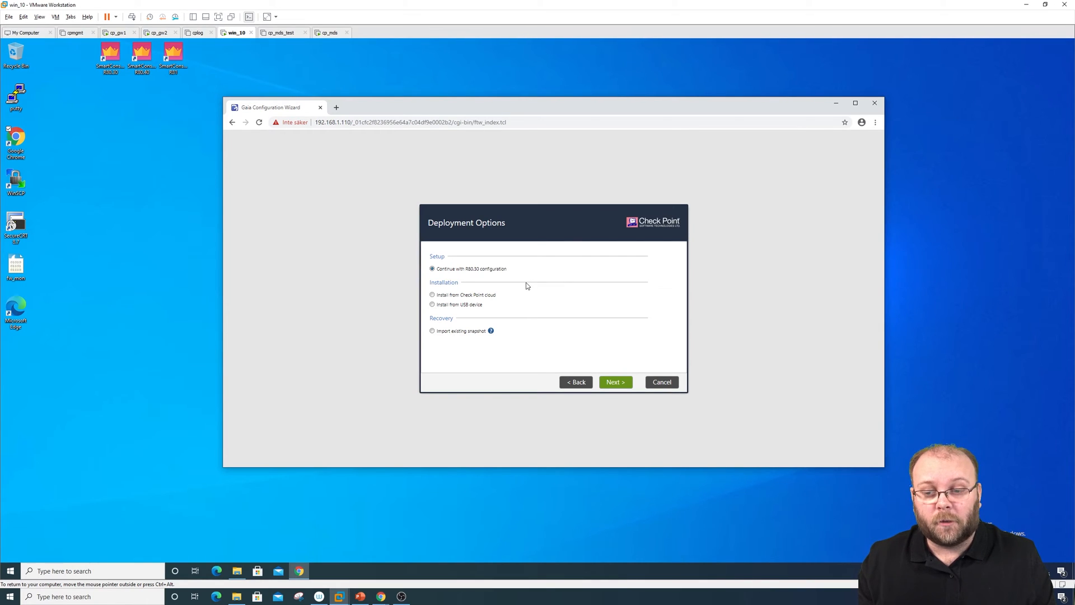
{"action": "left_click", "coordinate": [615, 381]}
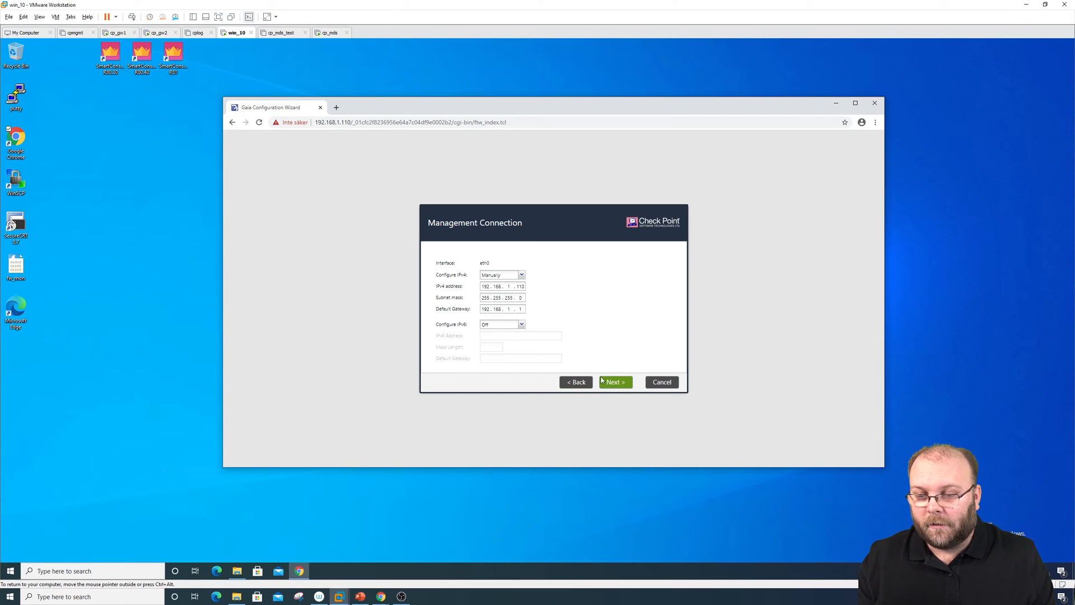
{"action": "left_click", "coordinate": [602, 382]}
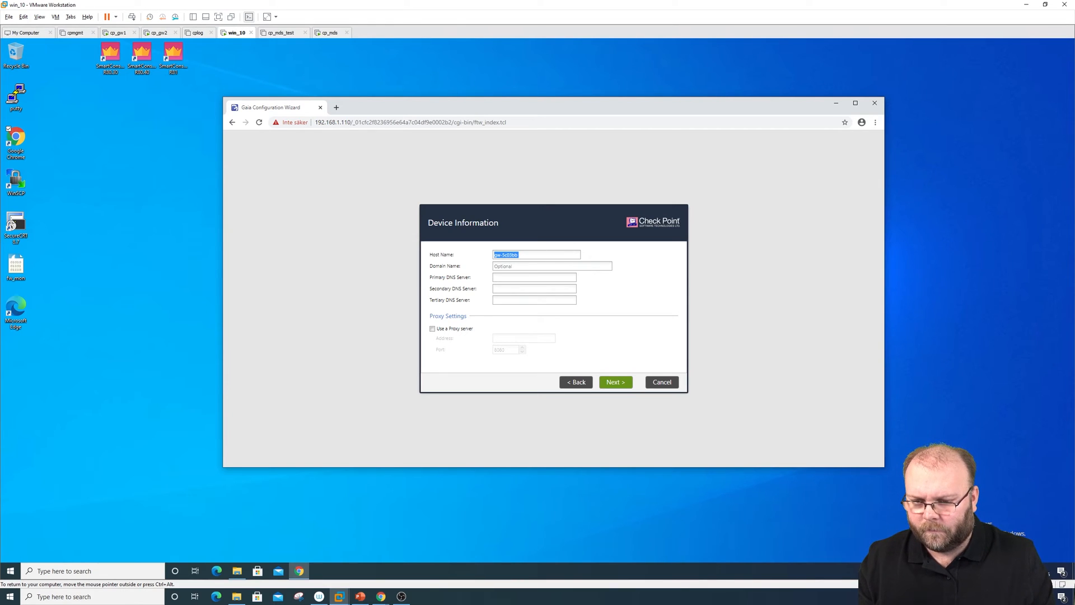
{"action": "left_click_drag", "start_coordinate": [526, 255], "coordinate": [466, 252]}
{"action": "type", "text": "cp"}
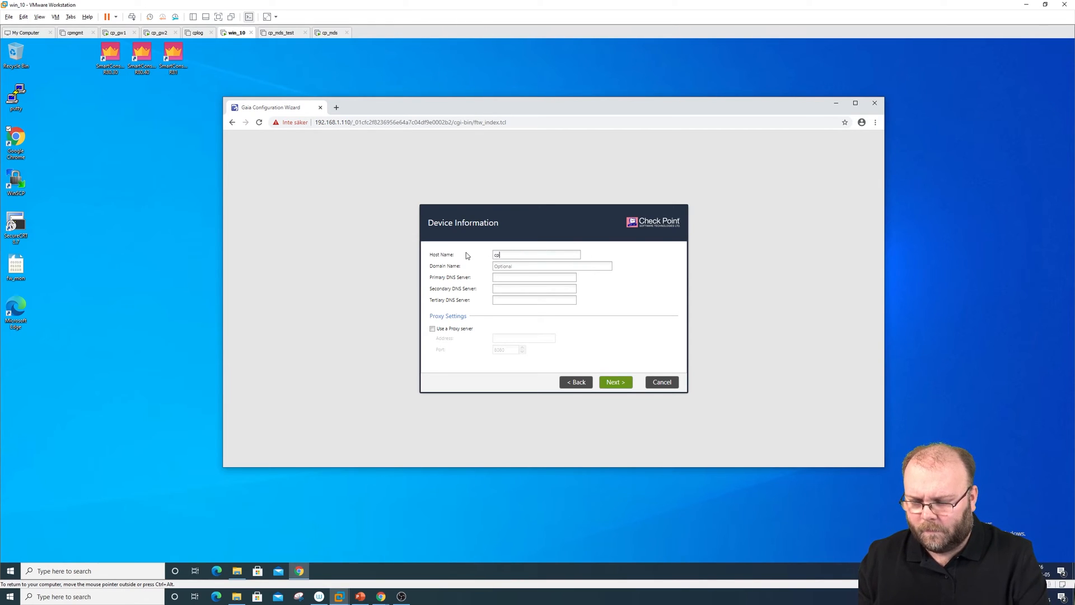
{"action": "type", "text": "_mds"}
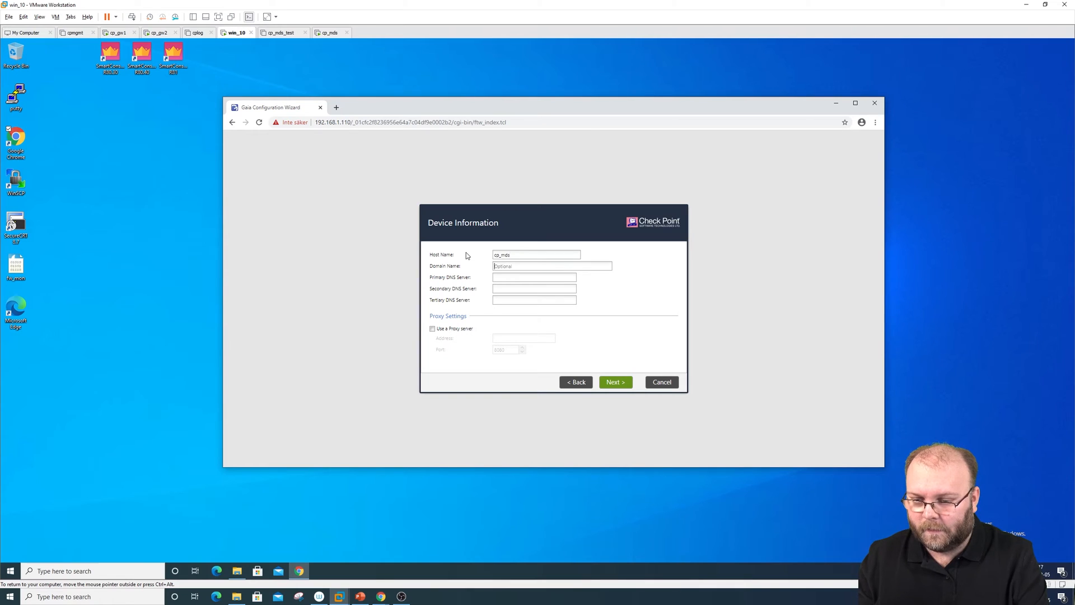
{"action": "type", "text": "8.8.8.8"}
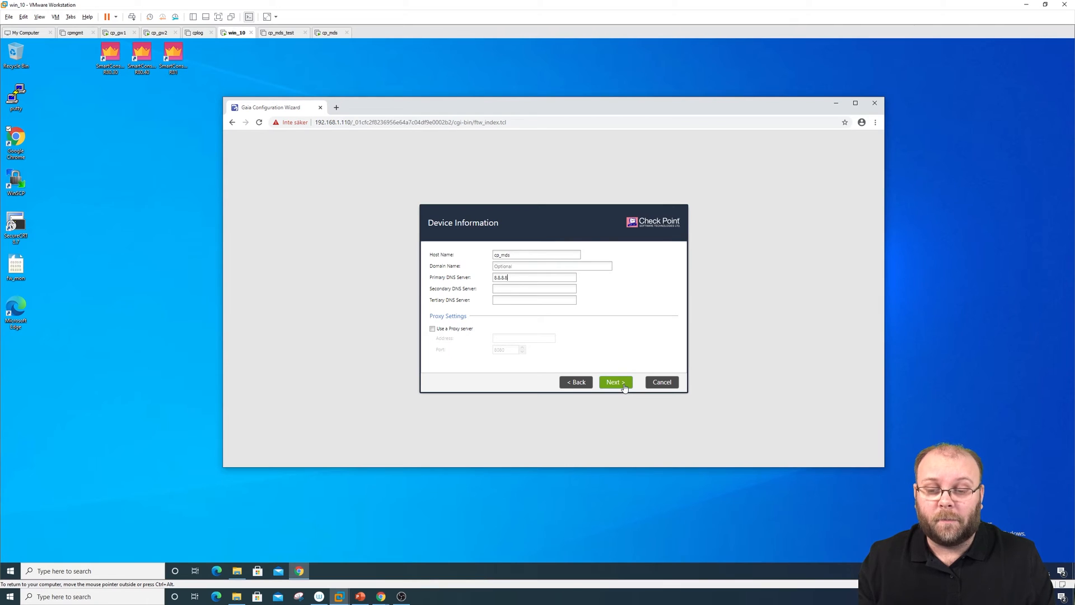
Set the time zone to Stockholm, Europe and choose Multi-Domain Server as the installation type
{"action": "left_click", "coordinate": [624, 384]}
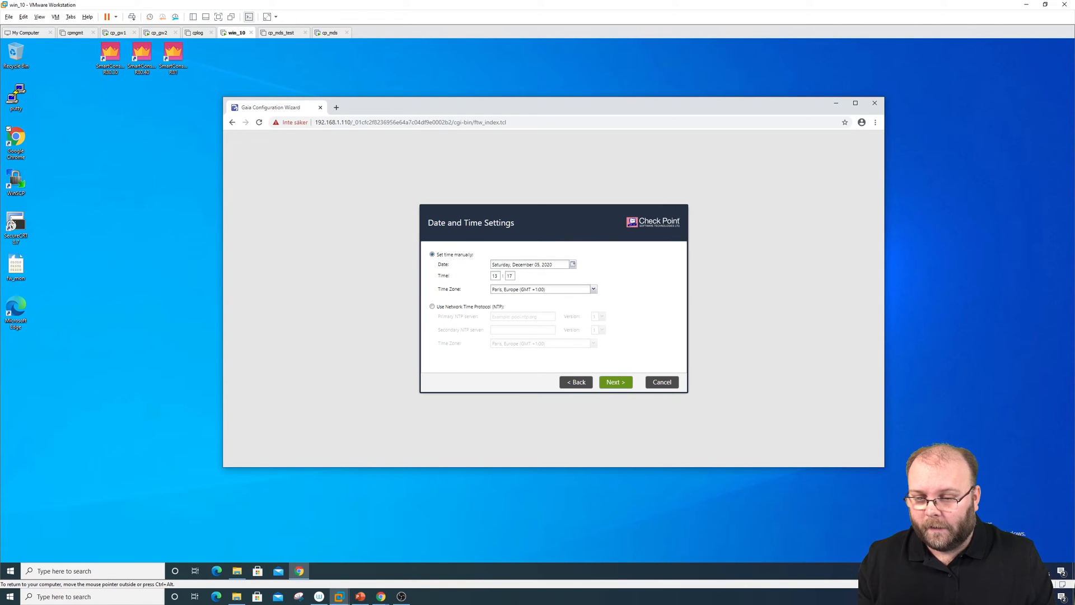
{"action": "left_click", "coordinate": [521, 290]}
{"action": "type", "text": "Stockholm"}
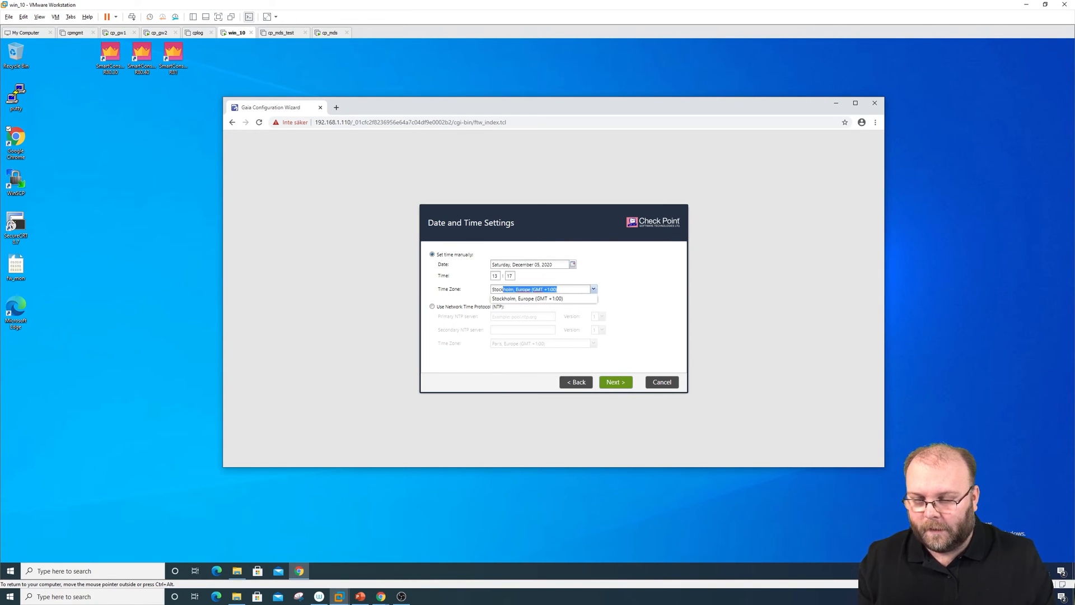
{"action": "key", "text": "Return"}
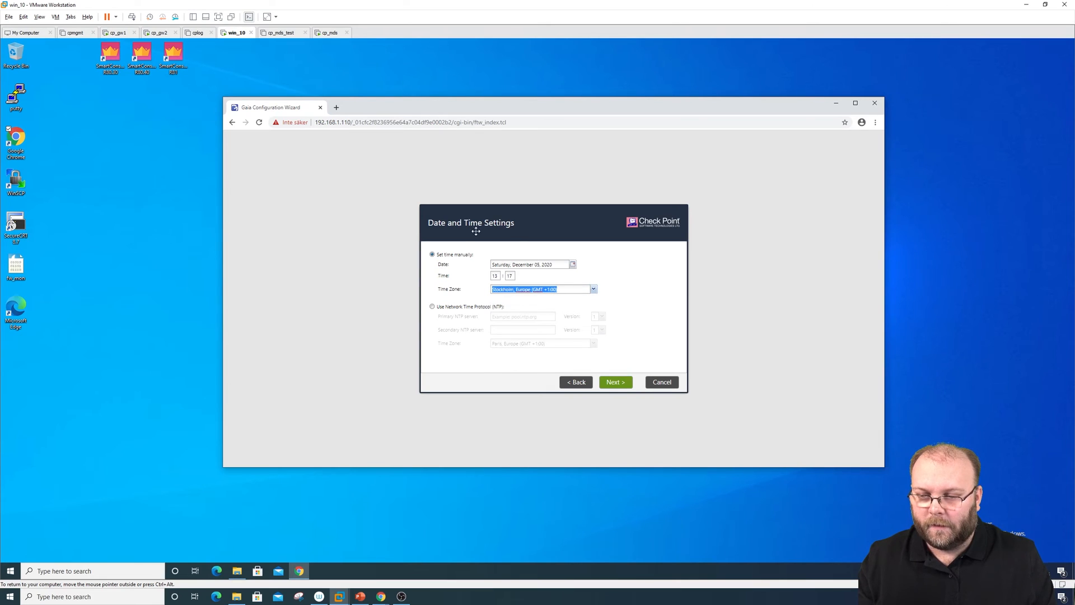
{"action": "left_click", "coordinate": [614, 386]}
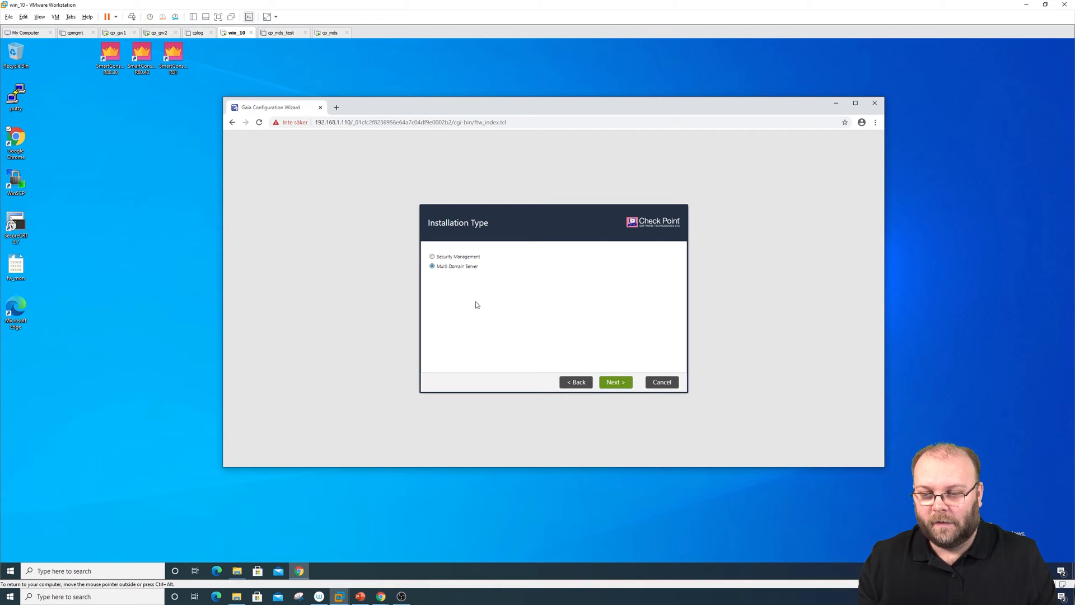
{"action": "left_click", "coordinate": [616, 383]}
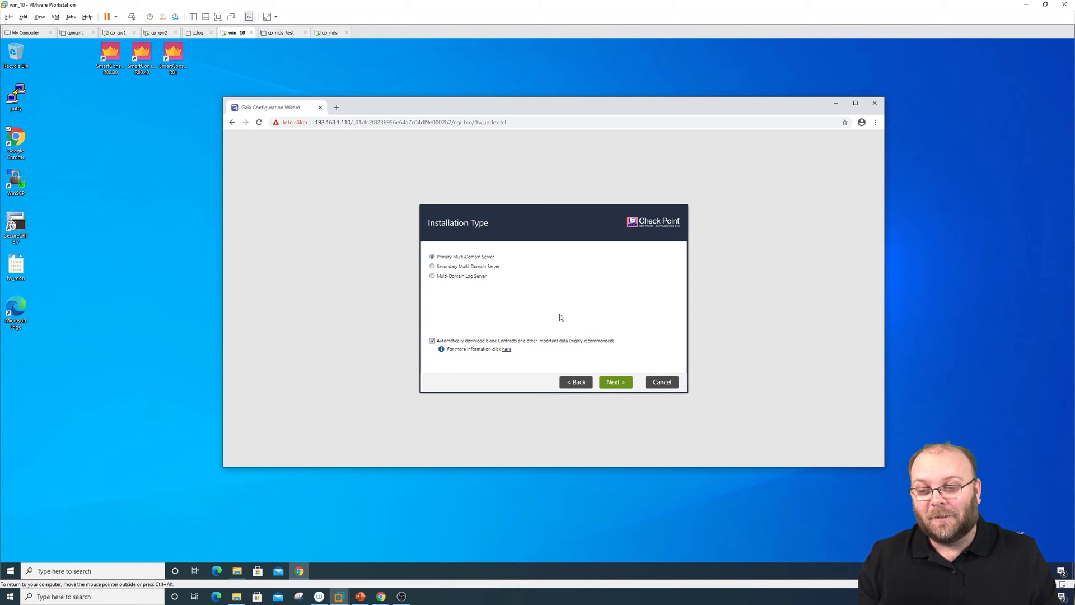
Continue as Primary Multi-Domain Server, read the VIP notes (250 Domain Servers limit), and keep eth0 leading
{"action": "left_click", "coordinate": [616, 382]}
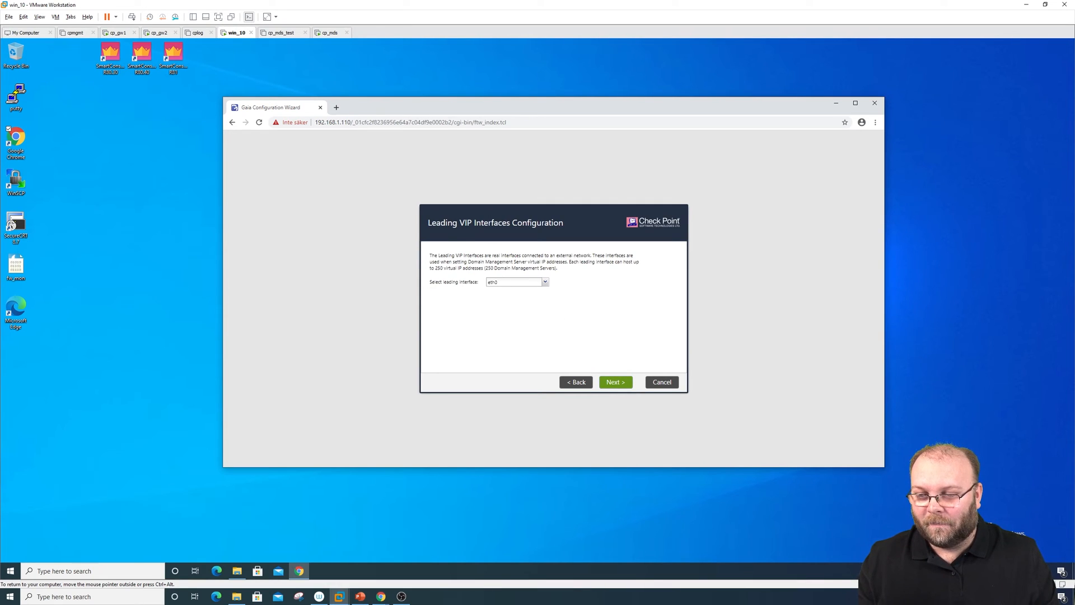
{"action": "left_click_drag", "start_coordinate": [430, 256], "coordinate": [562, 273]}
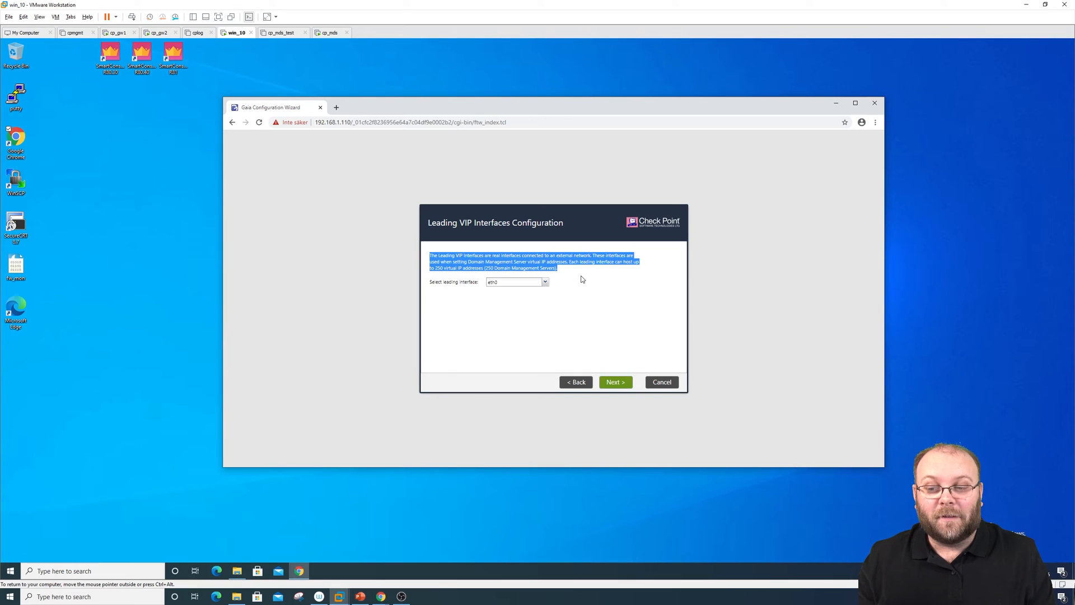
{"action": "left_click", "coordinate": [578, 273]}
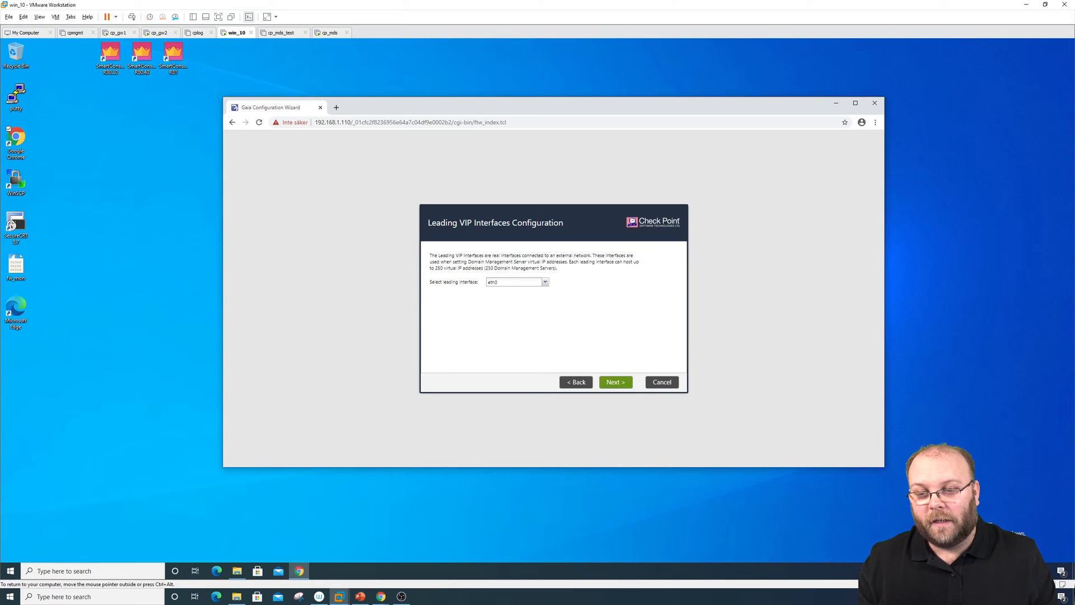
{"action": "left_click_drag", "start_coordinate": [484, 268], "coordinate": [564, 270]}
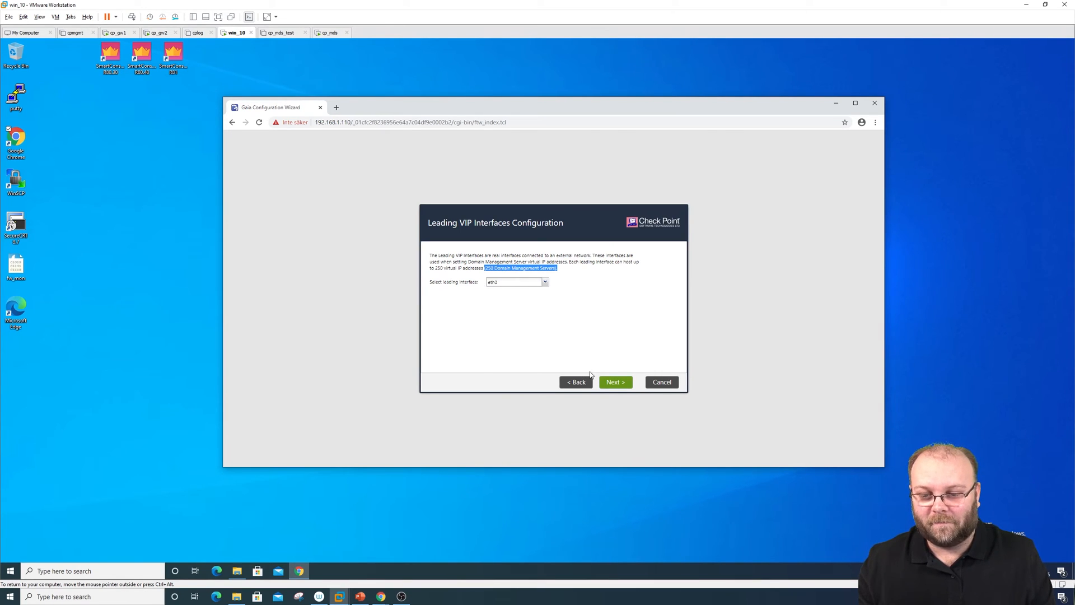
{"action": "left_click", "coordinate": [616, 382]}
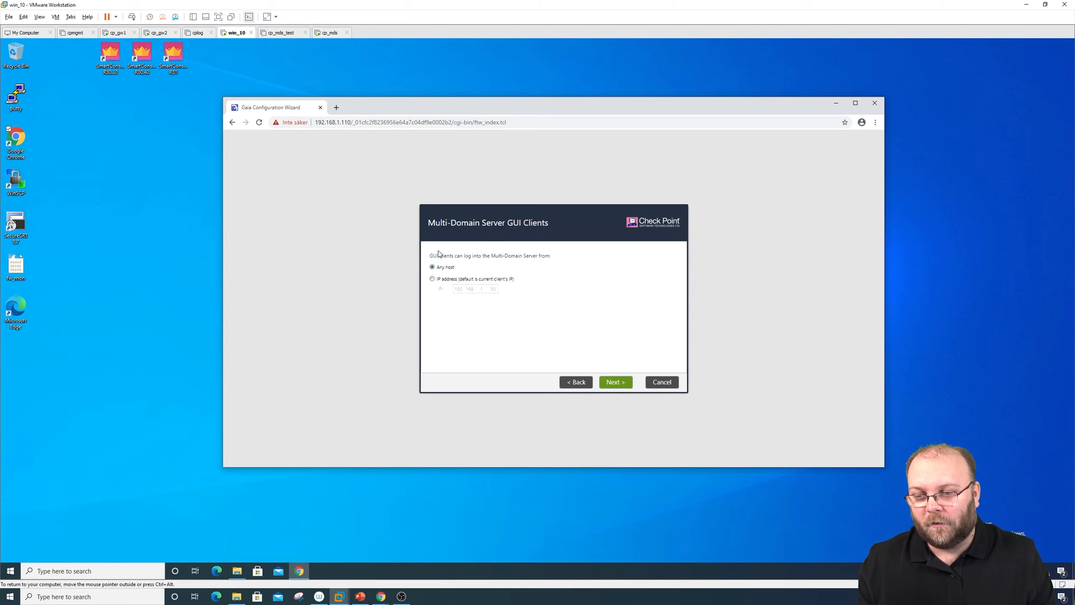
Allow GUI clients from any host and keep the Gaia administrator as the Multi-Domain Server admin
{"action": "left_click", "coordinate": [451, 280]}
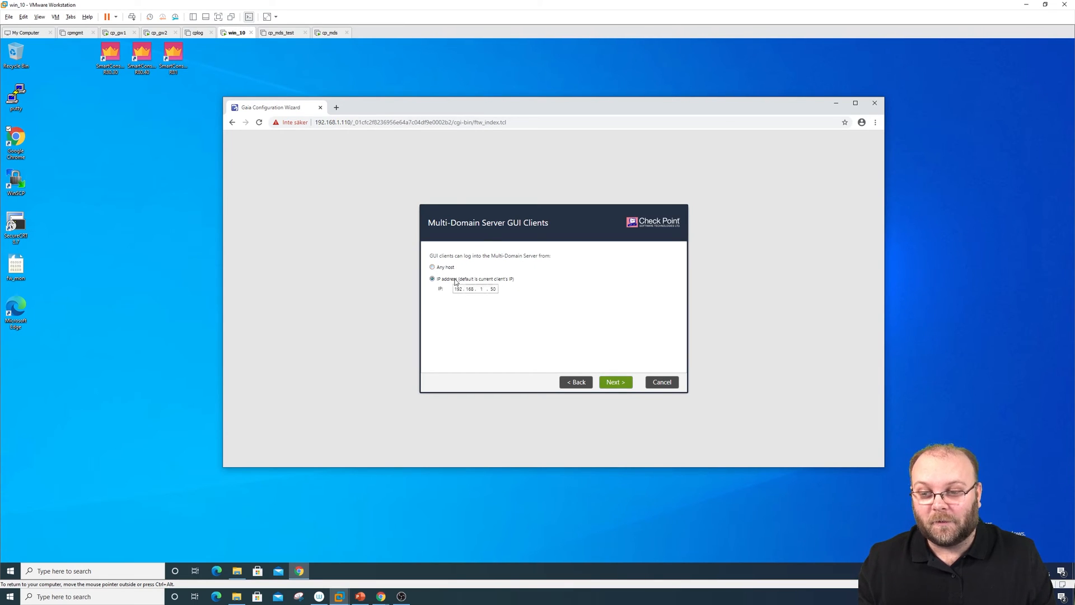
{"action": "left_click", "coordinate": [452, 269]}
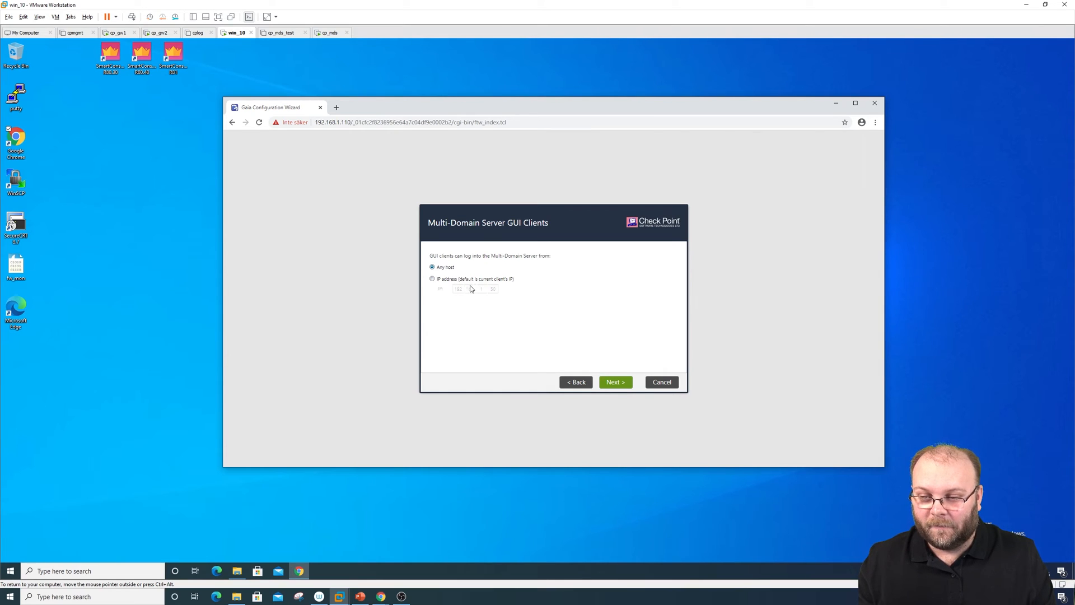
{"action": "left_click", "coordinate": [483, 280]}
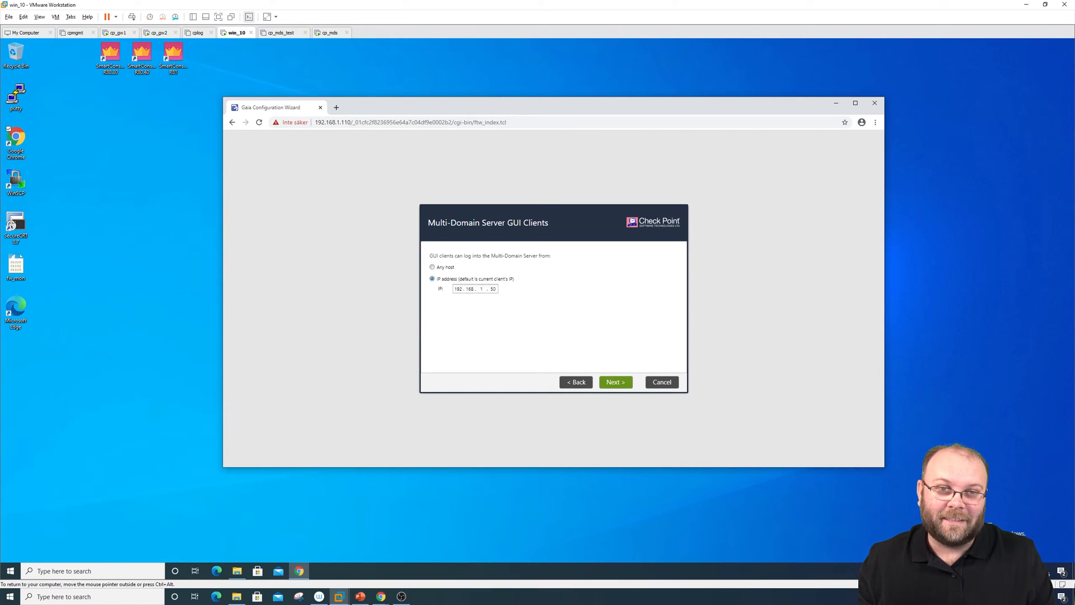
{"action": "left_click", "coordinate": [452, 270]}
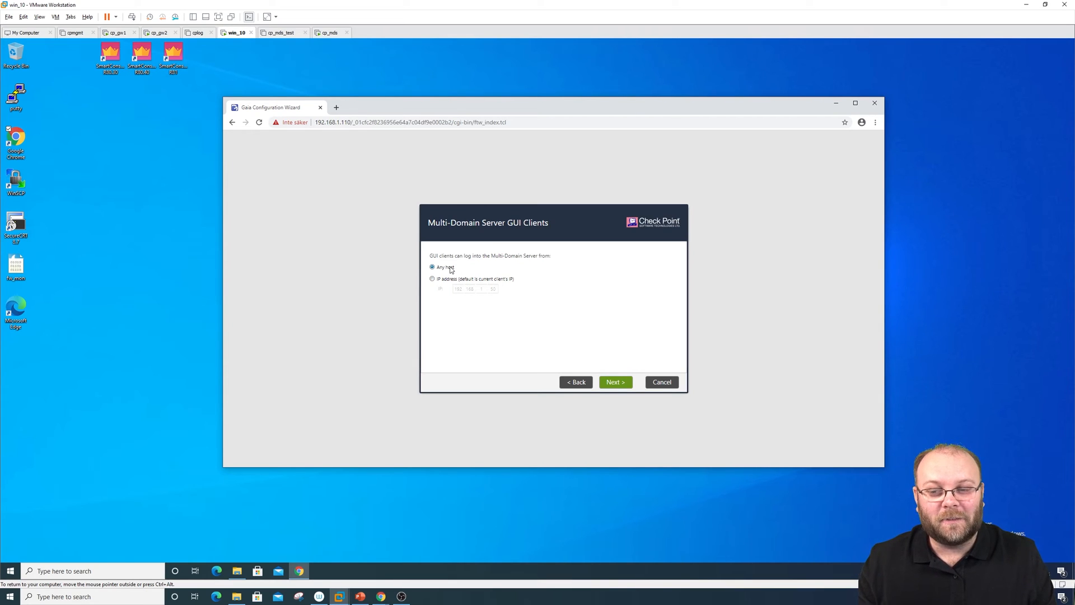
{"action": "left_click", "coordinate": [614, 384]}
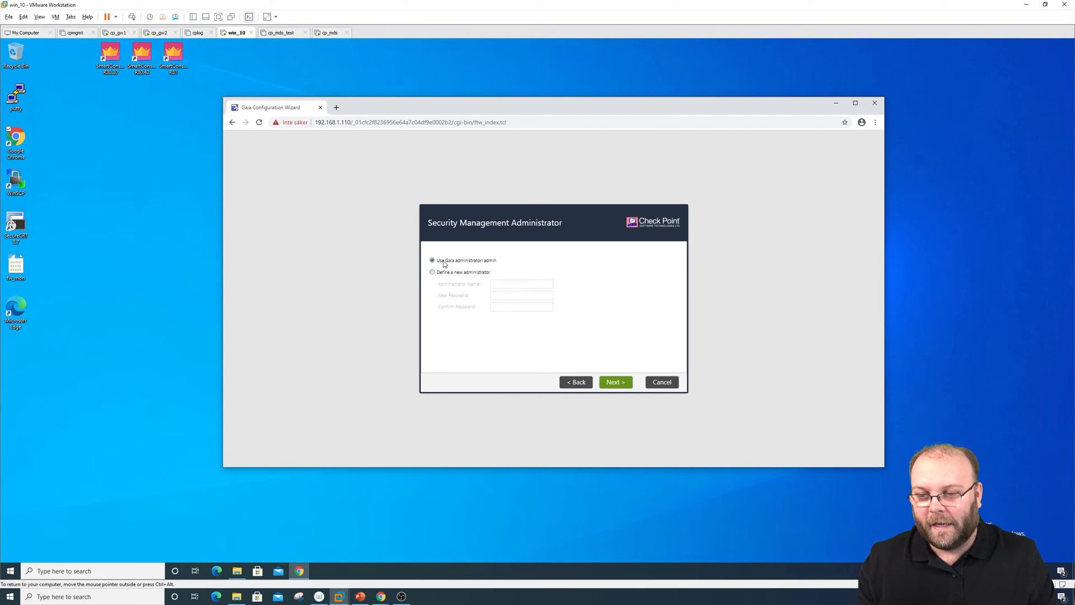
{"action": "left_click", "coordinate": [612, 385]}
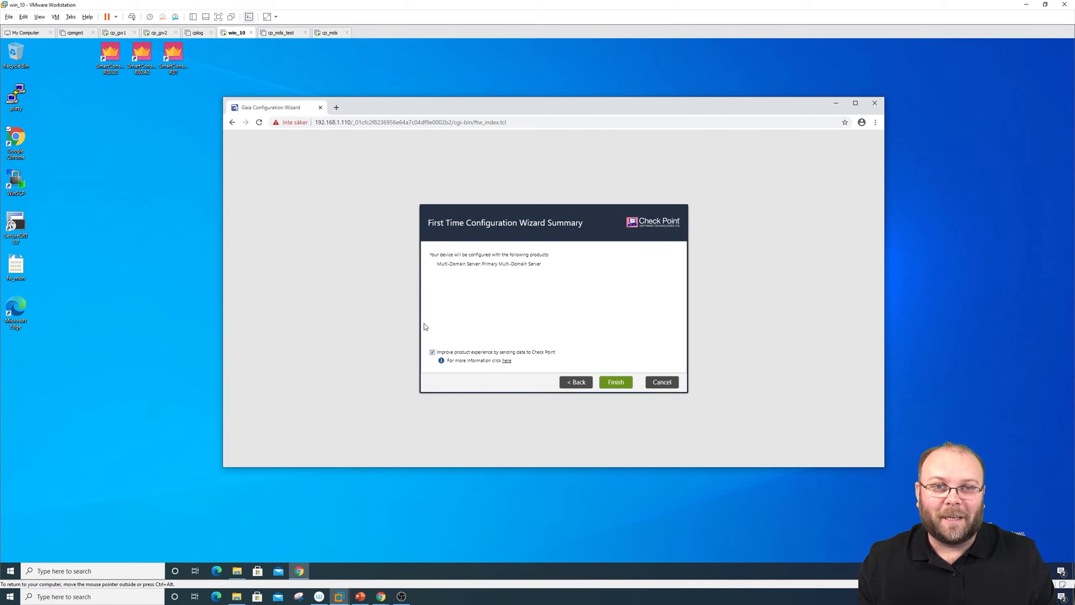
{"action": "left_click", "coordinate": [605, 383]}
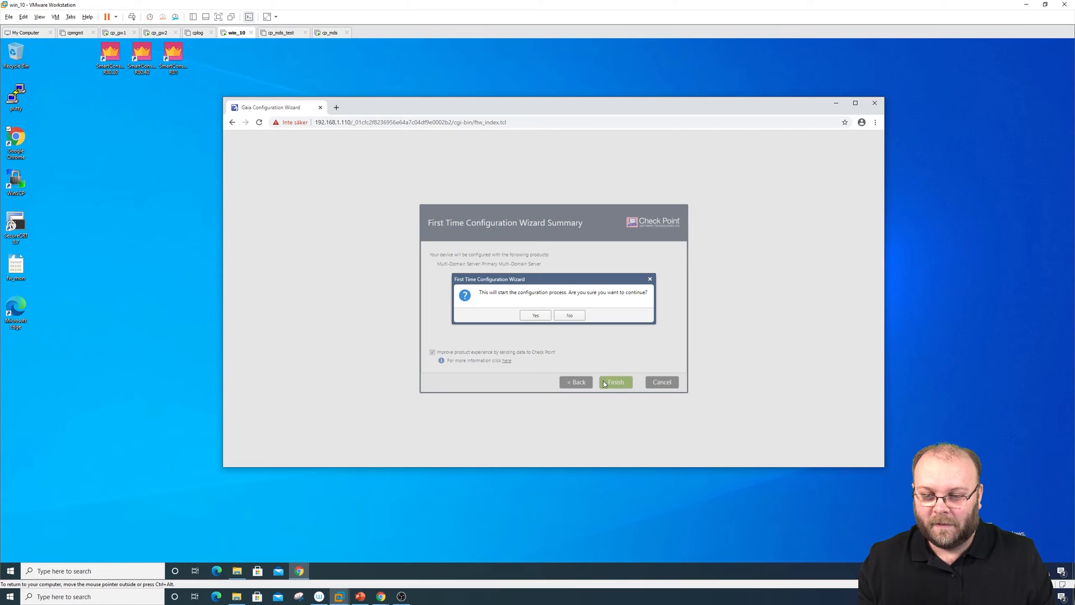
{"action": "left_click", "coordinate": [536, 315]}
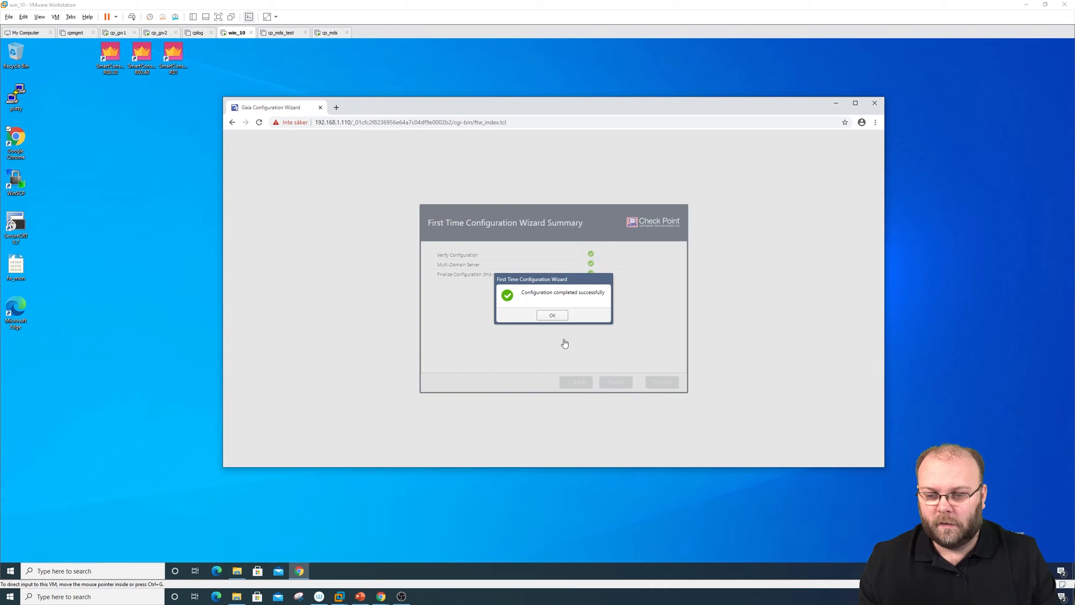
{"action": "left_click", "coordinate": [554, 318]}
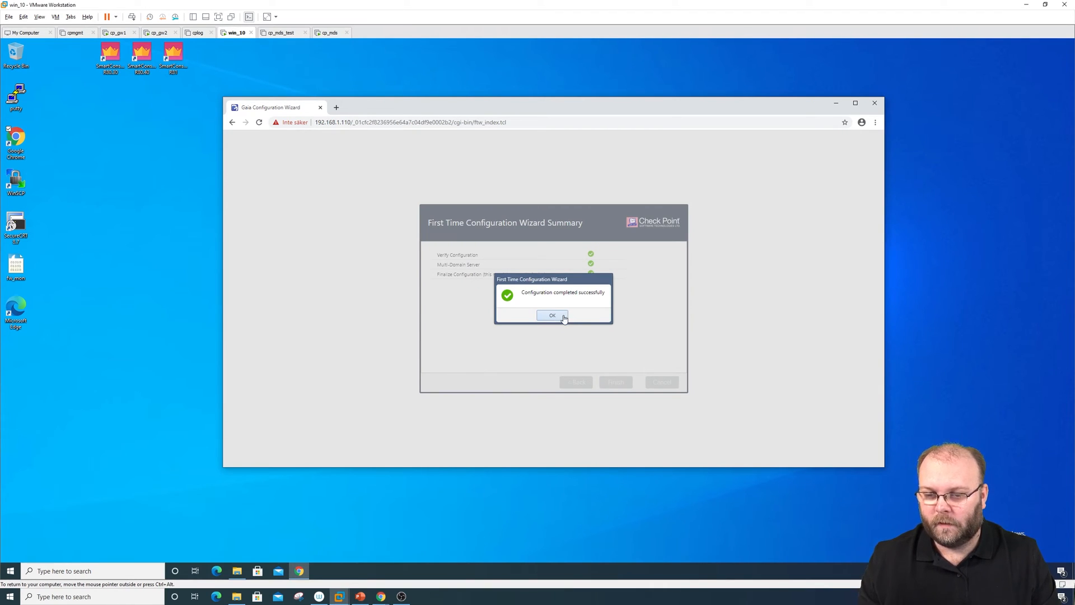
{"action": "left_click", "coordinate": [564, 317]}
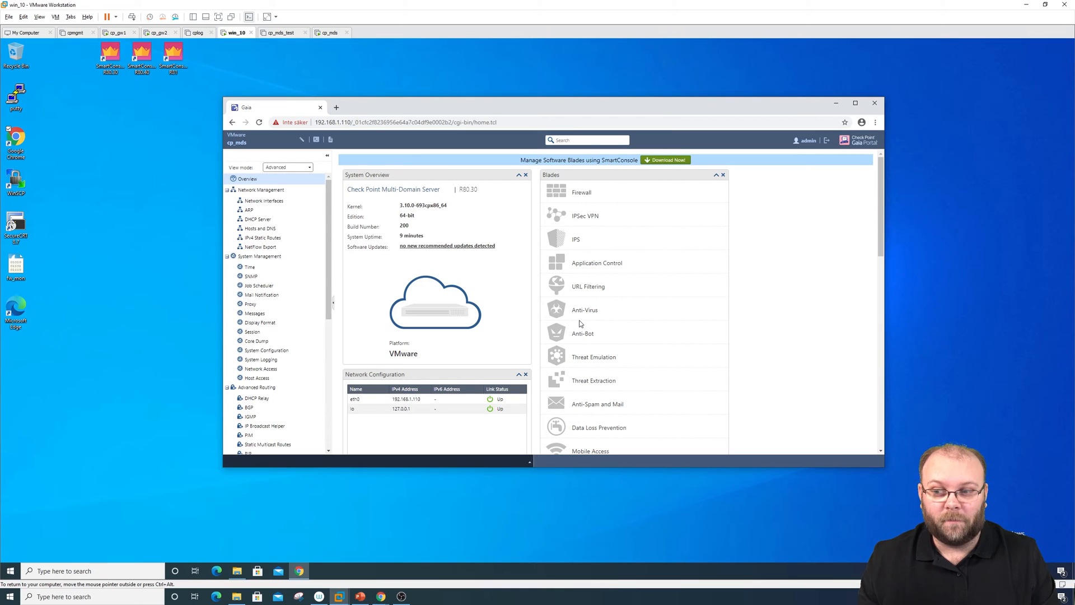
Check Hosts and DNS, Network Interfaces and Time, then go to Upgrades (CPUSE) Status and Actions
{"action": "left_click", "coordinate": [271, 230]}
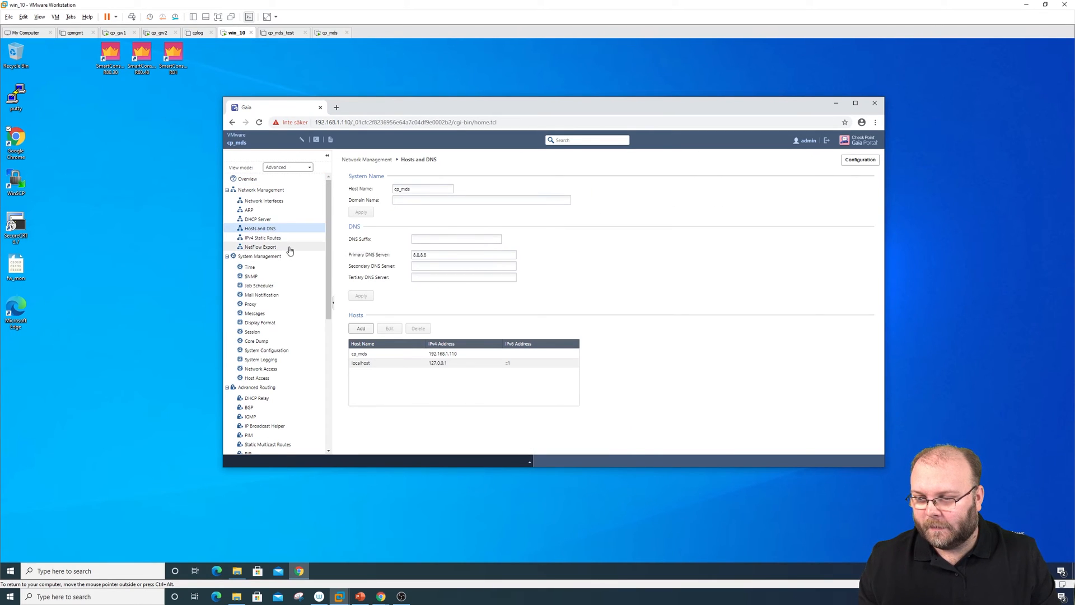
{"action": "left_click", "coordinate": [274, 201]}
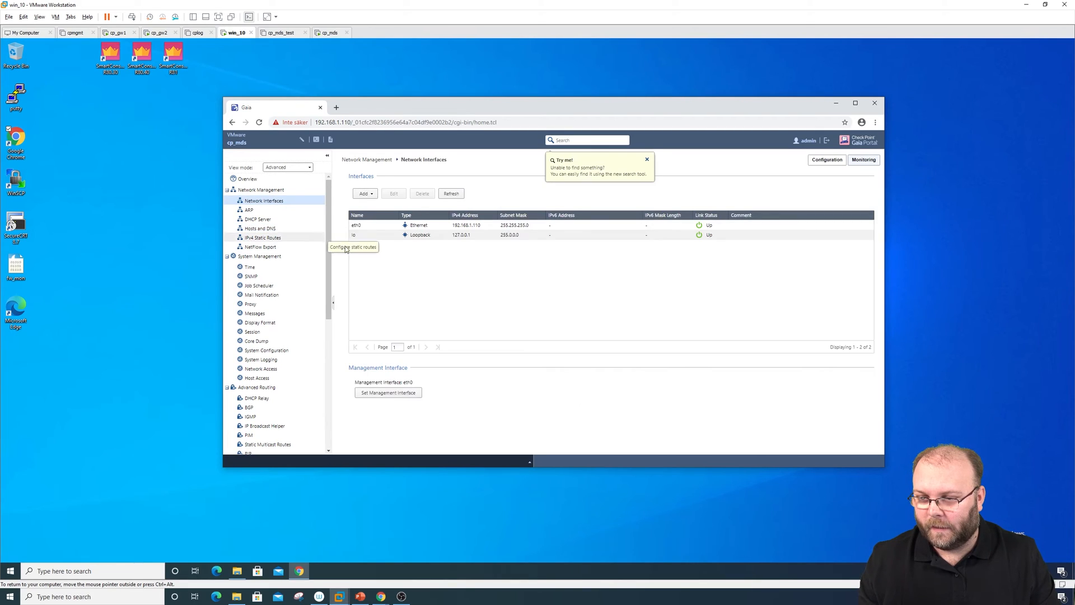
{"action": "left_click", "coordinate": [275, 271]}
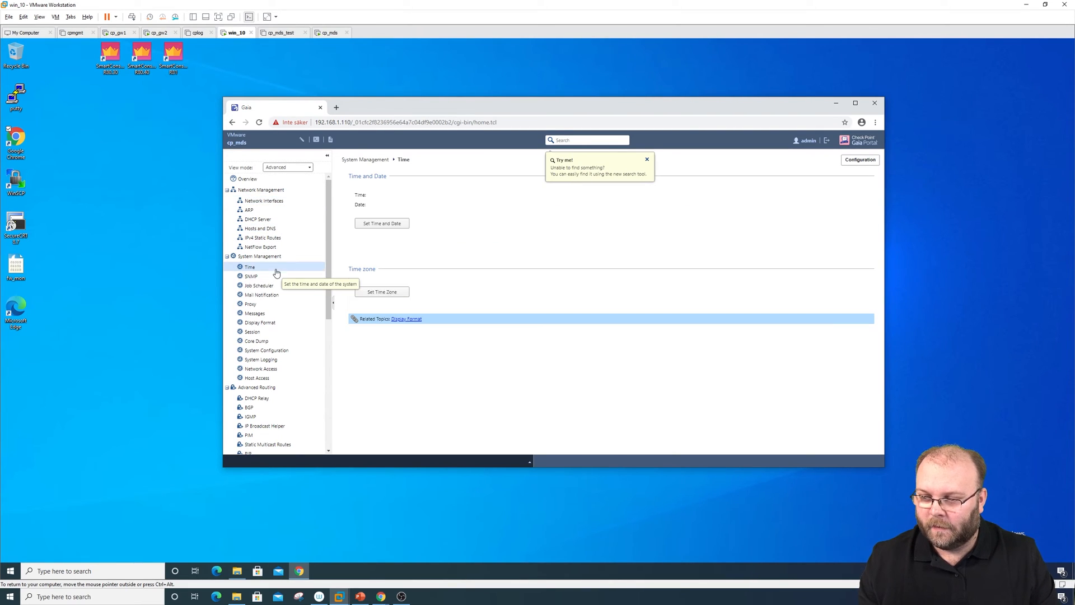
{"action": "left_click", "coordinate": [646, 161]}
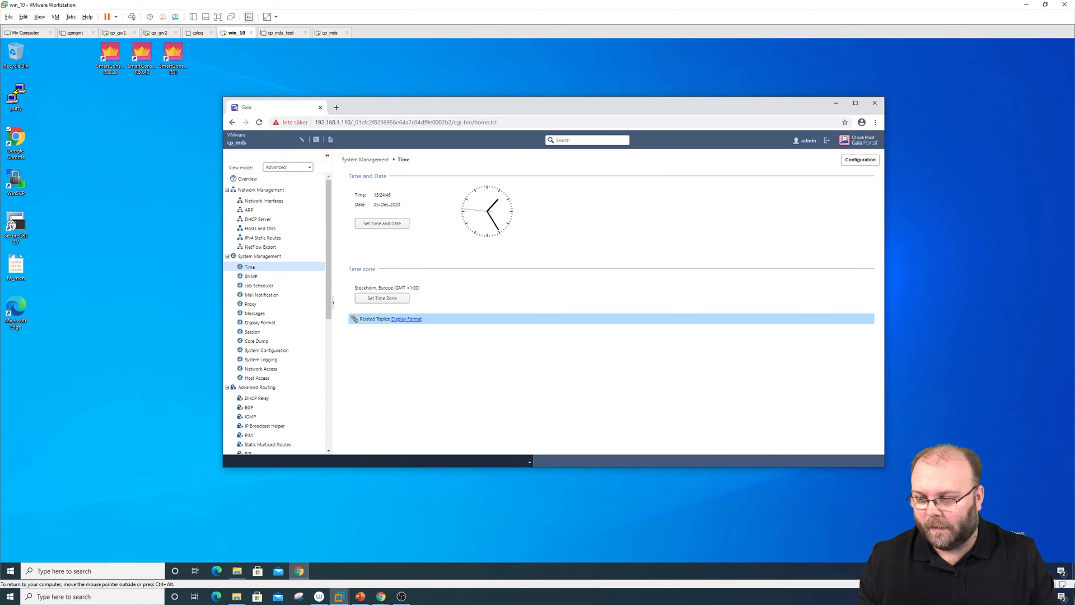
{"action": "scroll", "coordinate": [328, 419], "scroll_direction": "down", "scroll_amount": 5}
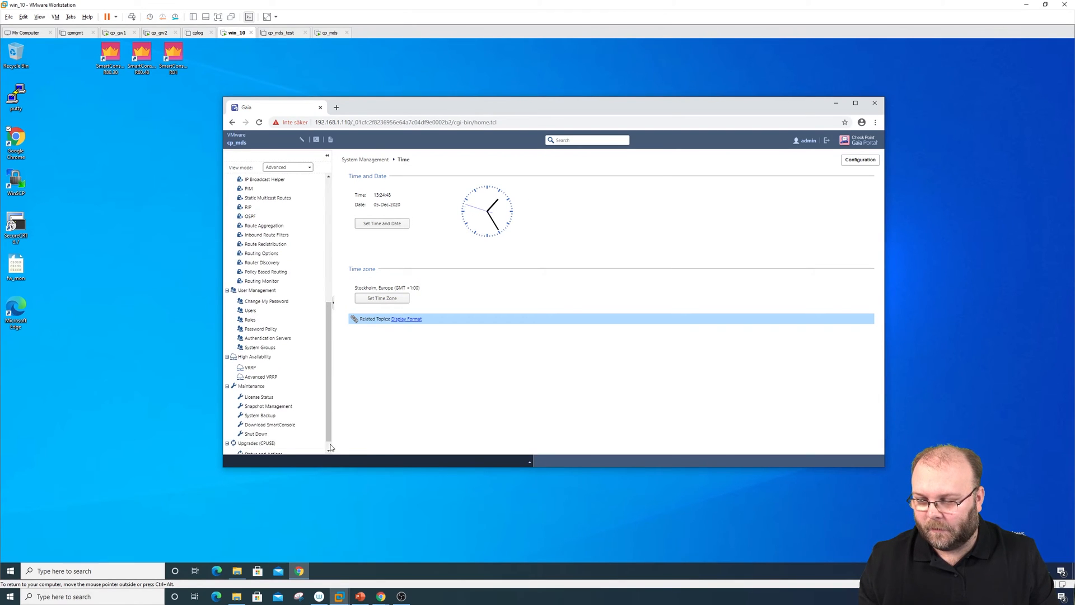
{"action": "left_click", "coordinate": [294, 445]}
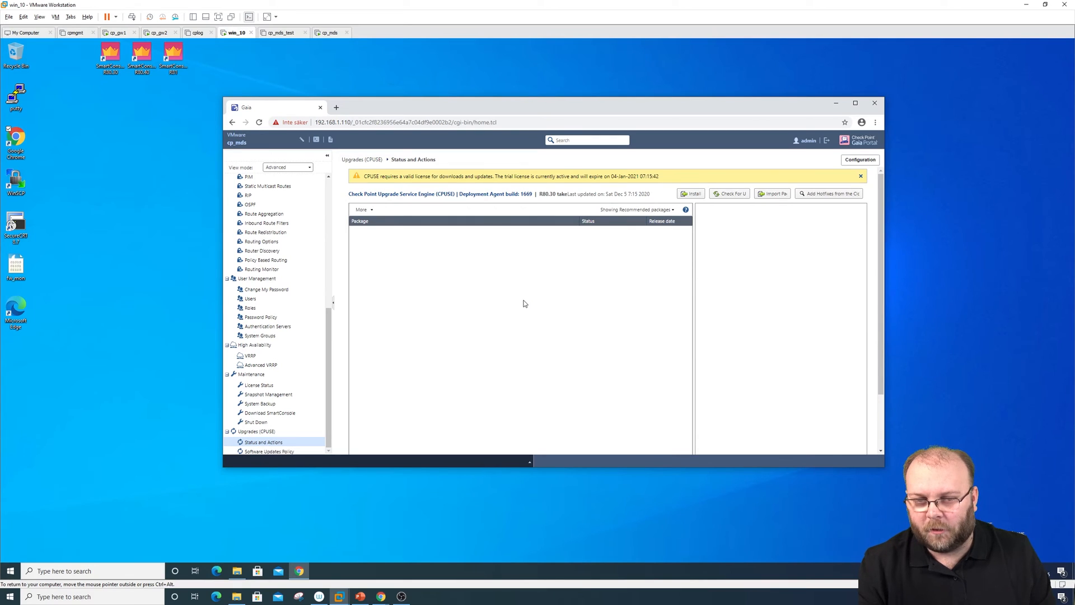
List all packages and install the DeploymentAgent .tgz offline package, upgrading the agent to build 1976
{"action": "left_click", "coordinate": [616, 210]}
{"action": "left_click", "coordinate": [628, 246]}
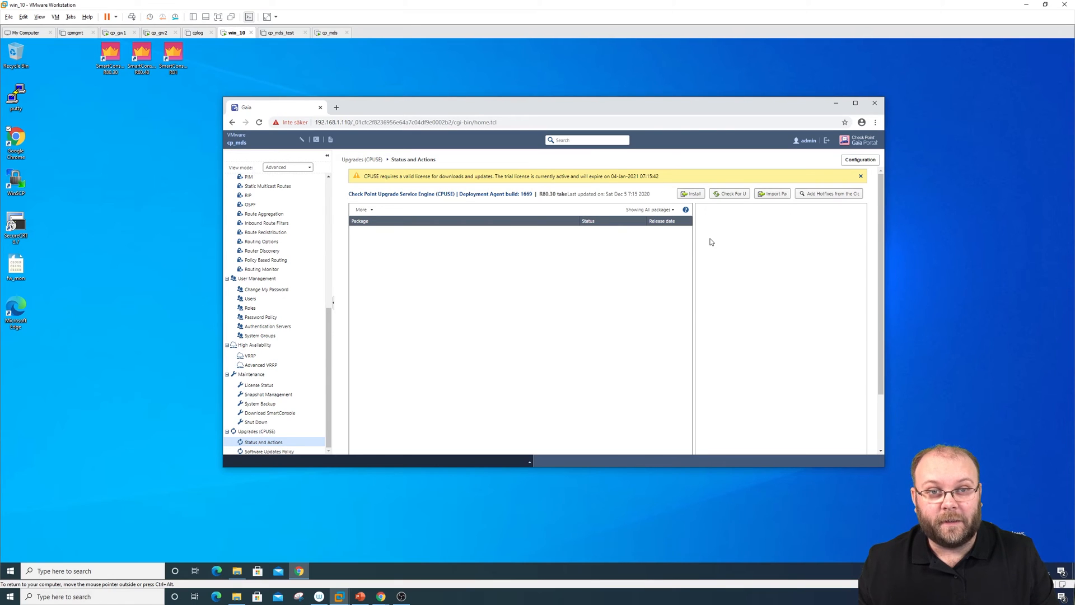
{"action": "left_click", "coordinate": [690, 196]}
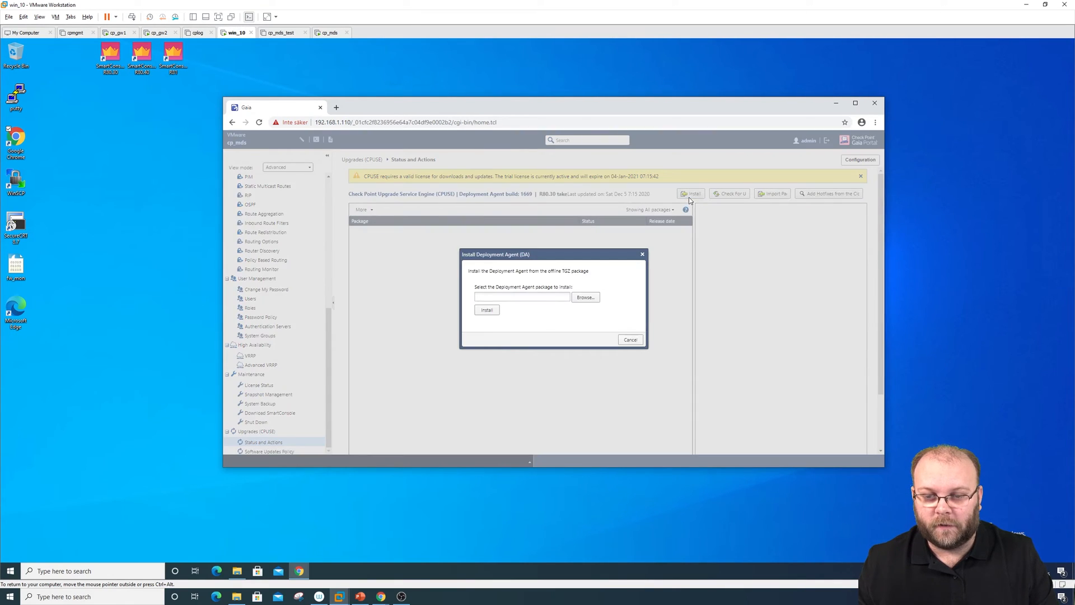
{"action": "left_click", "coordinate": [586, 297]}
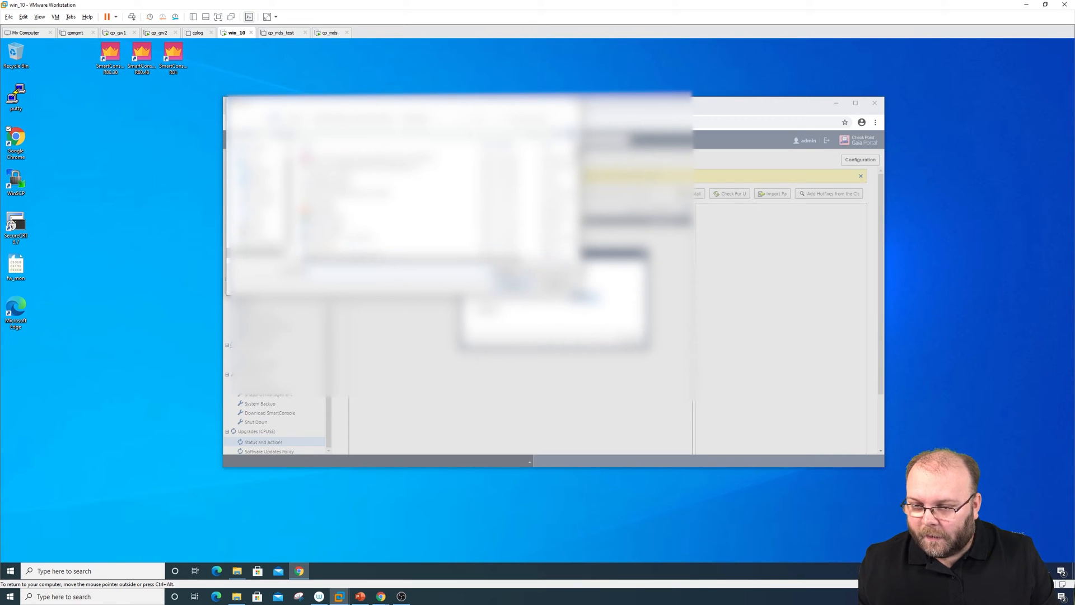
{"action": "left_click_drag", "start_coordinate": [581, 295], "coordinate": [662, 366]}
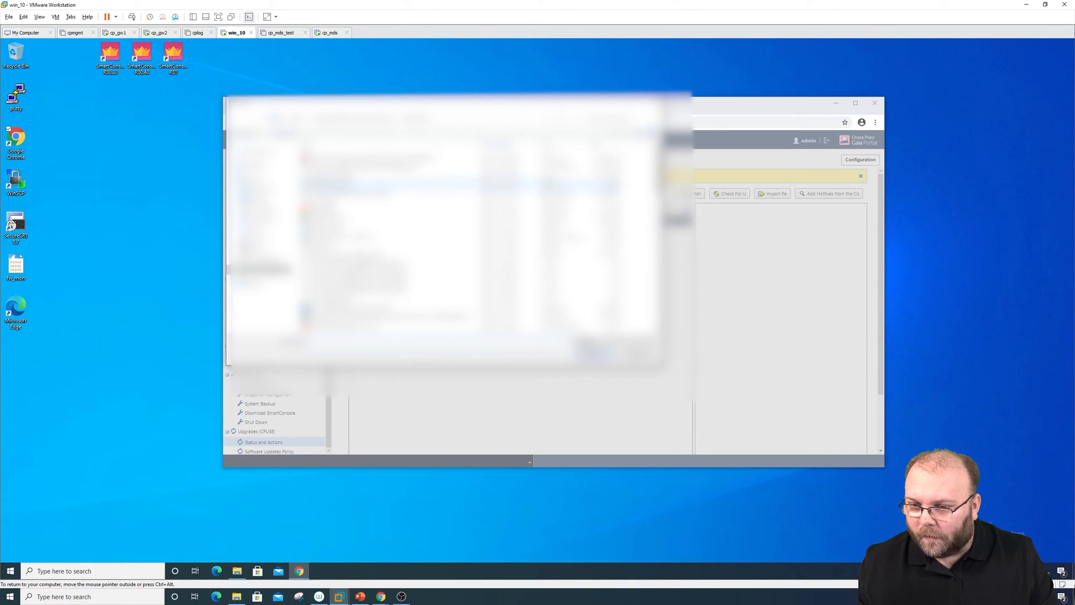
{"action": "scroll", "coordinate": [422, 223], "scroll_direction": "down", "scroll_amount": 2}
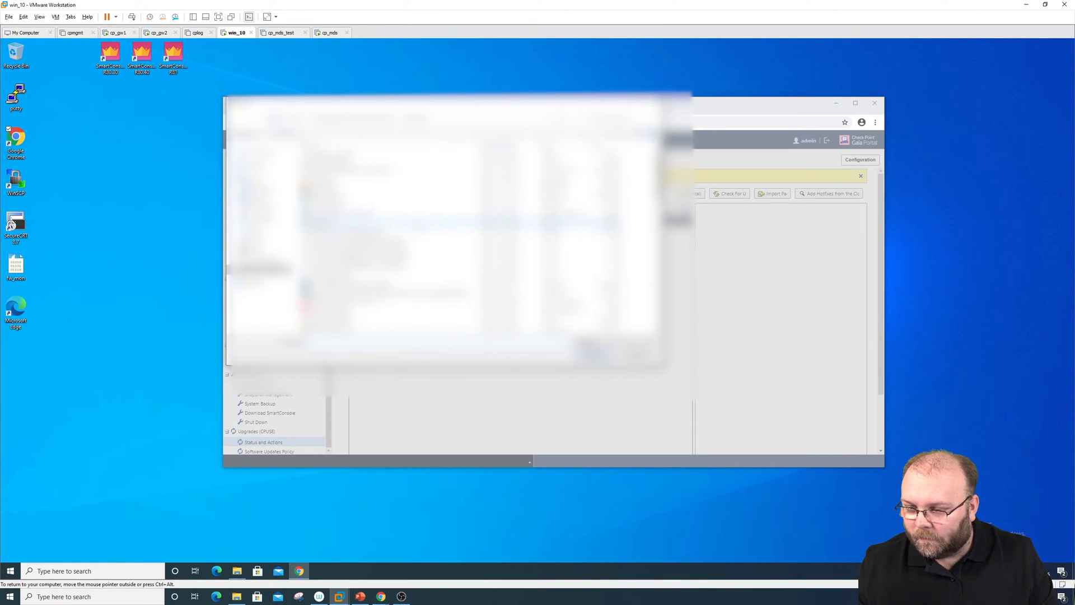
{"action": "scroll", "coordinate": [421, 223], "scroll_direction": "down", "scroll_amount": 1}
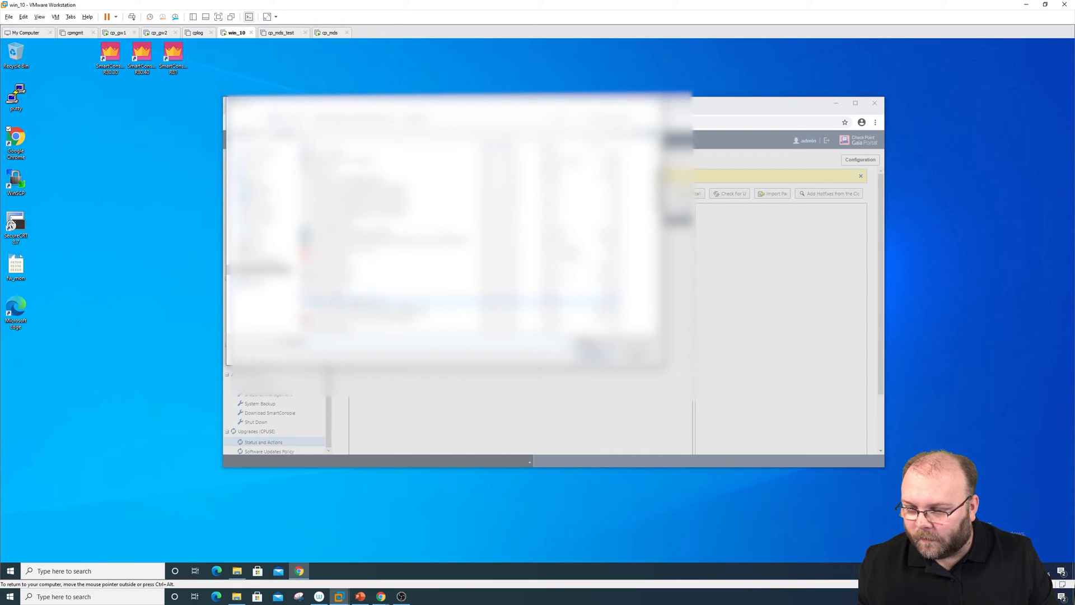
{"action": "left_click", "coordinate": [400, 303]}
{"action": "left_click", "coordinate": [595, 354]}
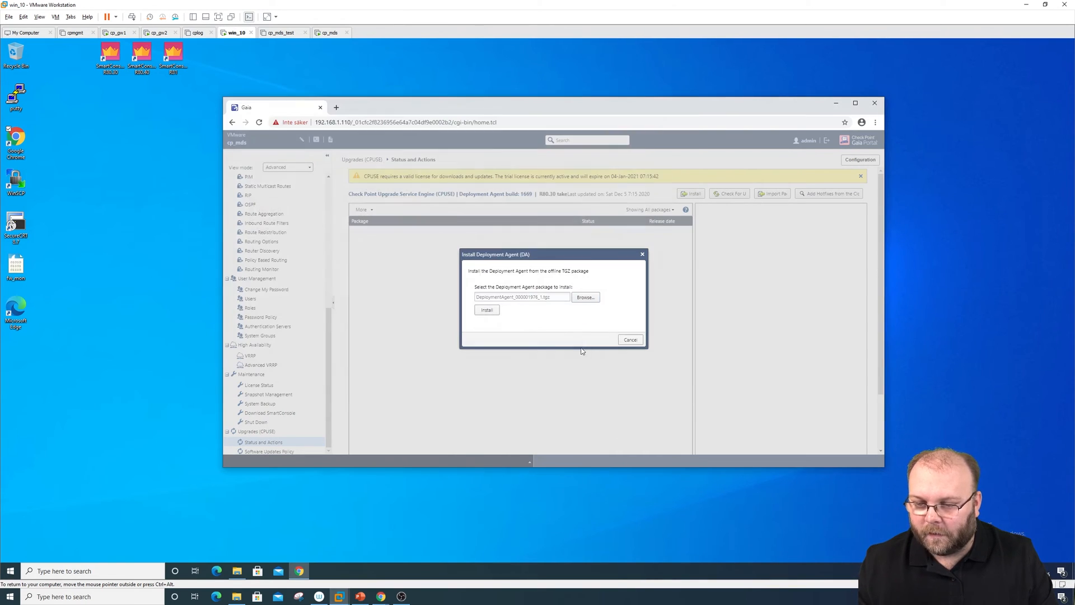
{"action": "left_click", "coordinate": [489, 311]}
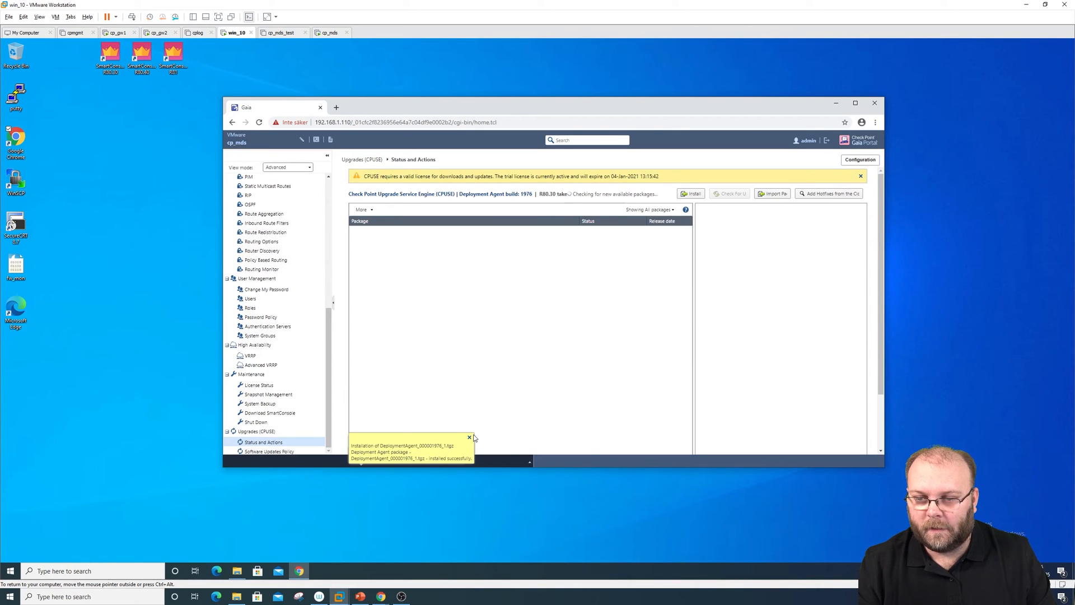
{"action": "left_click", "coordinate": [469, 439]}
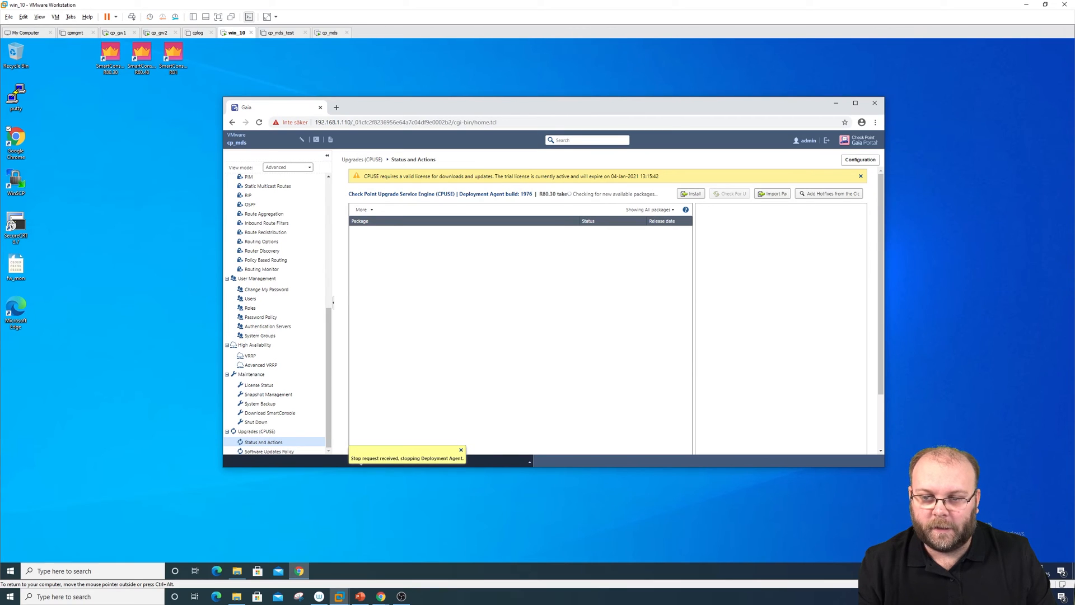
Start a package import and browse for the file in the Import Package dialog
{"action": "double_click", "coordinate": [526, 194]}
{"action": "left_click", "coordinate": [545, 199]}
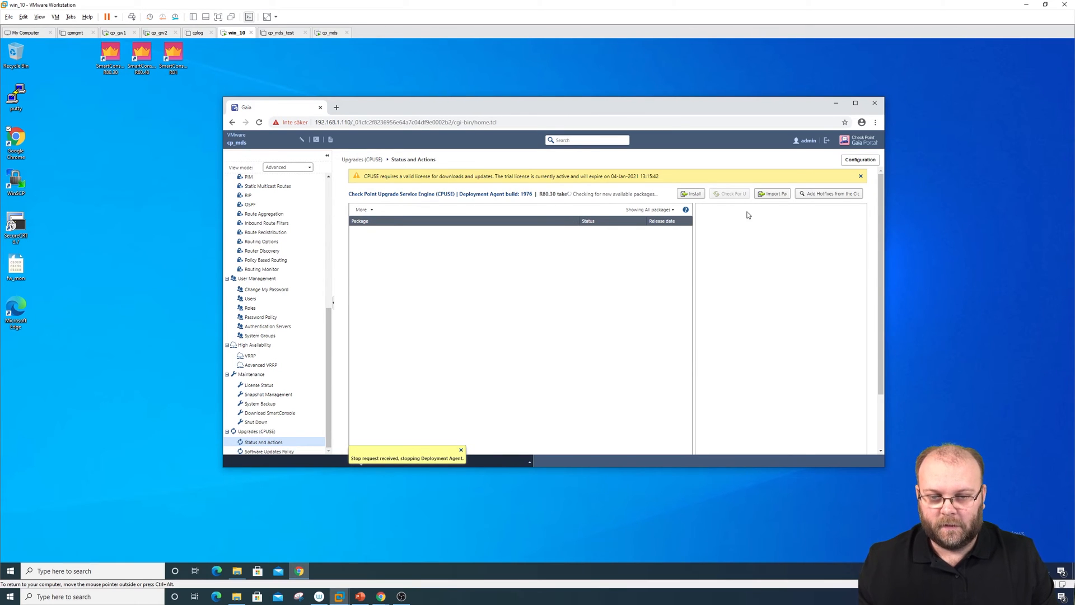
{"action": "left_click", "coordinate": [770, 195]}
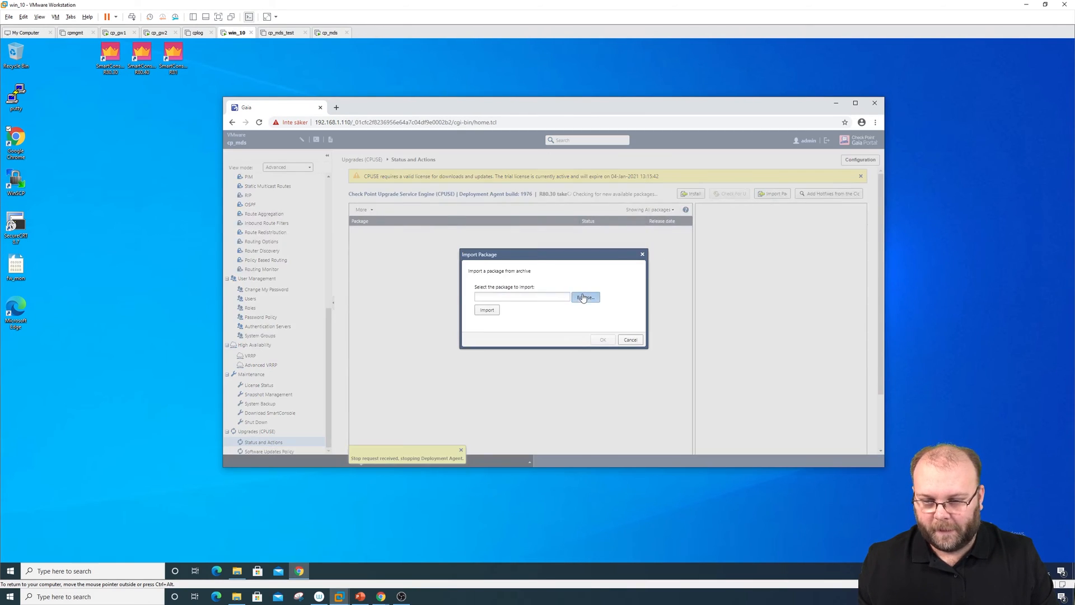
{"action": "left_click", "coordinate": [586, 295]}
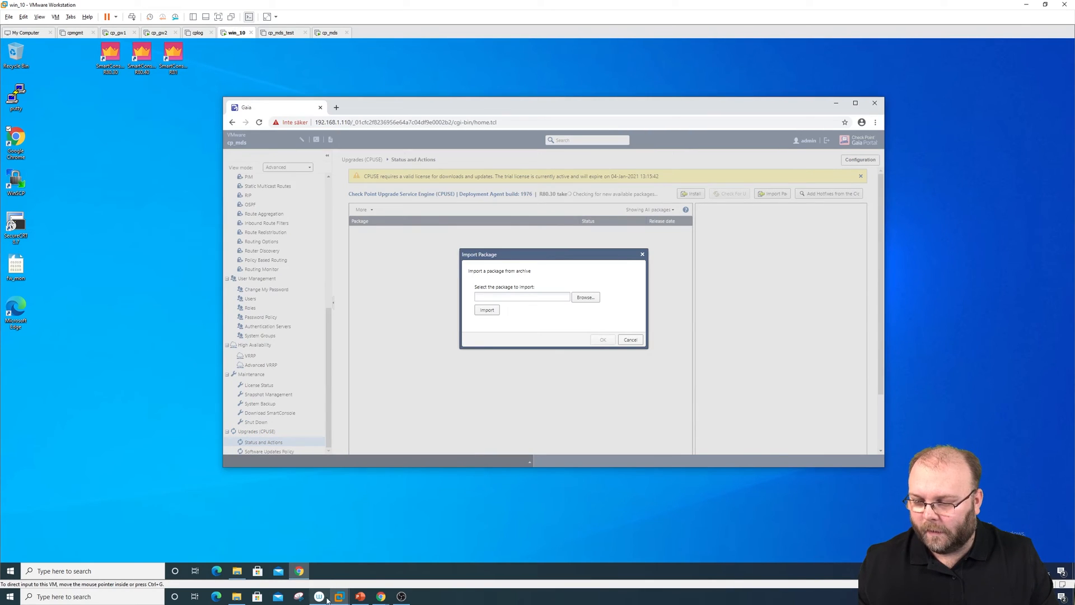
Search Support Center for 'r80.30 jumbo hot fix' and filter results to Downloads
{"action": "mouse_move", "coordinate": [381, 597]}
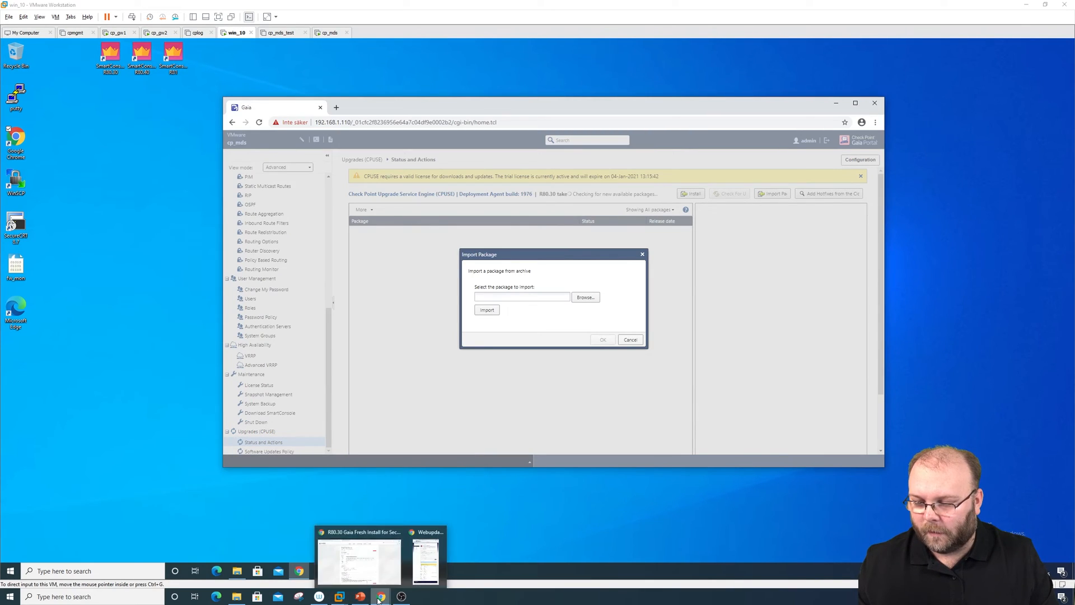
{"action": "left_click", "coordinate": [379, 558]}
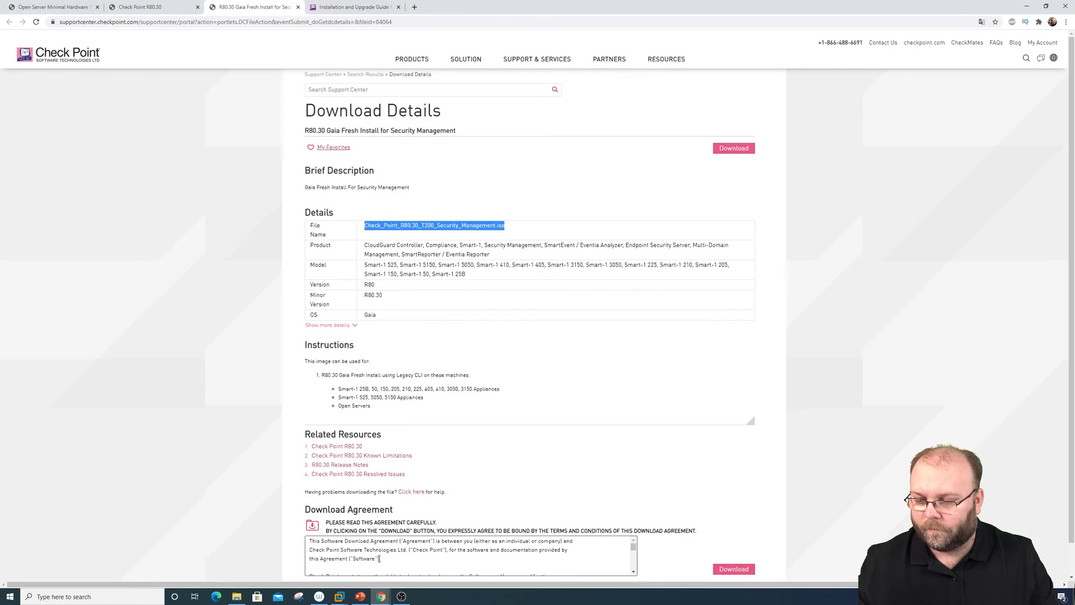
{"action": "left_click", "coordinate": [346, 90]}
{"action": "type", "text": "R80.30 "}
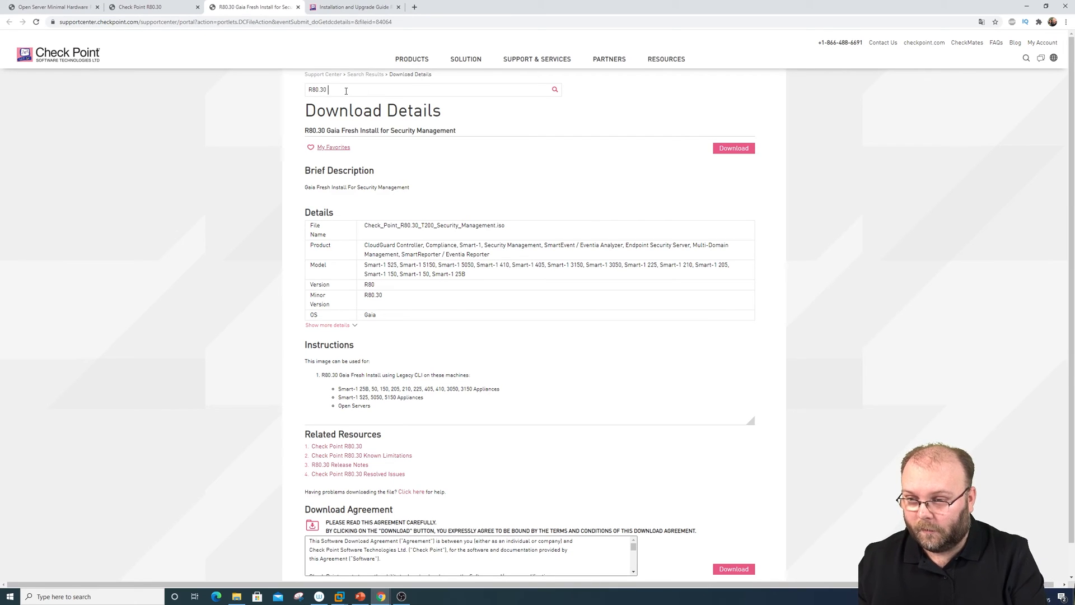
{"action": "type", "text": "jumbo hot"}
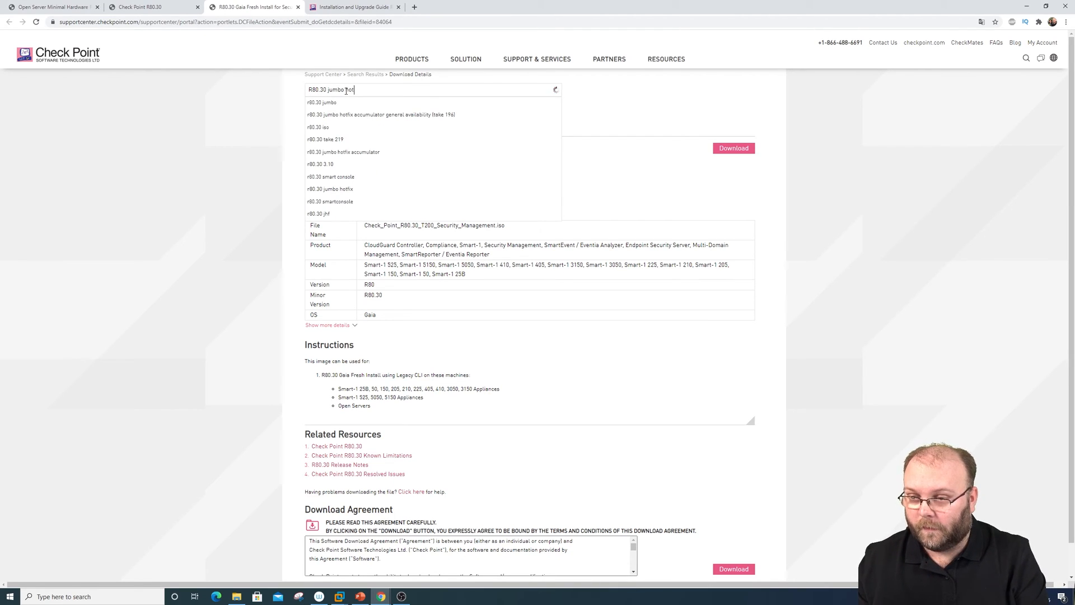
{"action": "key", "text": "Down"}
{"action": "key", "text": "Down"}
{"action": "key", "text": "Down"}
{"action": "key", "text": "Return"}
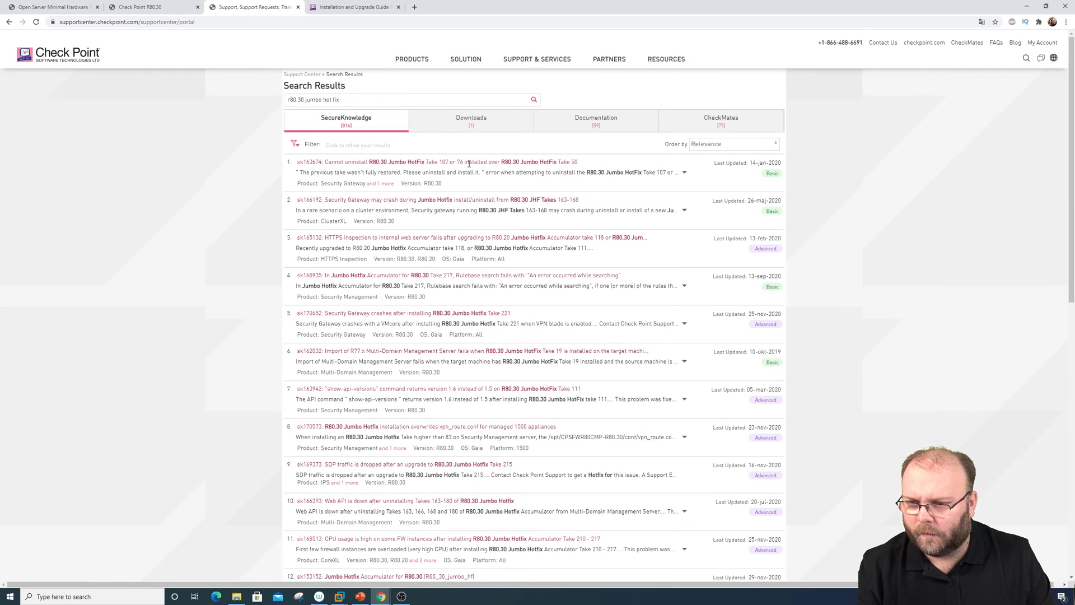
{"action": "left_click", "coordinate": [479, 118]}
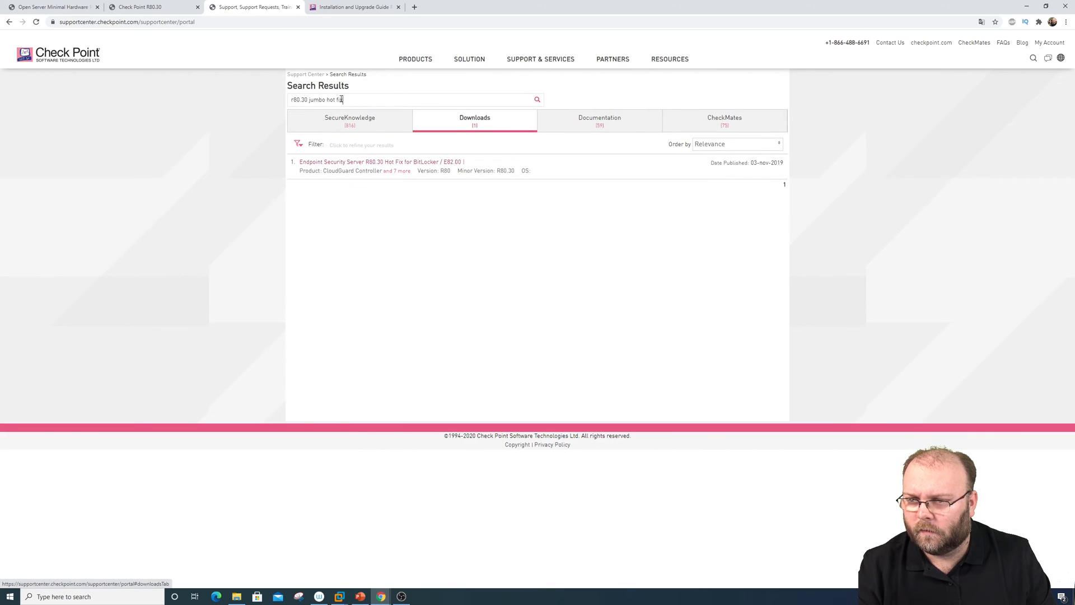
Narrow the search to 'r80.30 jumbo' and open the R80.30 Jumbo Hotfix Accumulator article sk153152
{"action": "mouse_move", "coordinate": [342, 99]}
{"action": "left_mouse_down"}
{"action": "mouse_move", "coordinate": [327, 100]}
{"action": "mouse_move", "coordinate": [340, 100]}
{"action": "left_mouse_up"}
{"action": "key", "text": "BackSpace"}
{"action": "key", "text": "BackSpace"}
{"action": "key", "text": "BackSpace"}
{"action": "key", "text": "BackSpace"}
{"action": "key", "text": "BackSpace"}
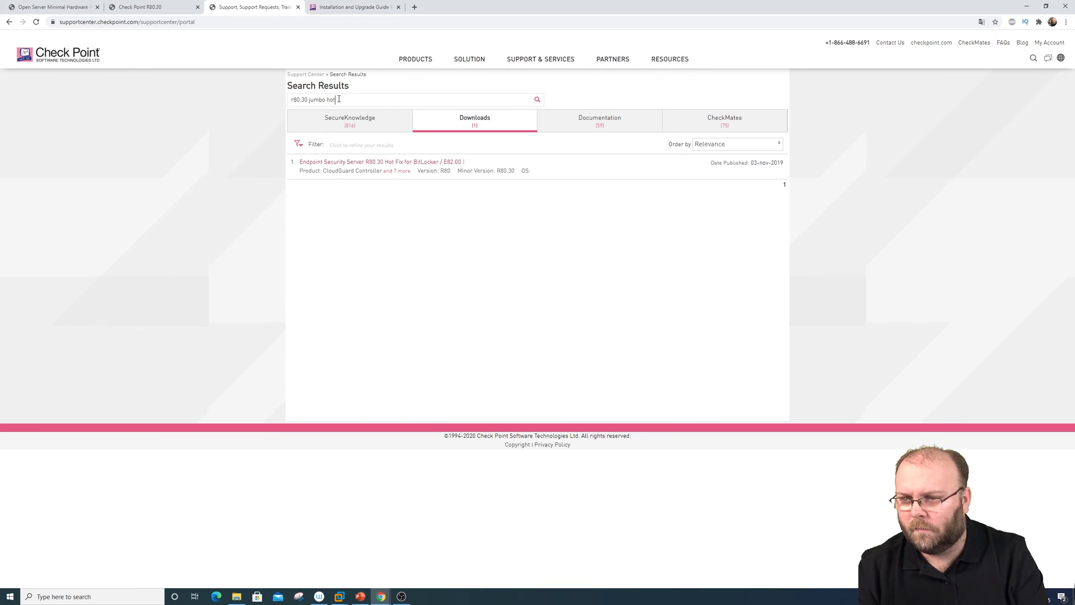
{"action": "key", "text": "Return"}
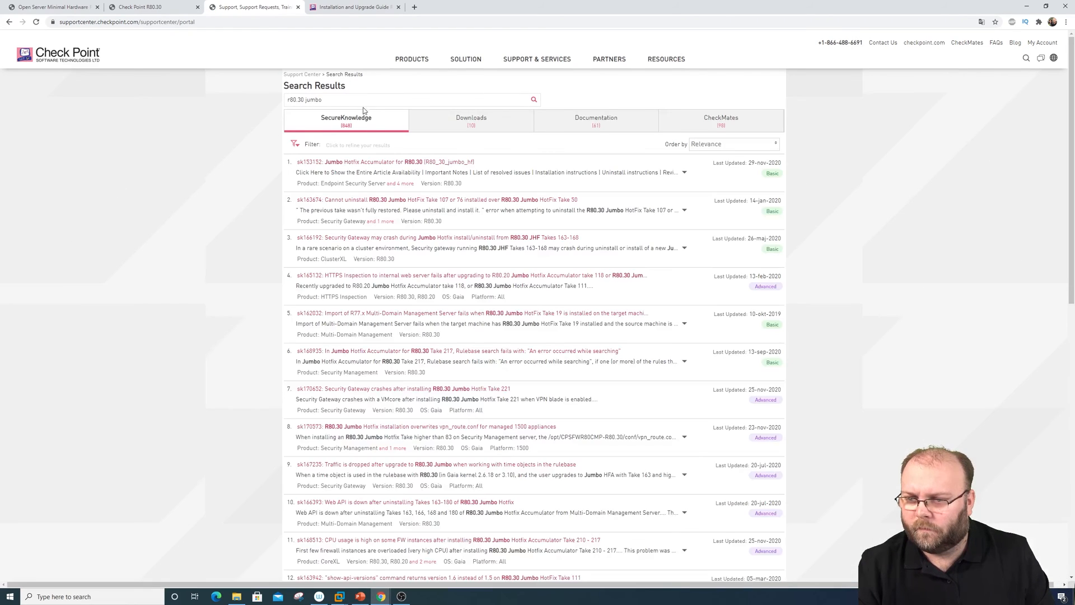
{"action": "left_click", "coordinate": [417, 162]}
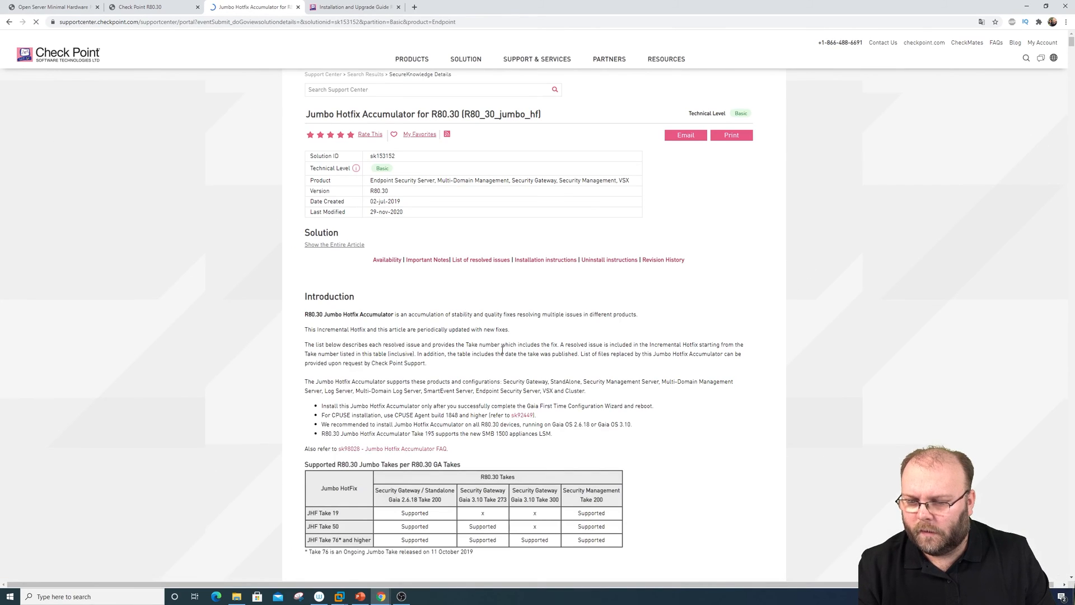
Download the Take 219 Security Management TGZ hotfix package and save it to Downloads
{"action": "scroll", "coordinate": [504, 351], "scroll_direction": "down", "scroll_amount": 5}
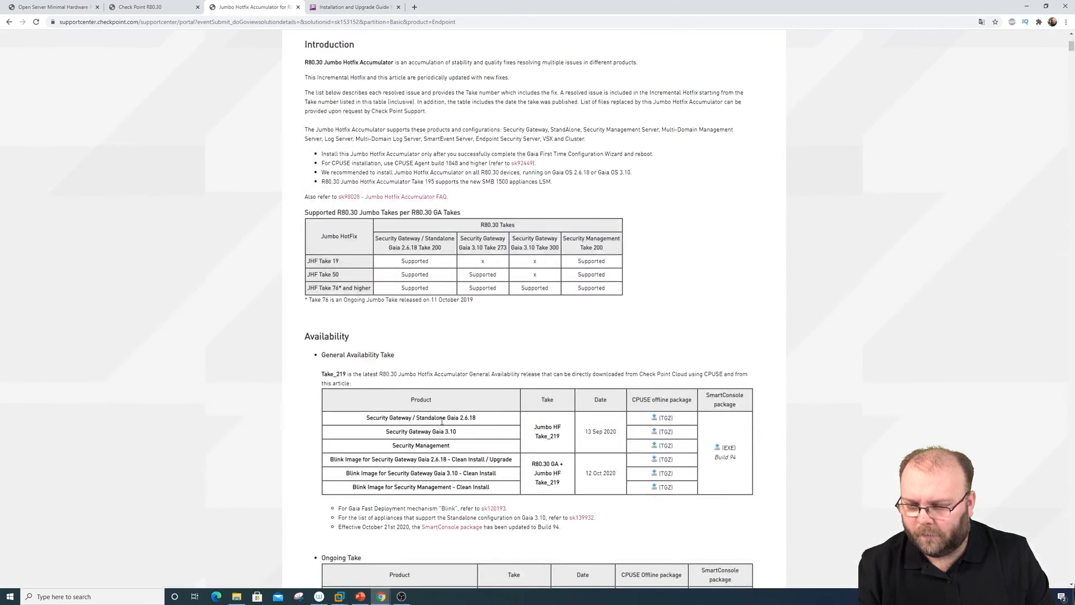
{"action": "left_click_drag", "start_coordinate": [633, 399], "coordinate": [694, 402]}
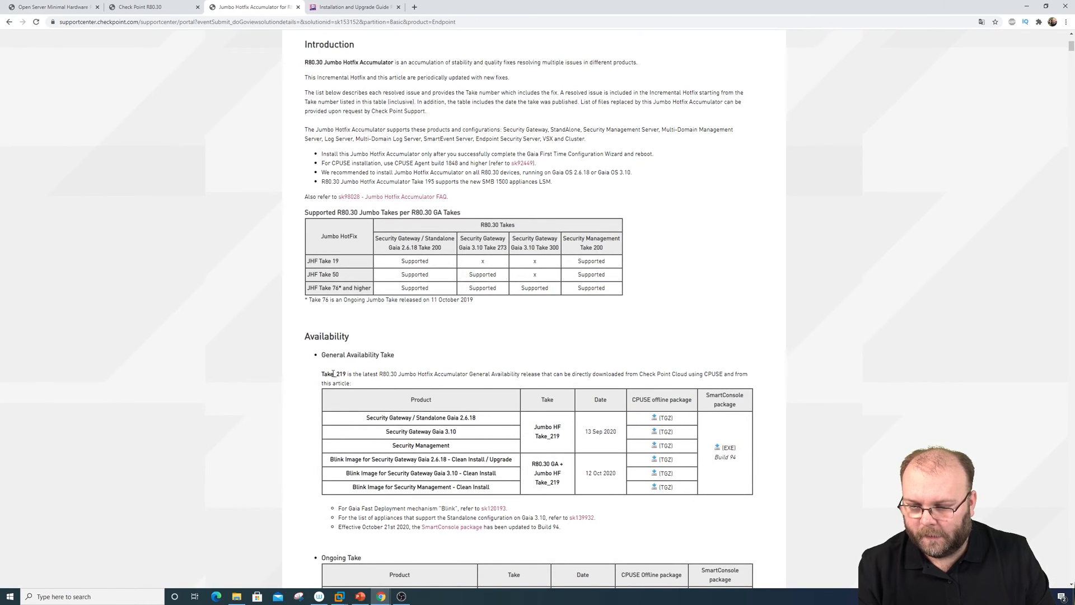
{"action": "left_click_drag", "start_coordinate": [336, 373], "coordinate": [354, 374]}
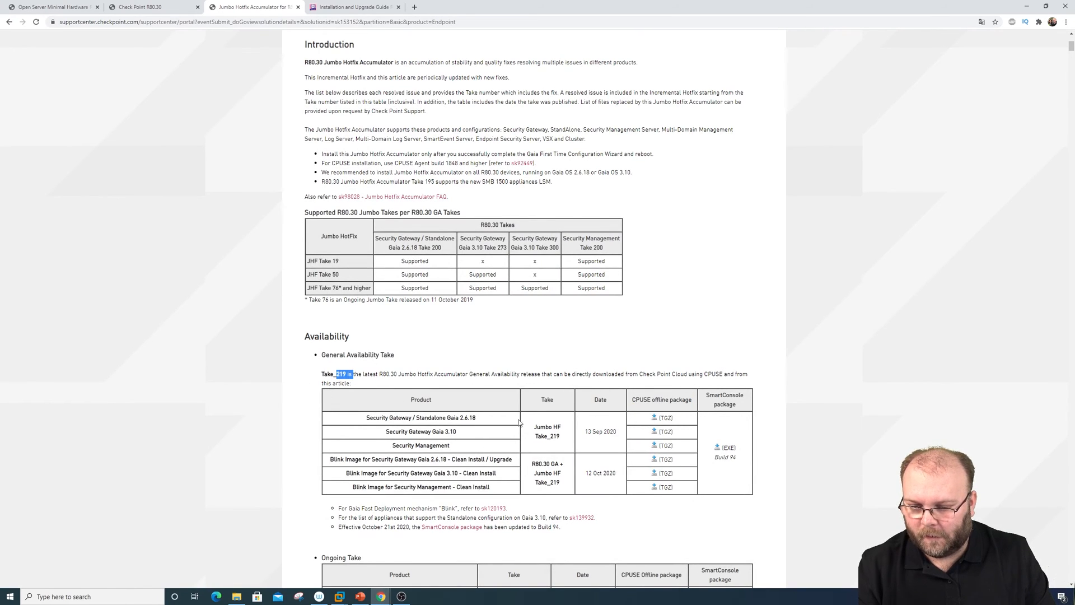
{"action": "left_click", "coordinate": [652, 447]}
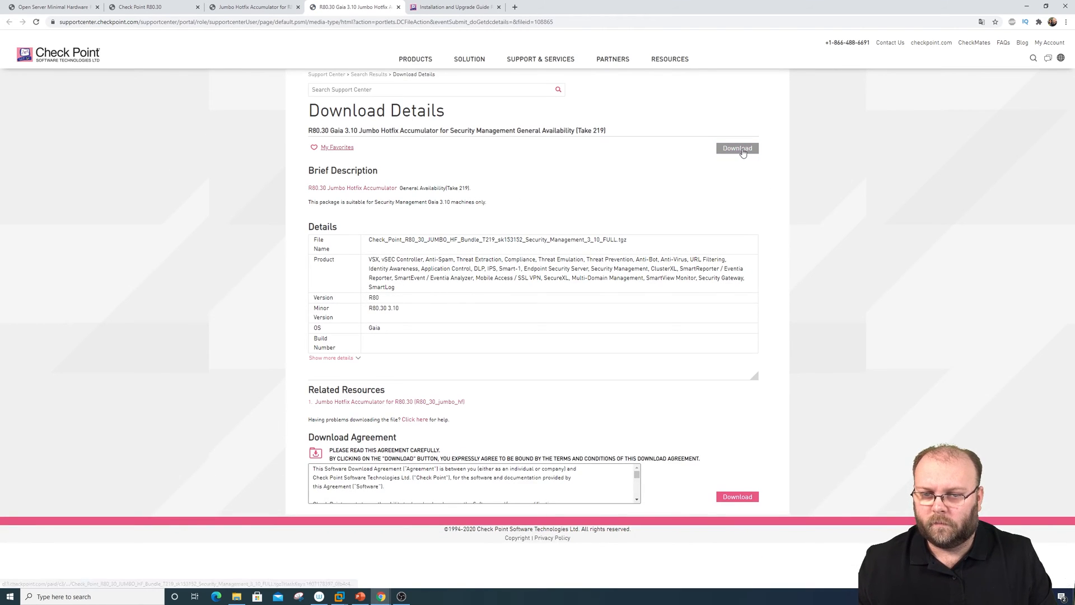
{"action": "left_click", "coordinate": [738, 148]}
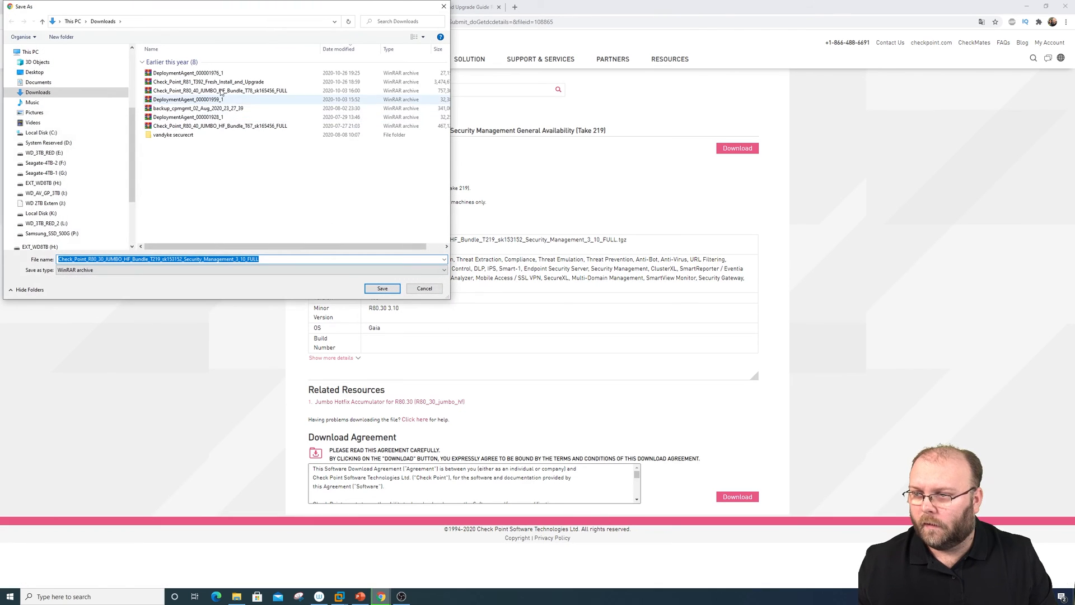
{"action": "left_click", "coordinate": [382, 288]}
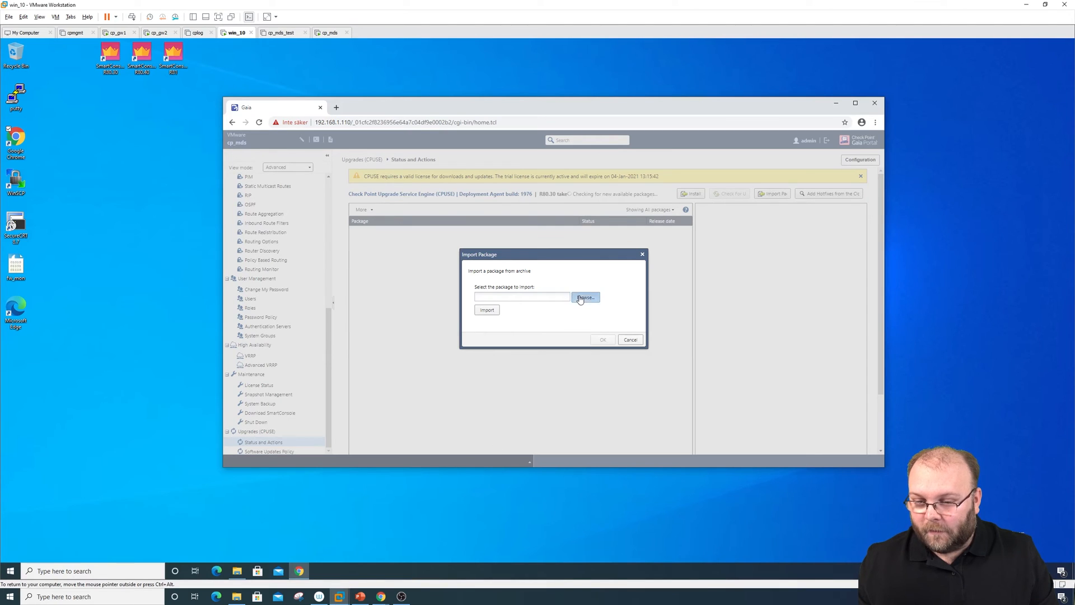
Select the downloaded JUMBO_HF_Bundle archive and import it into Gaia Portal's CPUSE
{"action": "left_click", "coordinate": [580, 298]}
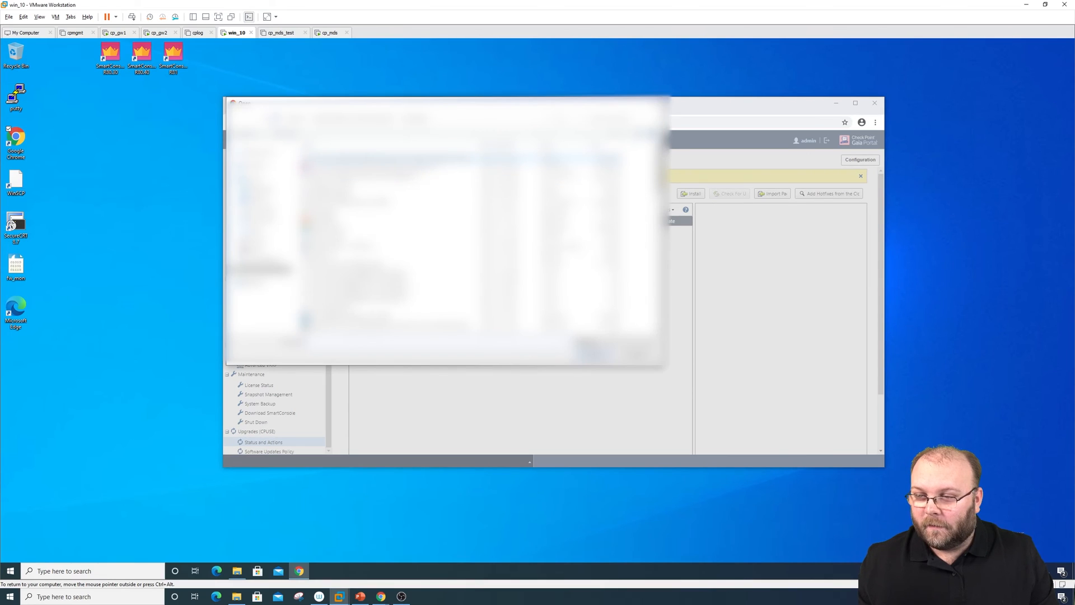
{"action": "left_click", "coordinate": [414, 159]}
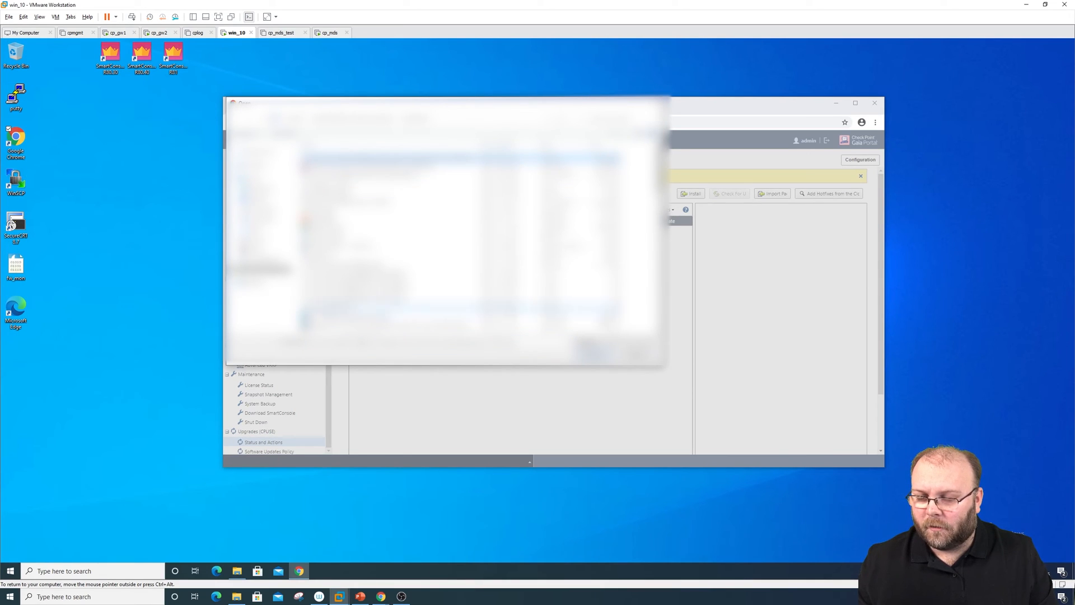
{"action": "left_click", "coordinate": [595, 354]}
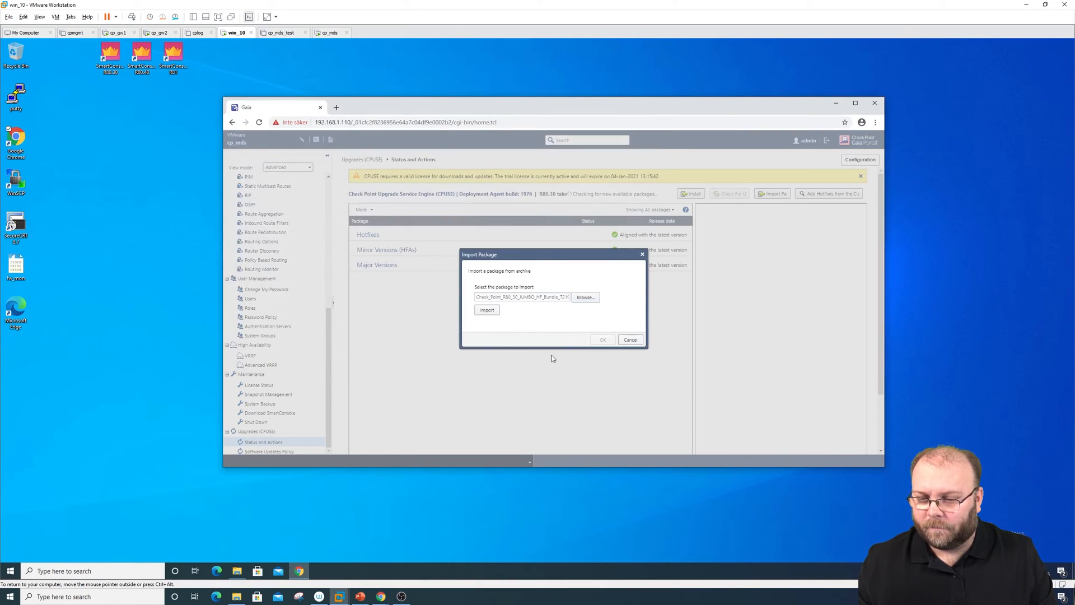
{"action": "left_click", "coordinate": [491, 311]}
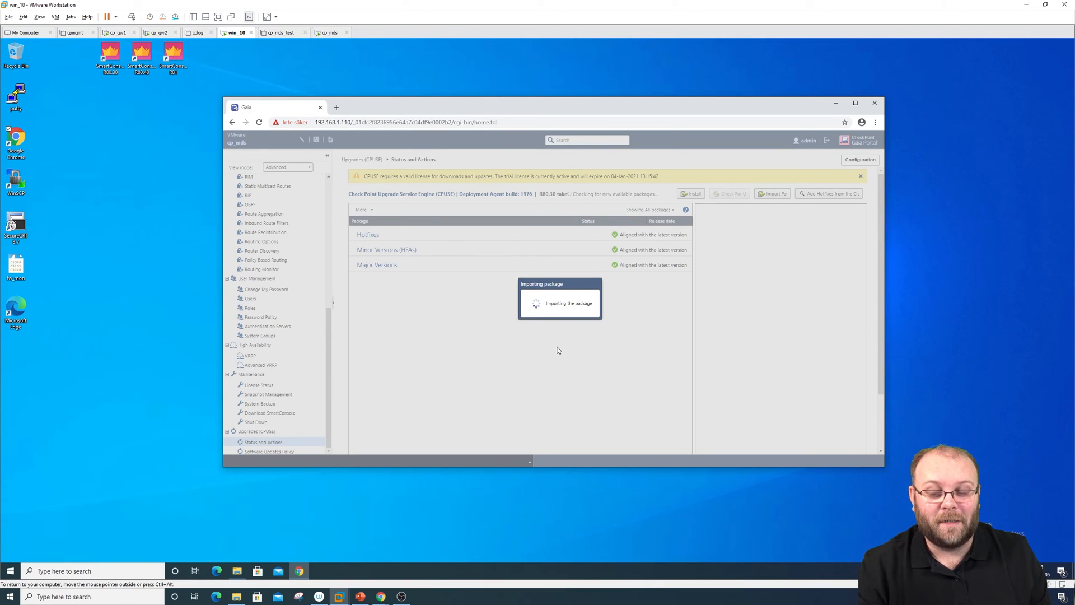
{"action": "right_click", "coordinate": [547, 595]}
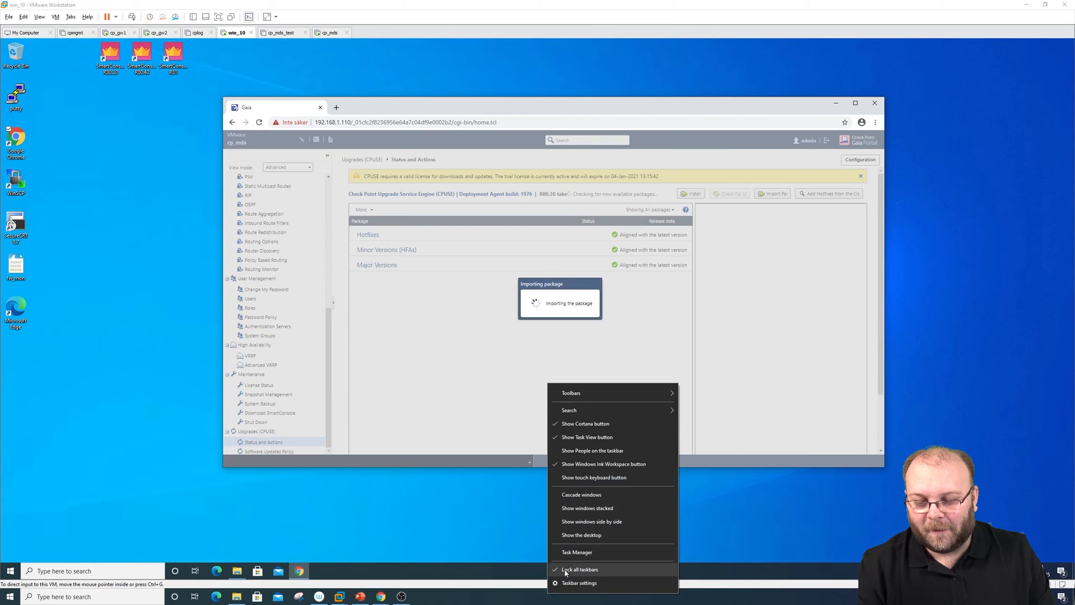
{"action": "left_click", "coordinate": [577, 552]}
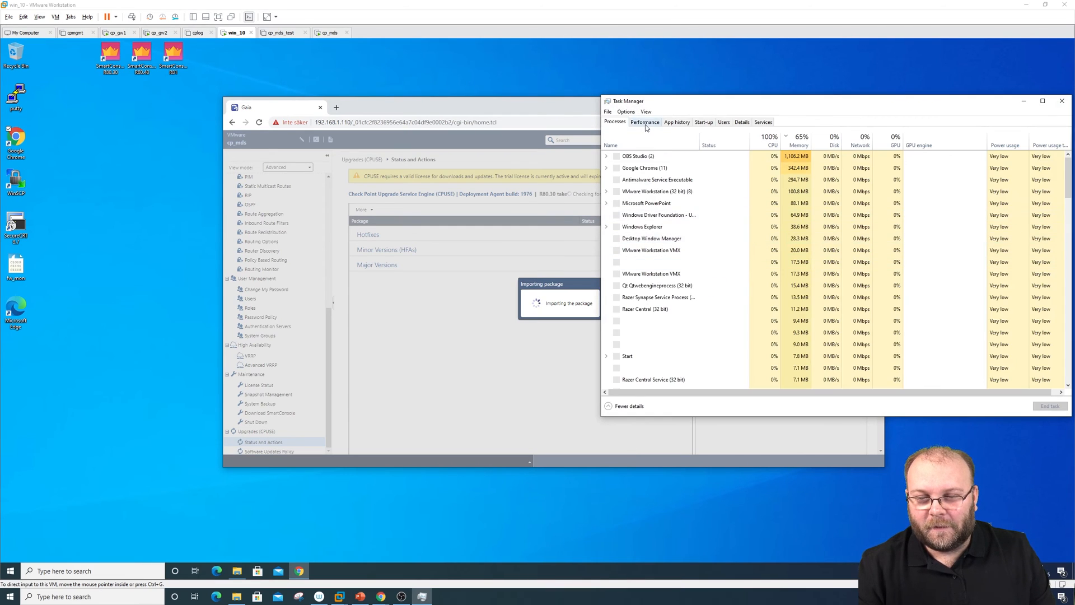
{"action": "left_click", "coordinate": [645, 122]}
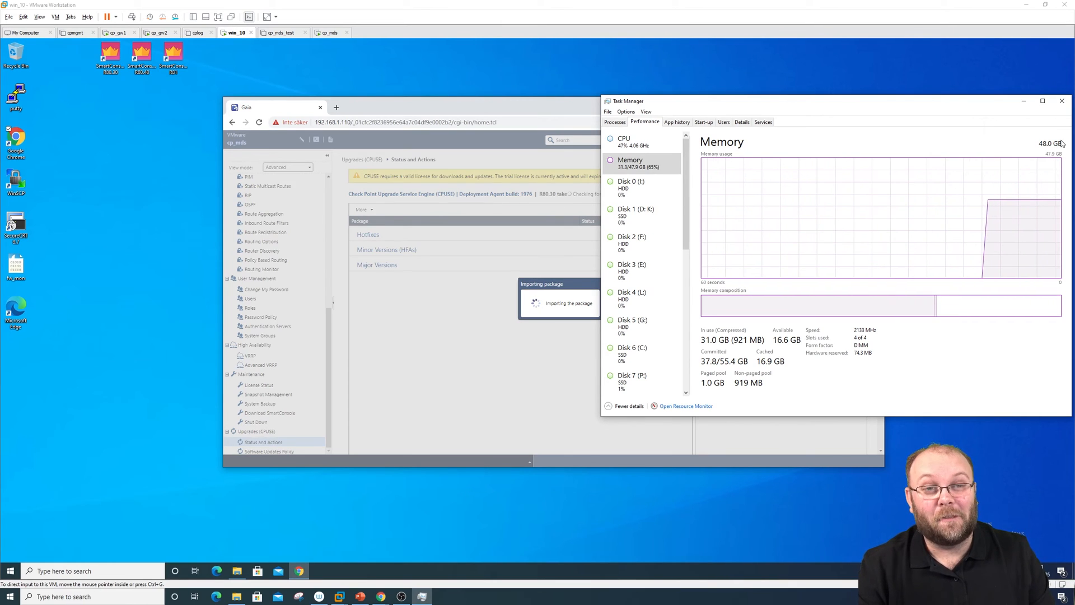
{"action": "left_click", "coordinate": [1062, 101]}
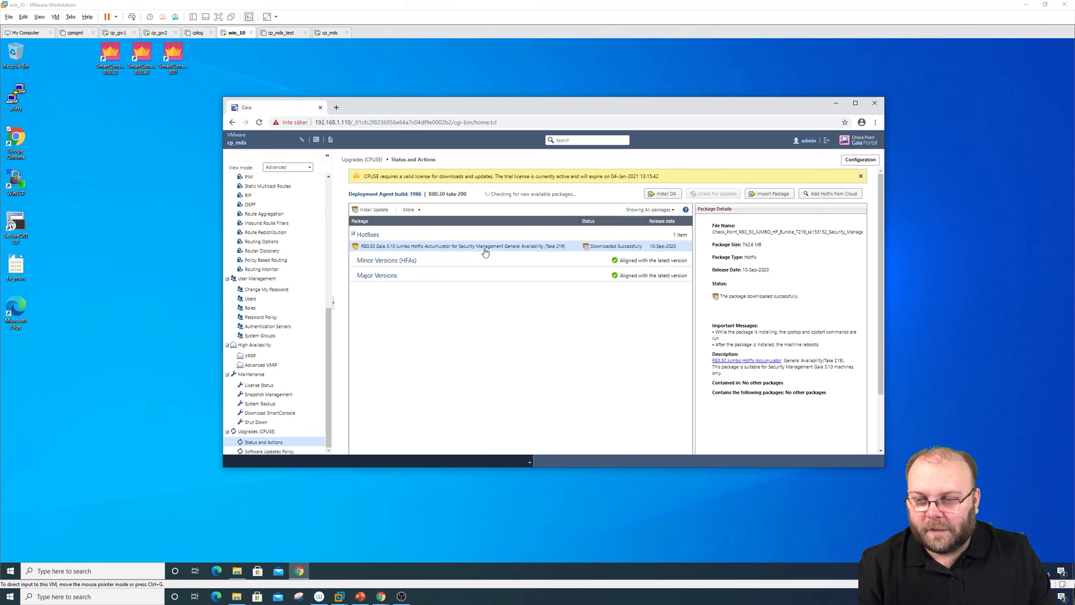
Show all packages, run Verify on the Take 219 hotfix, and dismiss the 'installation allowed' result
{"action": "left_click", "coordinate": [663, 210]}
{"action": "left_click", "coordinate": [642, 245]}
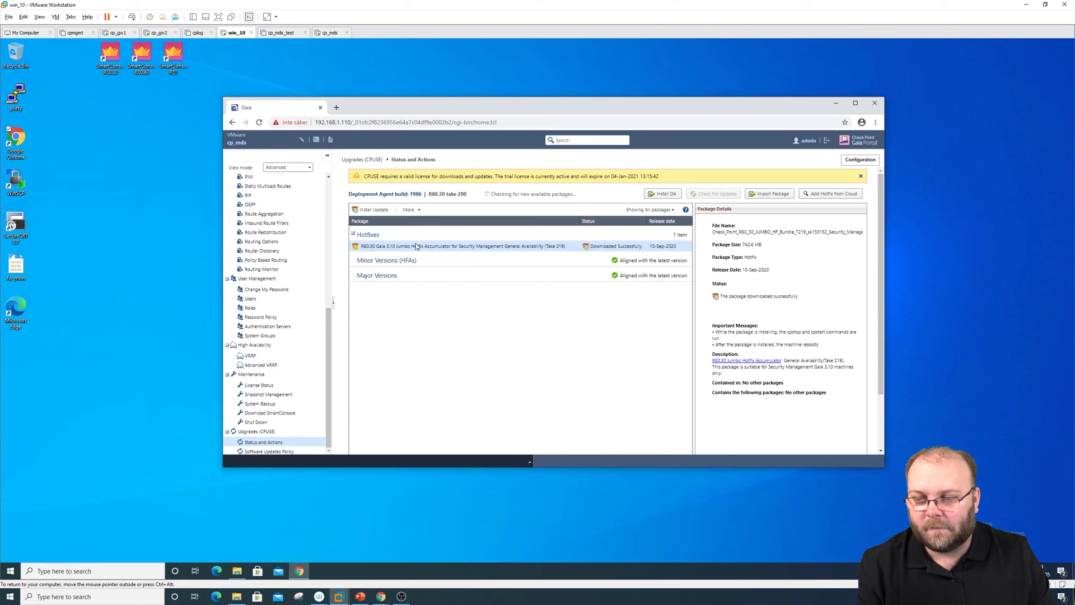
{"action": "scroll", "coordinate": [417, 249], "scroll_direction": "down", "scroll_amount": 1}
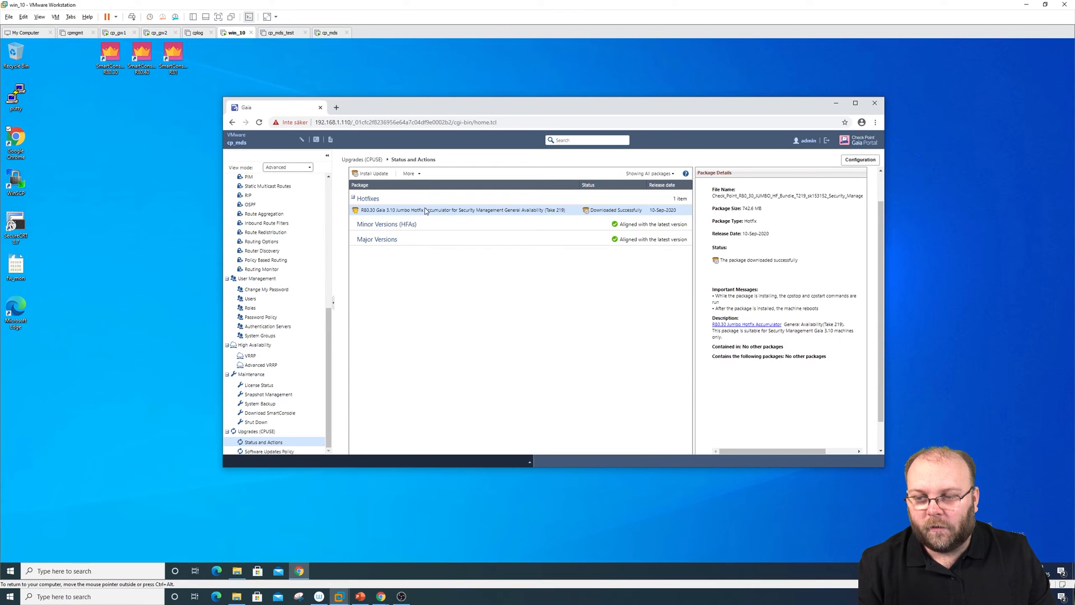
{"action": "scroll", "coordinate": [880, 193], "scroll_direction": "up", "scroll_amount": 1}
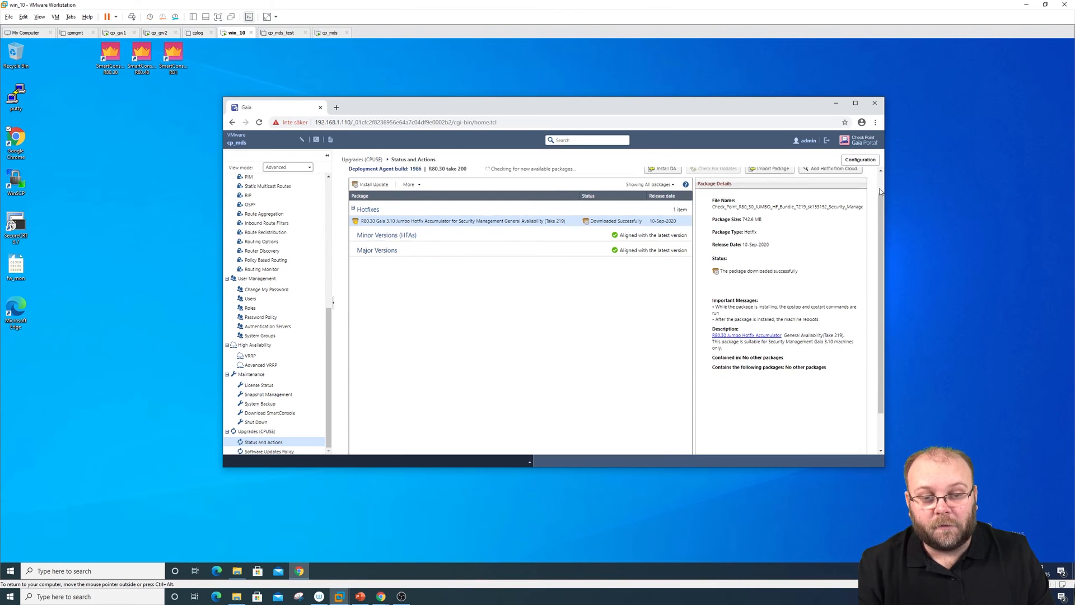
{"action": "left_click", "coordinate": [410, 210]}
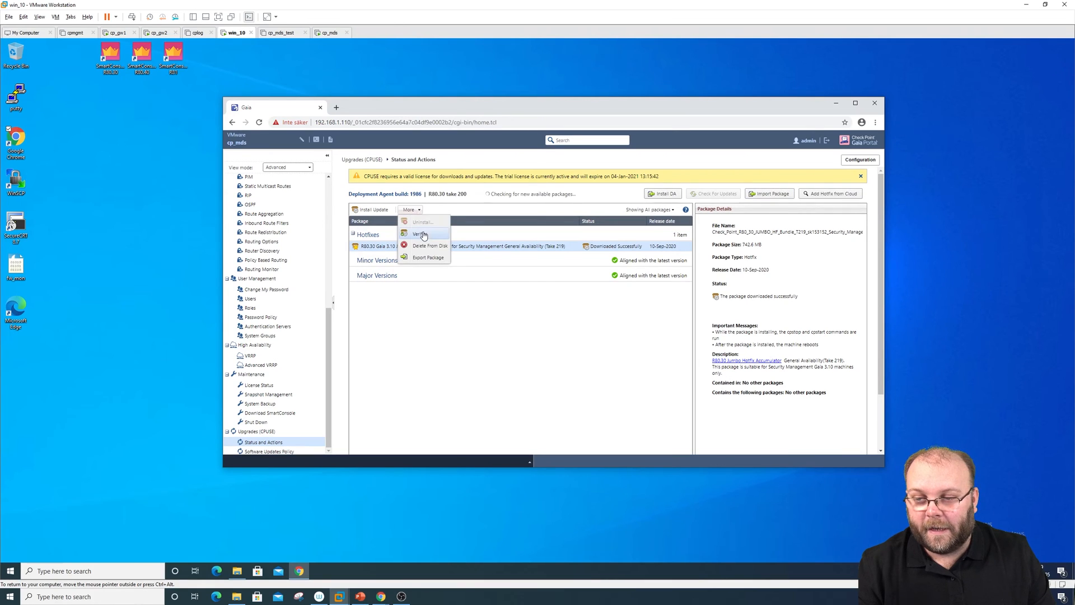
{"action": "left_click", "coordinate": [421, 234]}
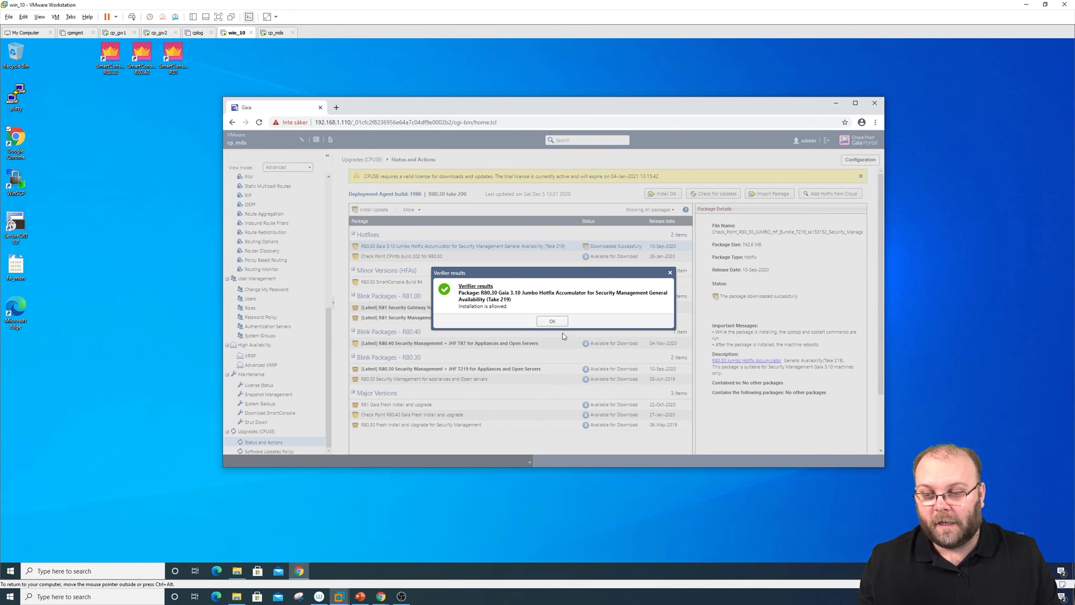
{"action": "left_click", "coordinate": [552, 321]}
{"action": "scroll", "coordinate": [547, 262], "scroll_direction": "down", "scroll_amount": 2}
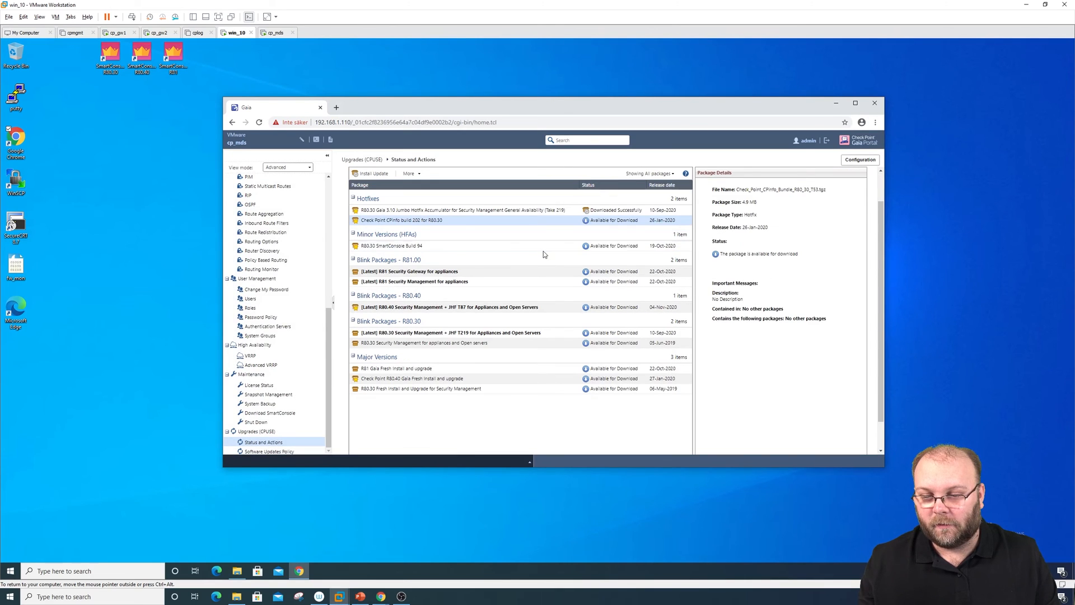
Install the Take 219 Jumbo Hotfix with Install Update, confirming the Package Install prompt
{"action": "left_click", "coordinate": [381, 175]}
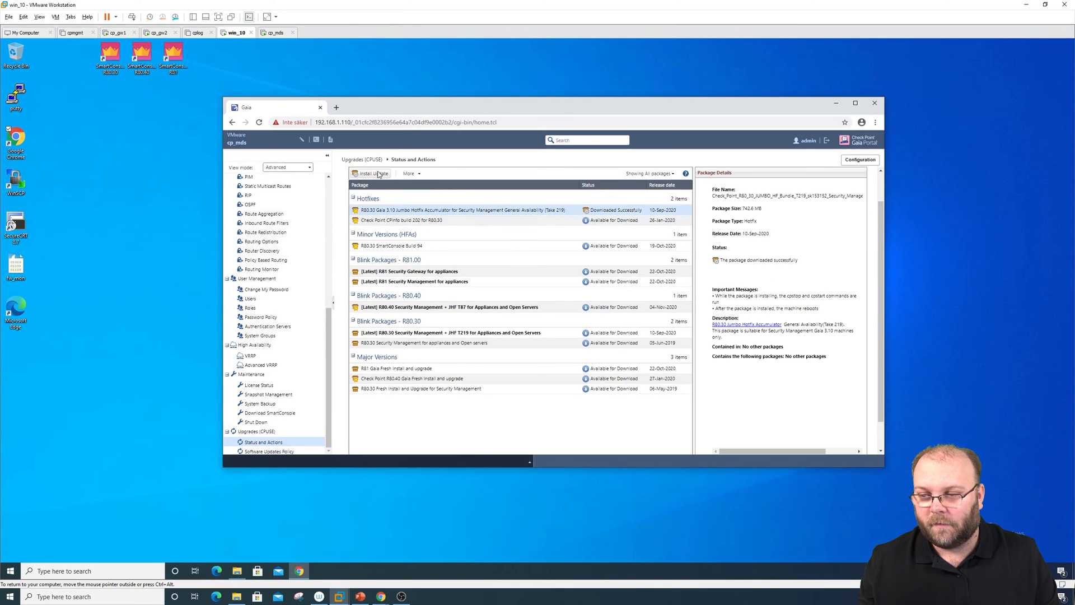
{"action": "left_click", "coordinate": [535, 324]}
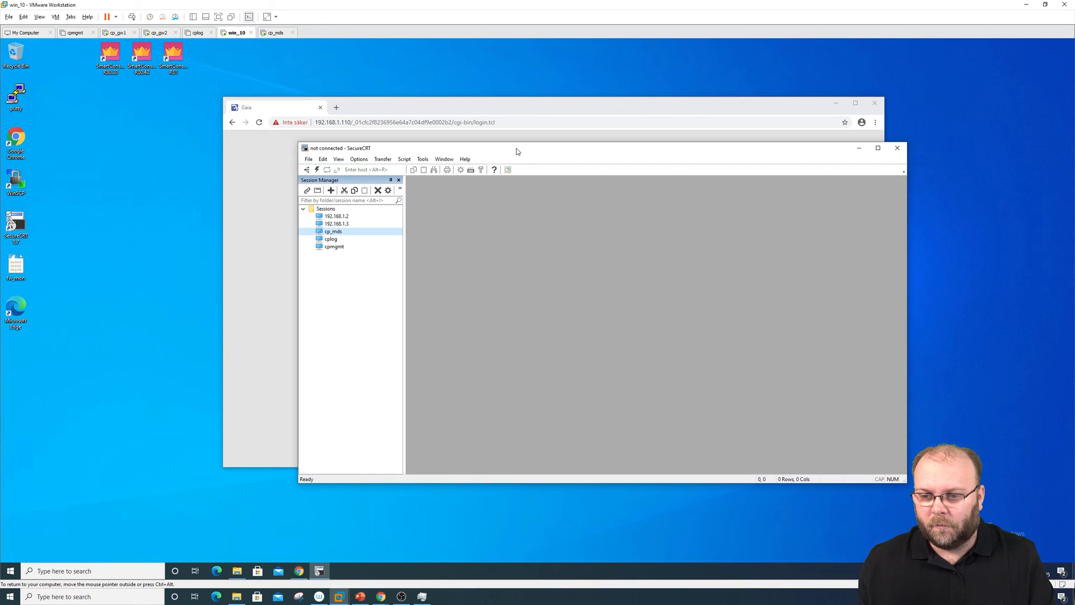
SSH into cp_mds at 192.168.1.110, accept its new host key, and log in as admin
{"action": "double_click", "coordinate": [334, 232]}
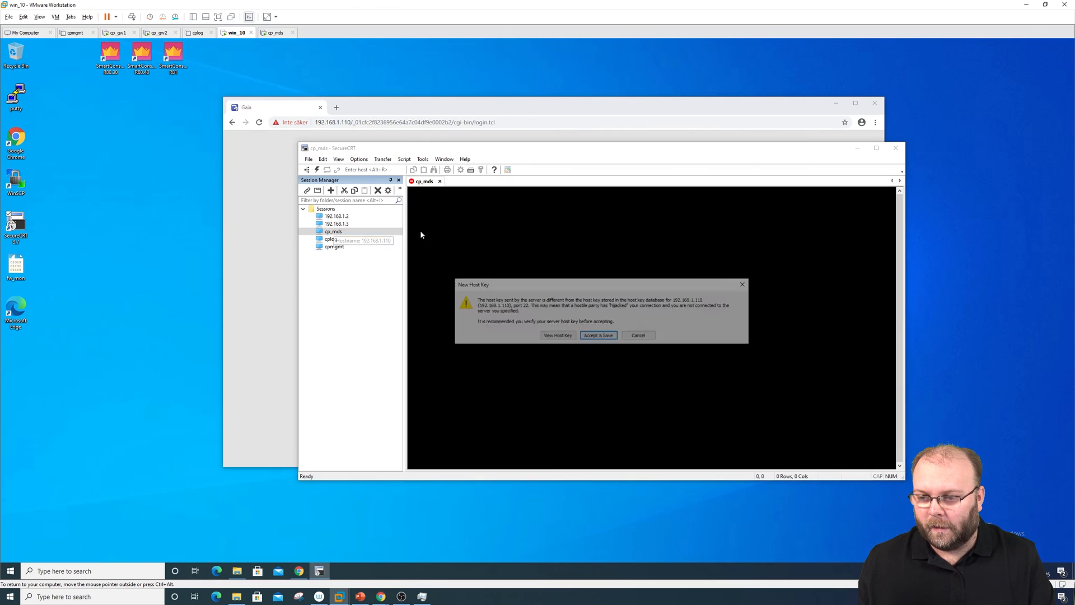
{"action": "left_click", "coordinate": [597, 337]}
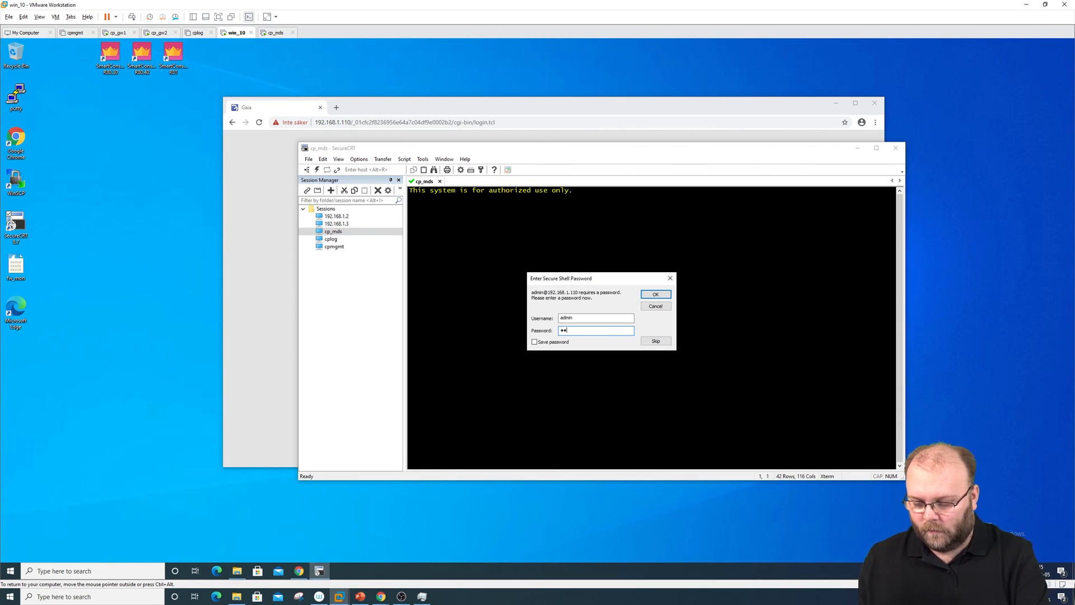
{"action": "type", "text": "********"}
{"action": "key", "text": "Return"}
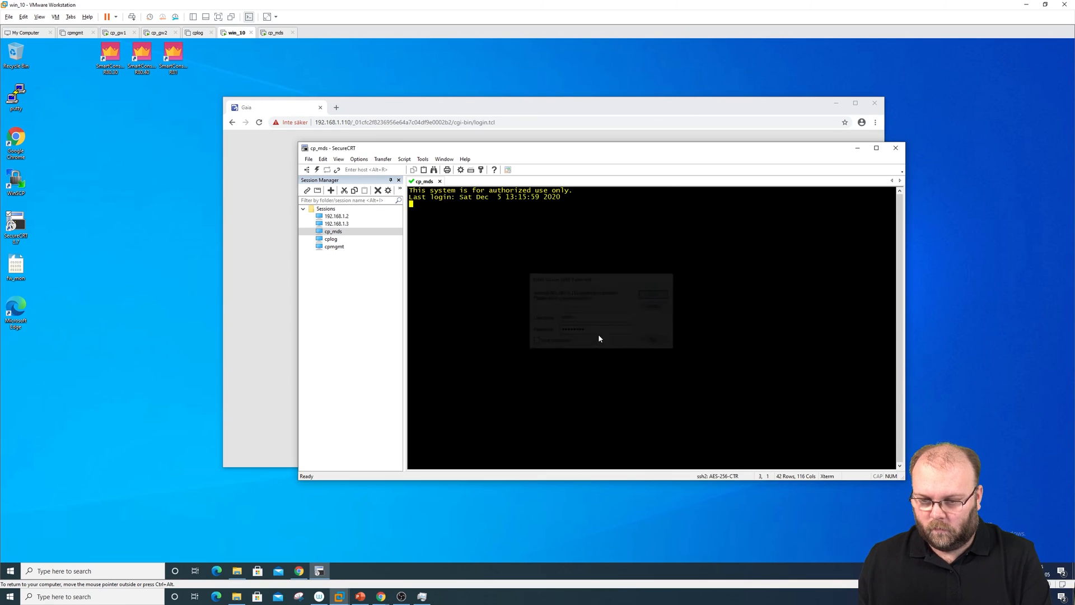
{"action": "key", "text": "Return"}
{"action": "key", "text": "Return"}
{"action": "key", "text": "Return"}
{"action": "key", "text": "Return"}
{"action": "key", "text": "Return"}
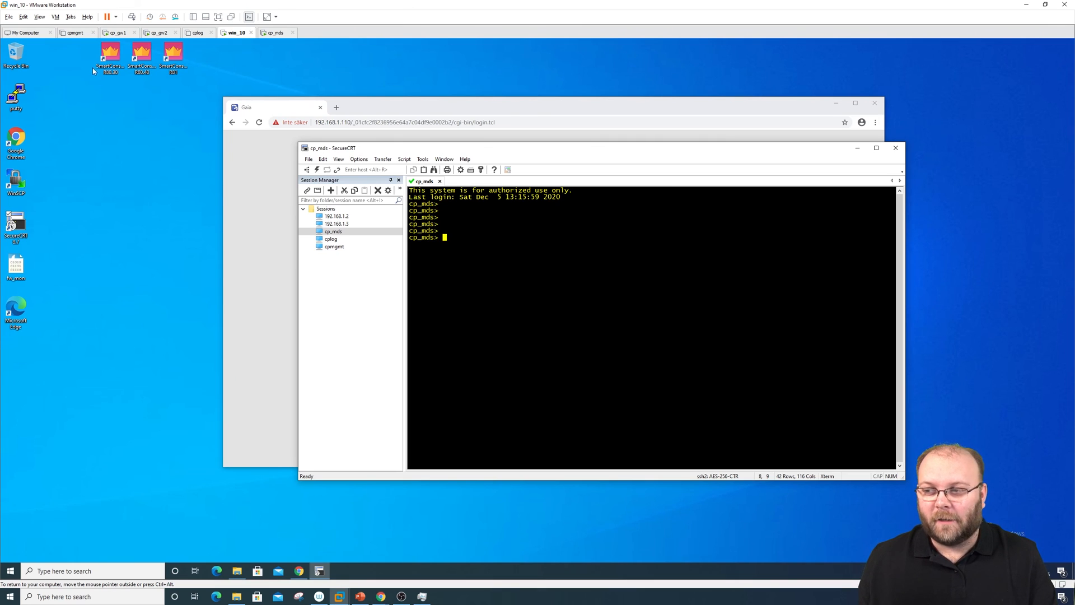
Launch SmartConsole R80.30 and log in to 192.168.1.110, proceeding past the fingerprint notice
{"action": "double_click", "coordinate": [114, 68]}
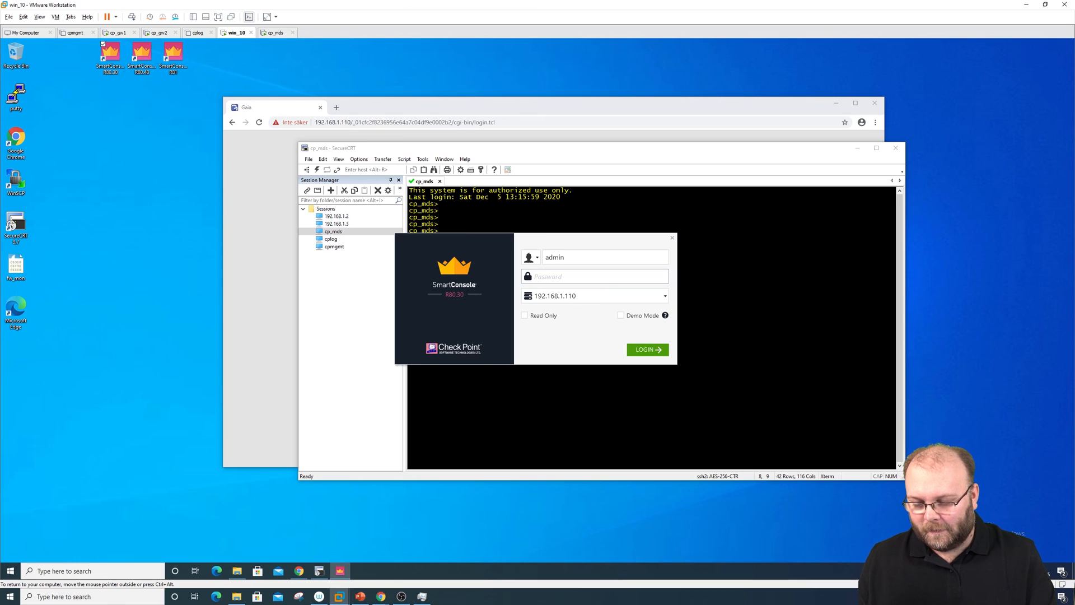
{"action": "type", "text": "********"}
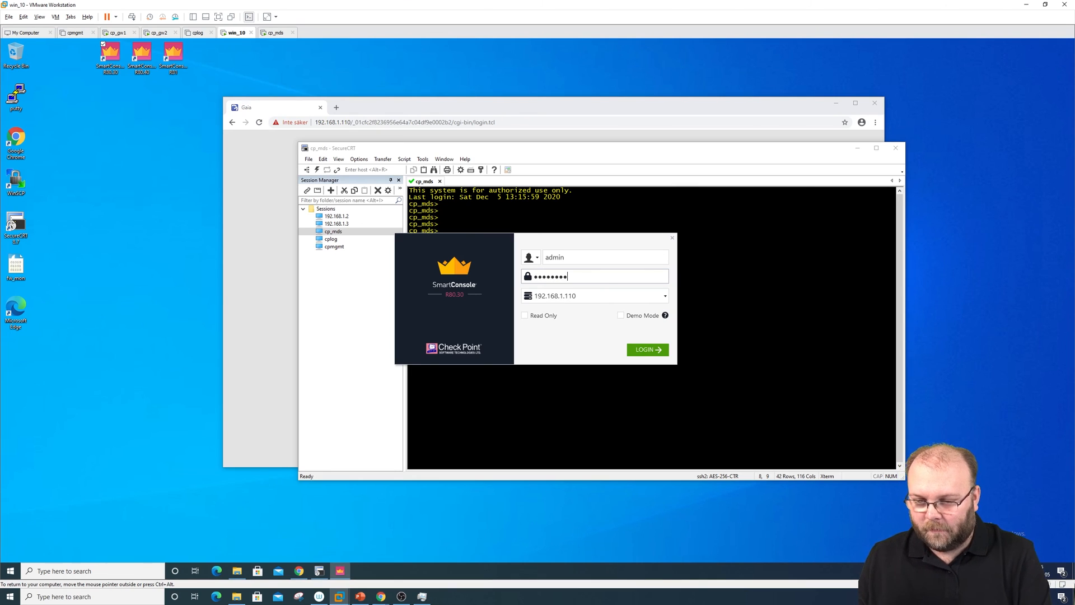
{"action": "key", "text": "Return"}
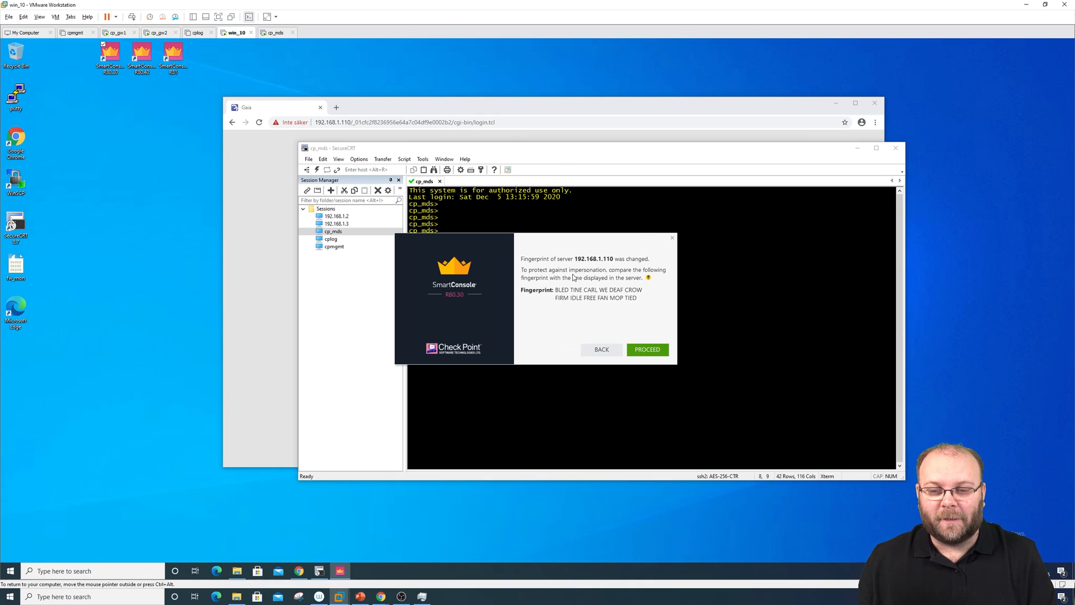
{"action": "left_click", "coordinate": [649, 351]}
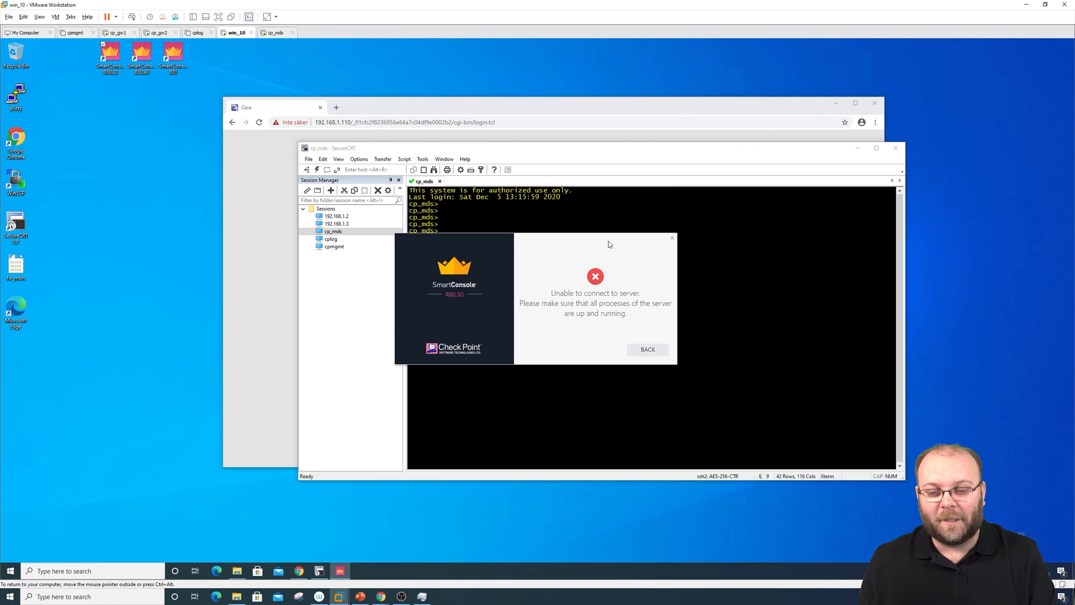
Retry the SmartConsole login, which again fails with 'Unable to connect to server'
{"action": "left_click", "coordinate": [648, 350]}
{"action": "type", "text": "••••••"}
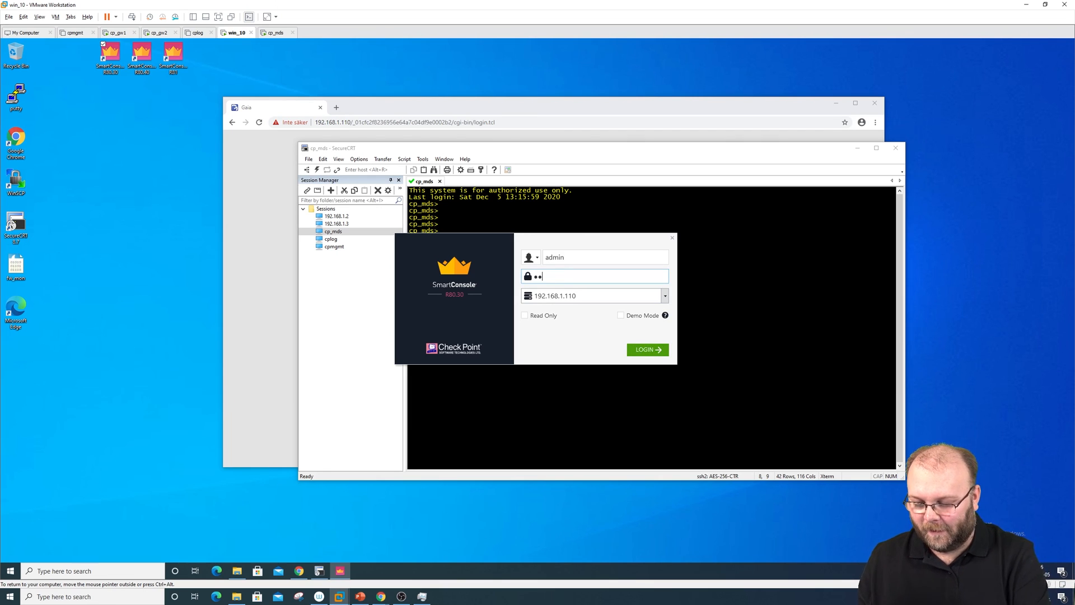
{"action": "type", "text": "•"}
{"action": "key", "text": "Return"}
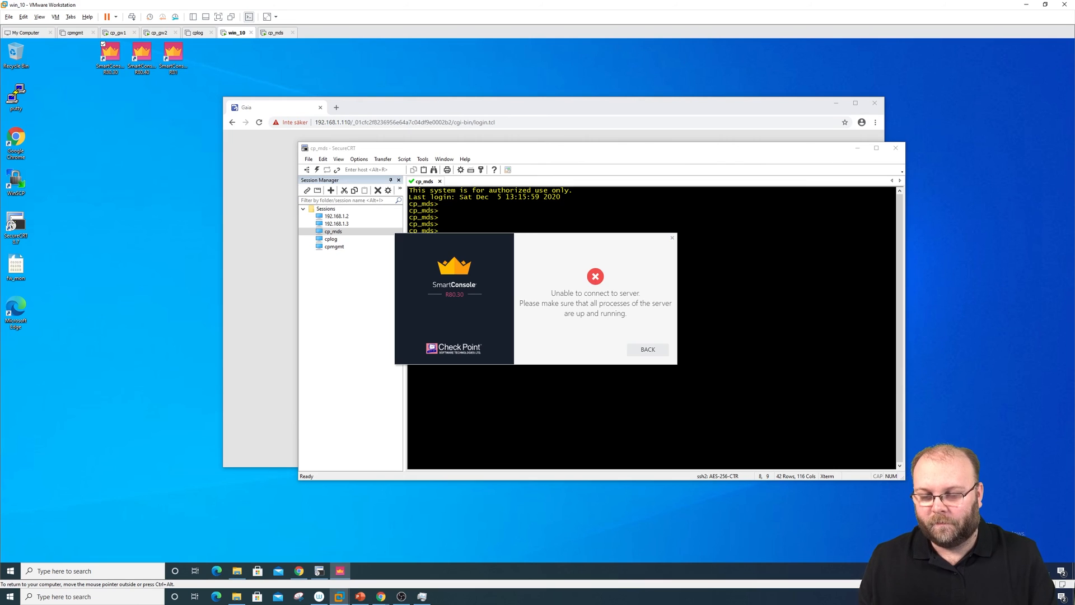
{"action": "left_click", "coordinate": [648, 349]}
Define a new expert password on cp_mds with 'set expert-password', entering it twice
{"action": "left_click", "coordinate": [569, 305]}
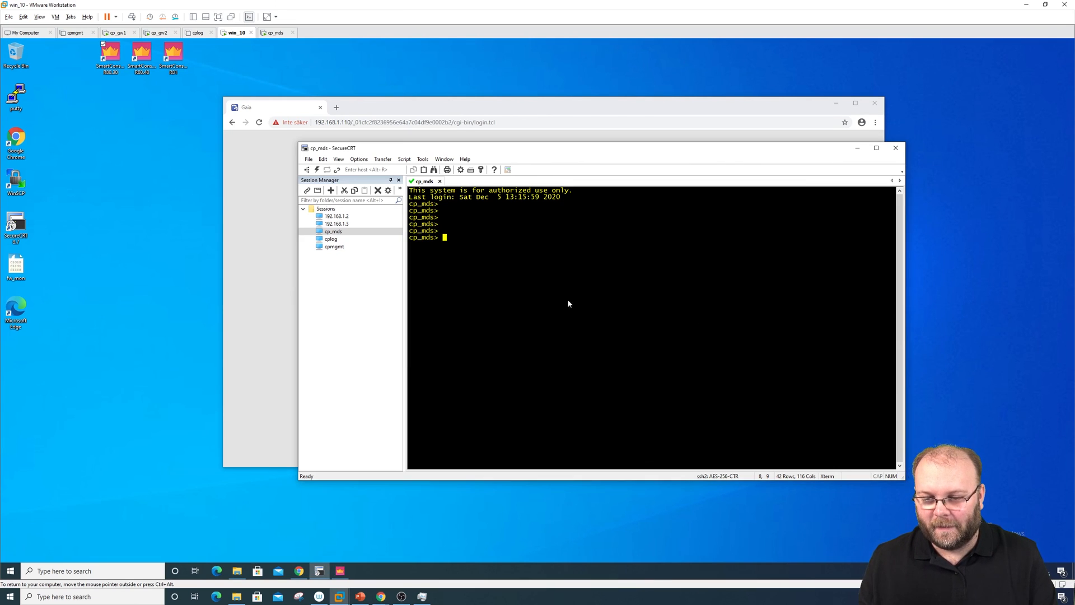
{"action": "key", "text": "Return"}
{"action": "key", "text": "Return"}
{"action": "key", "text": "Return"}
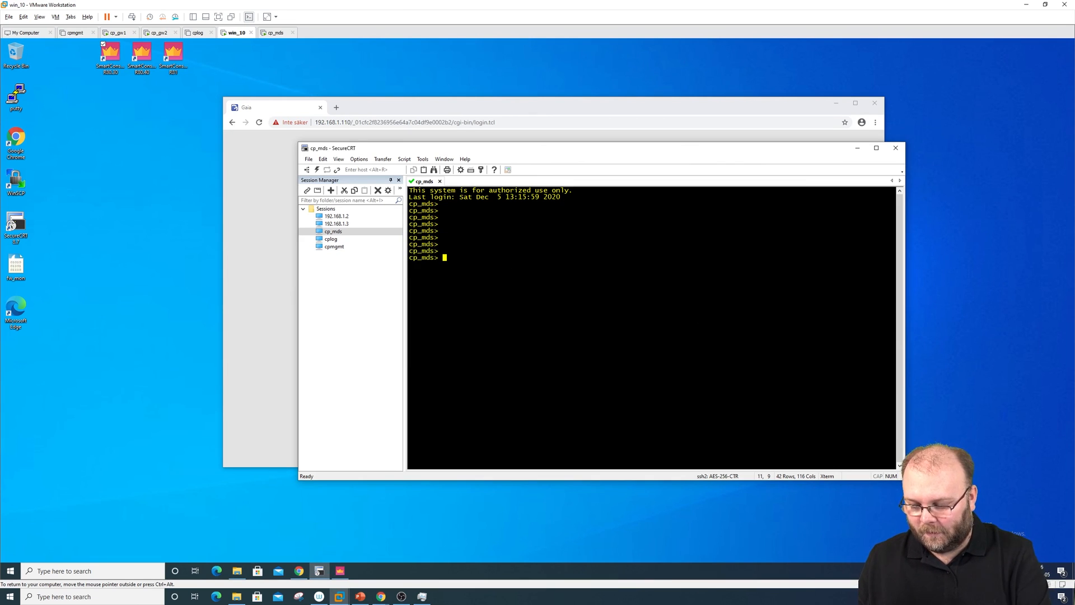
{"action": "type", "text": "expert"}
{"action": "key", "text": "Return"}
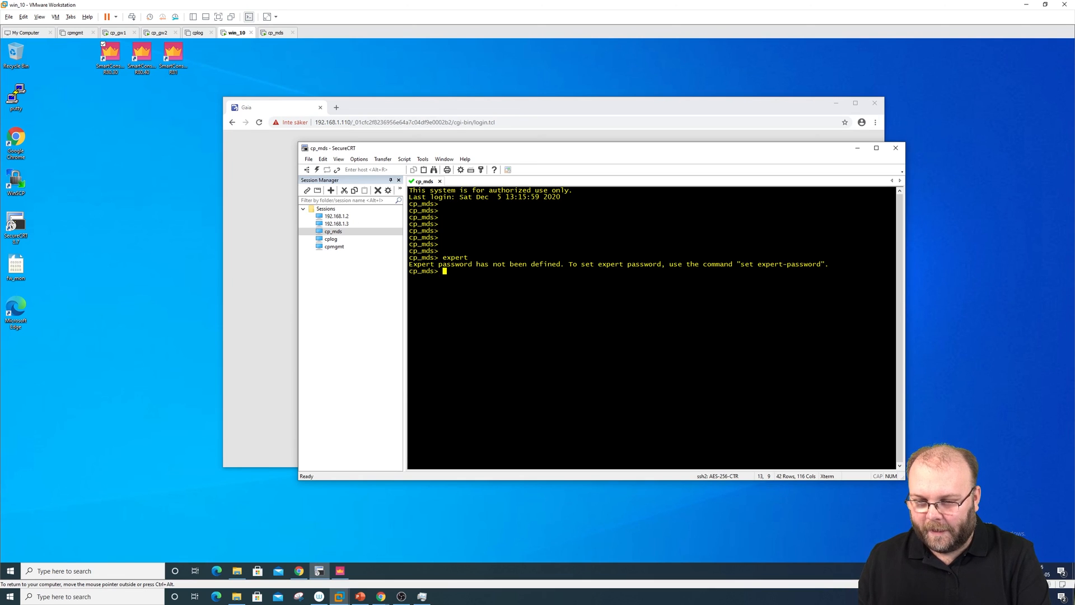
{"action": "type", "text": "set expert-"}
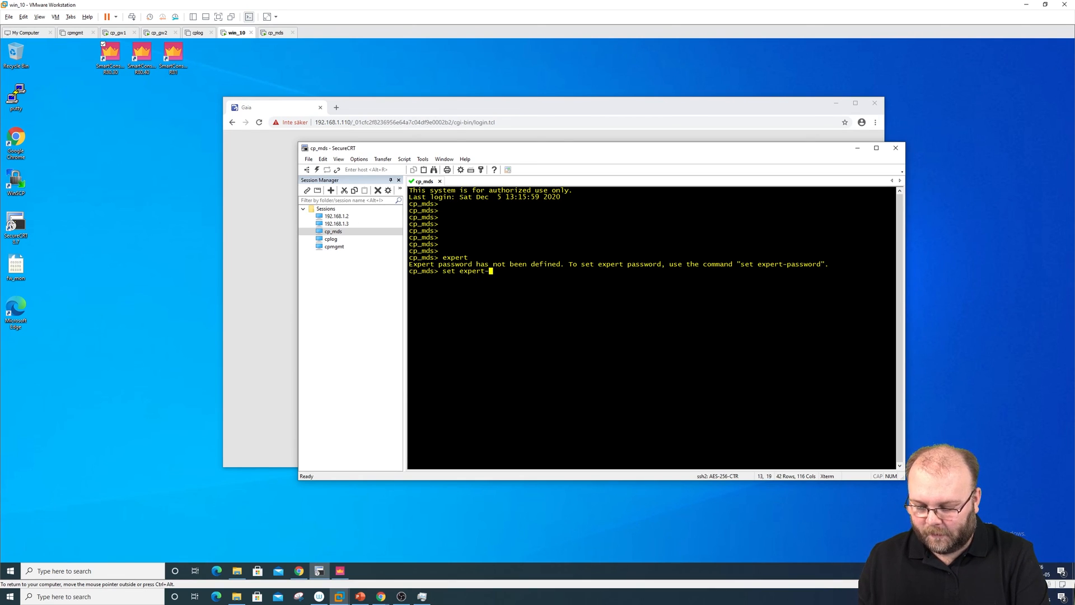
{"action": "key", "text": "Tab"}
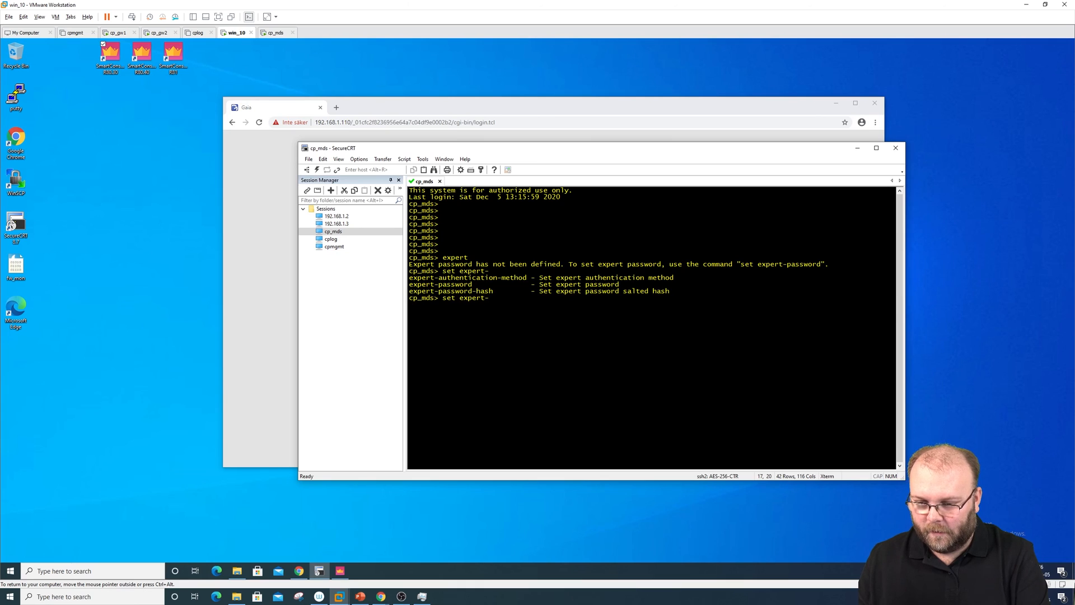
{"action": "type", "text": "p"}
{"action": "key", "text": "Tab"}
{"action": "key", "text": "Return"}
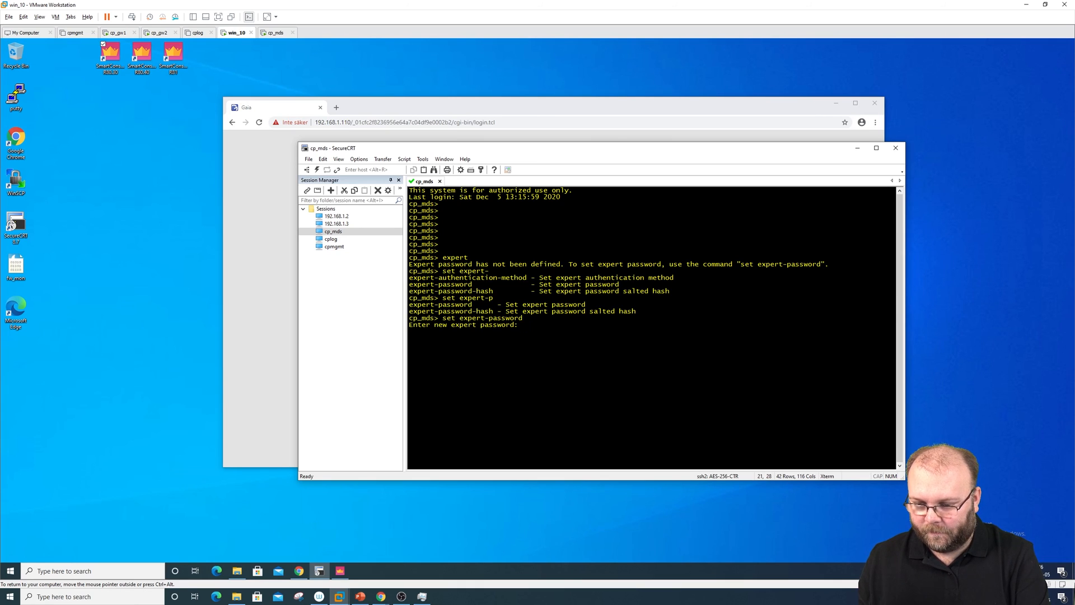
{"action": "key", "text": "Return"}
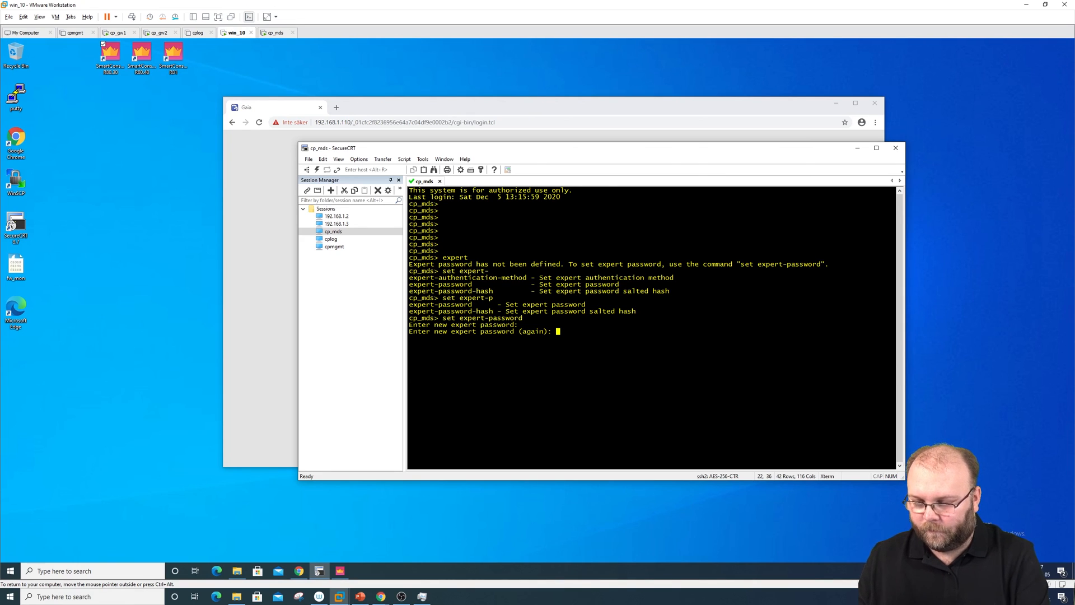
{"action": "key", "text": "Return"}
Enter expert mode with the new password and clear the terminal
{"action": "type", "text": "exper"}
{"action": "type", "text": "t"}
{"action": "key", "text": "Return"}
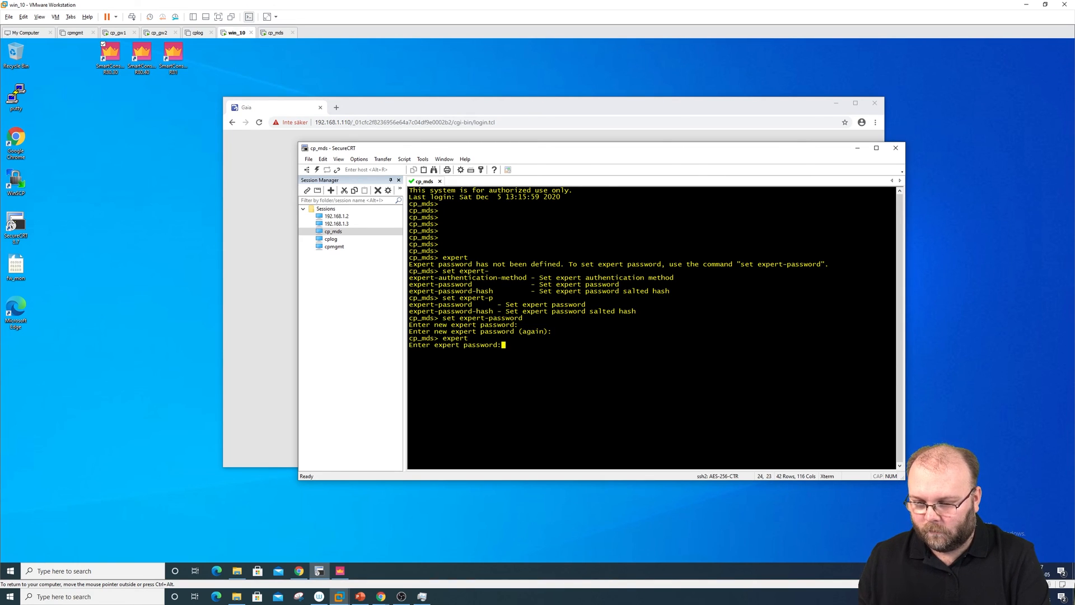
{"action": "key", "text": "Return"}
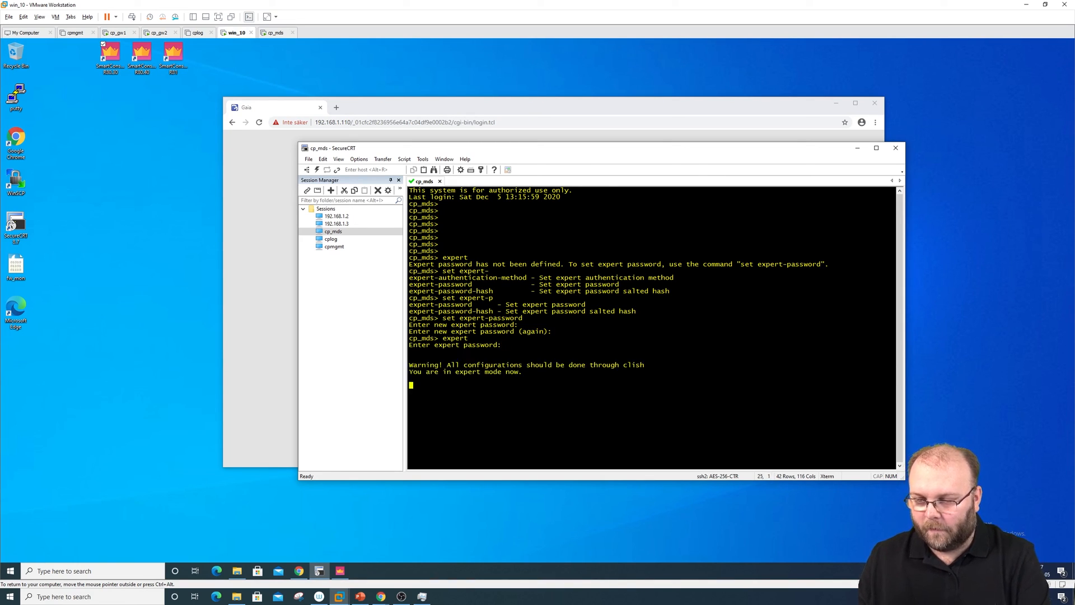
{"action": "key", "text": "Return"}
{"action": "key", "text": "Return"}
{"action": "type", "text": "clear"}
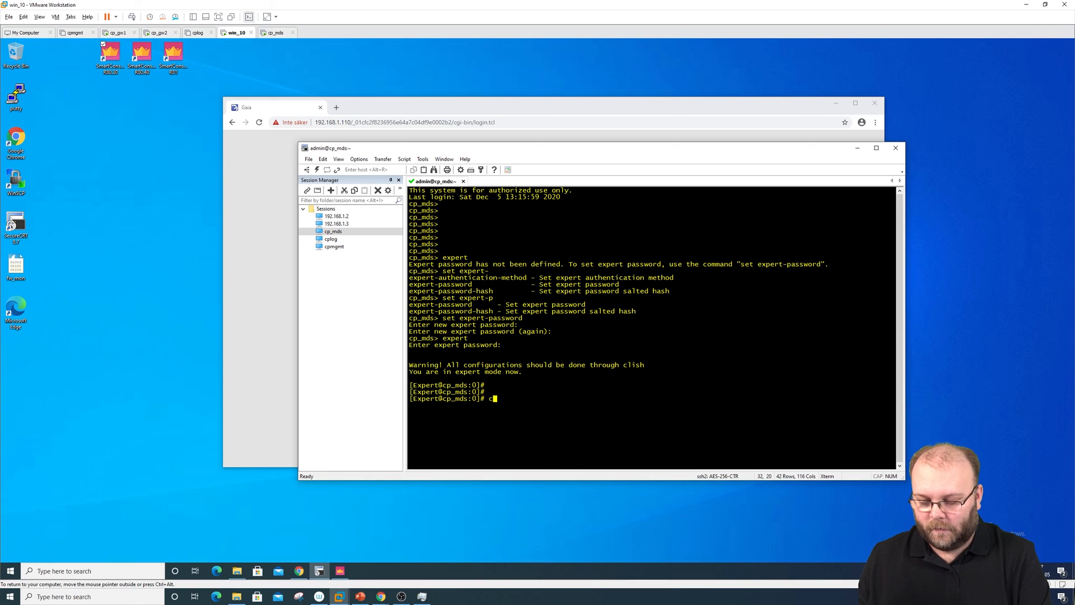
{"action": "key", "text": "Return"}
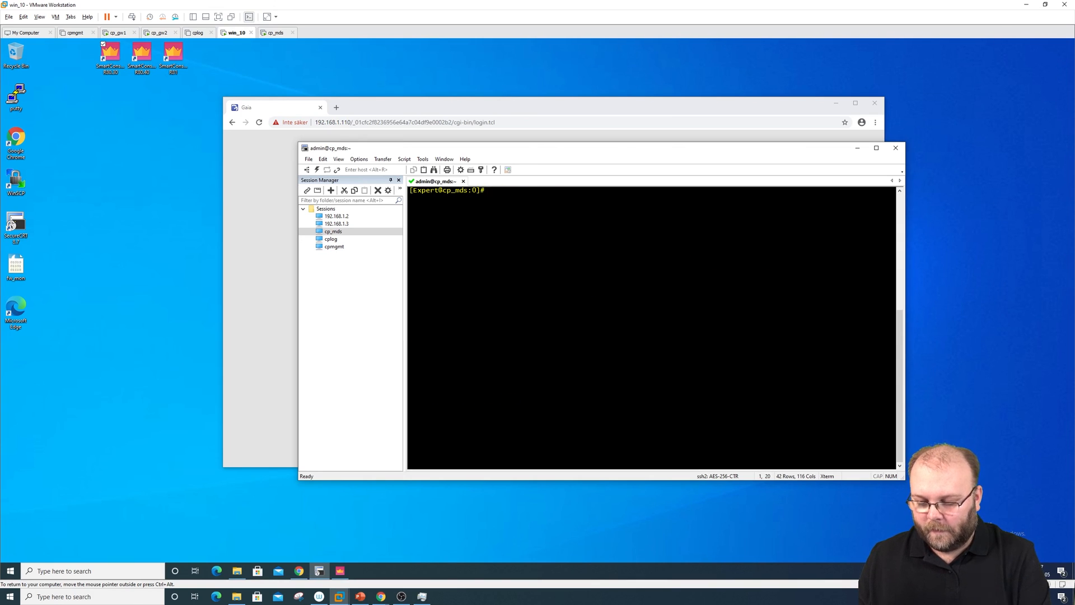
{"action": "type", "text": "top"}
{"action": "key", "text": "Return"}
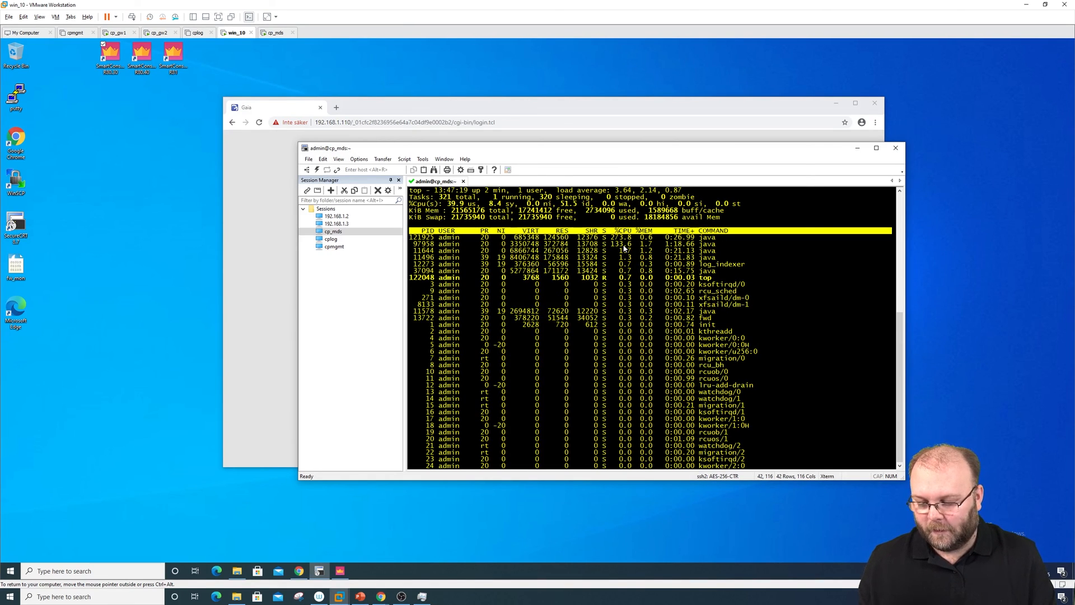
{"action": "key", "text": "1"}
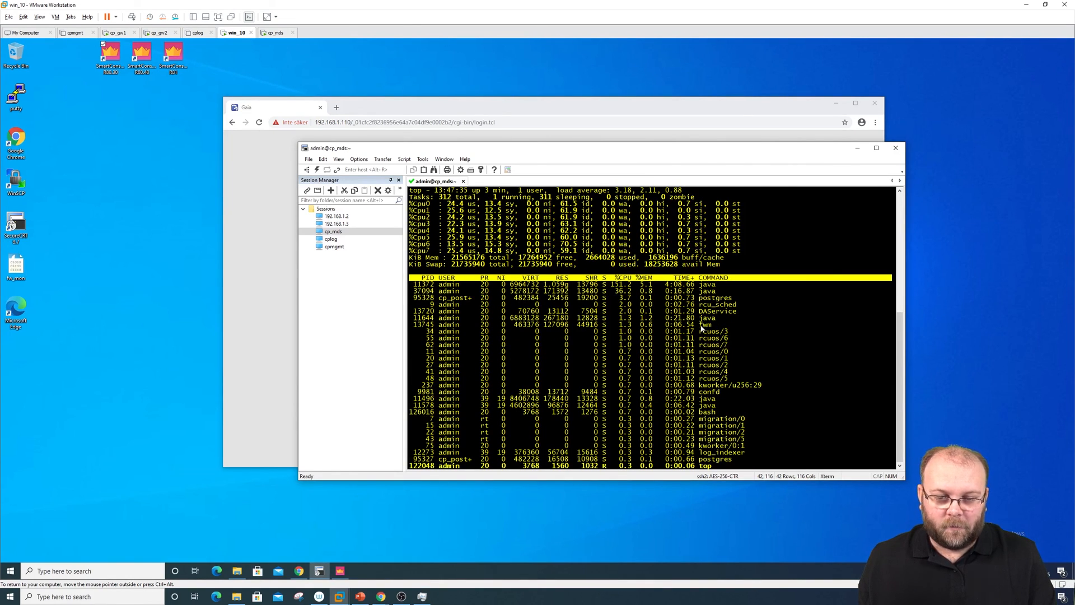
{"action": "left_click_drag", "start_coordinate": [700, 326], "coordinate": [712, 327]}
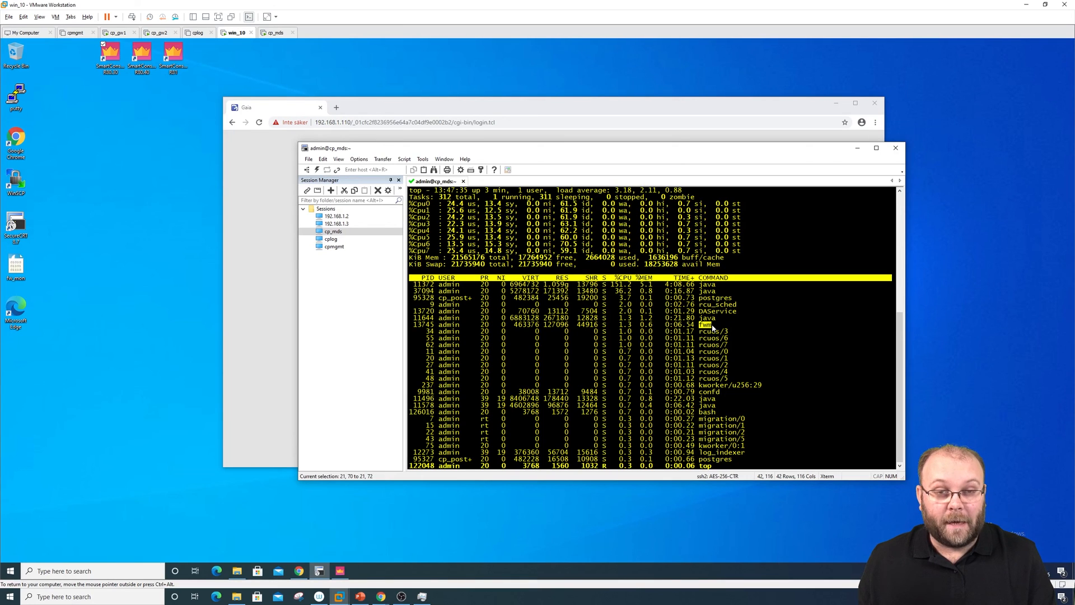
{"action": "key", "text": "1"}
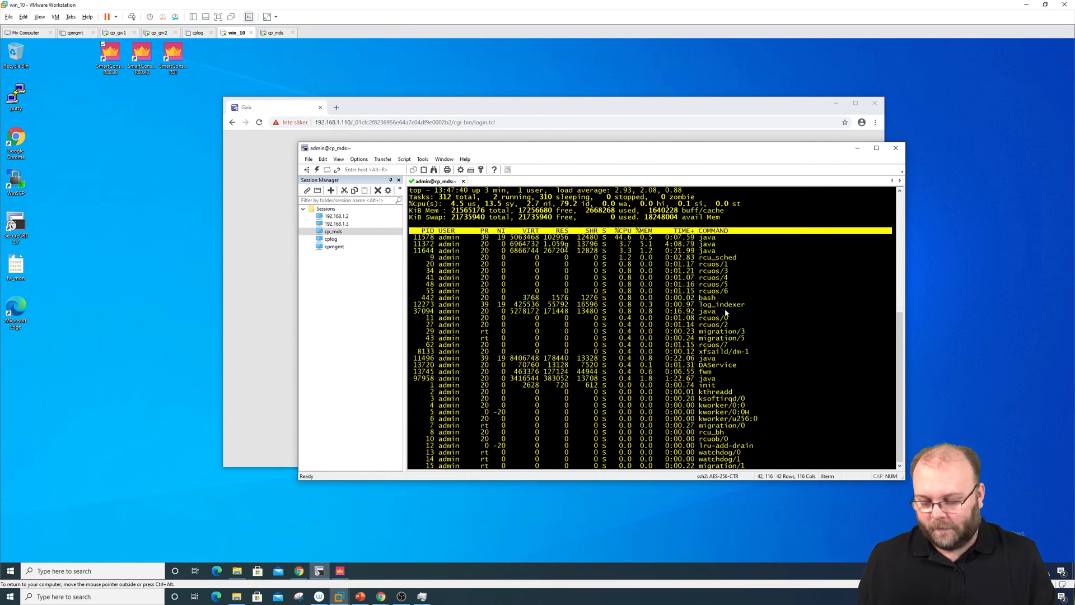
{"action": "key", "text": "q"}
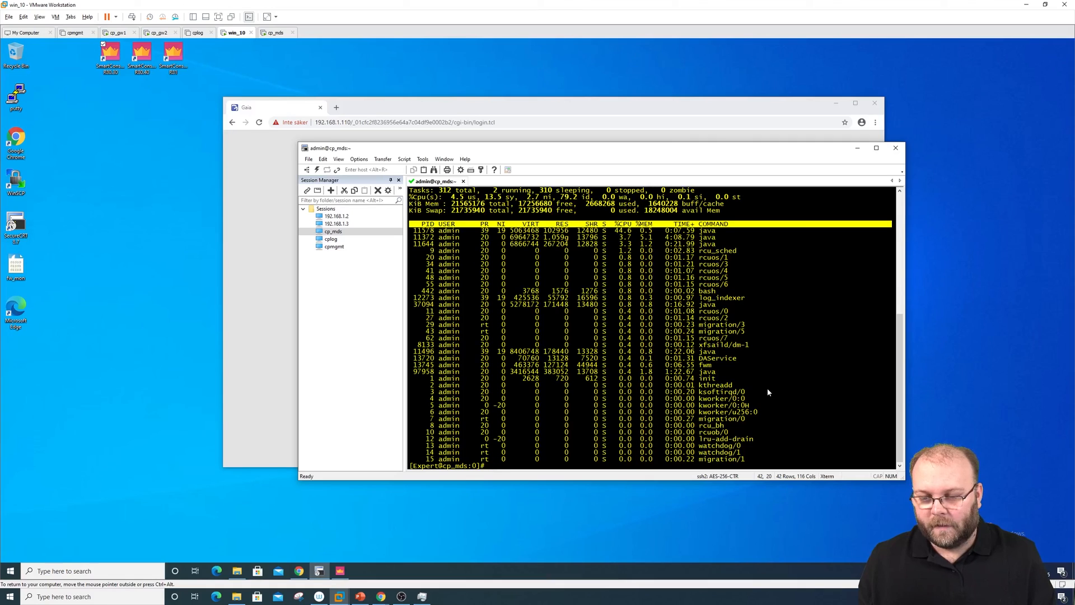
{"action": "type", "text": "clear"}
{"action": "key", "text": "Return"}
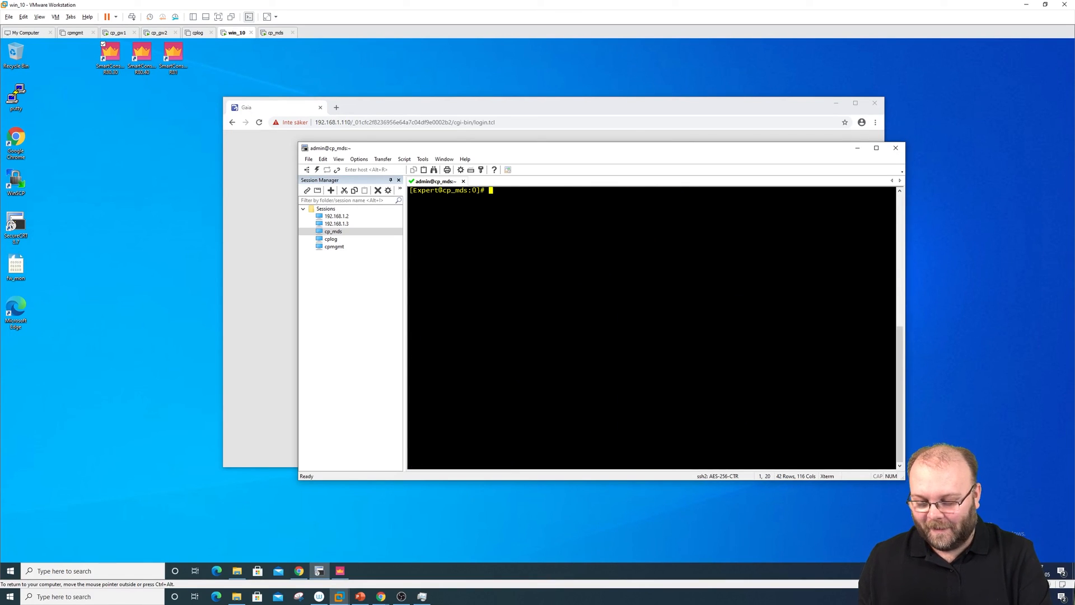
Run mdsstat and confirm FWM, FWD, CPD and CPCA are up on 192.168.1.110
{"action": "type", "text": "mdsstat"}
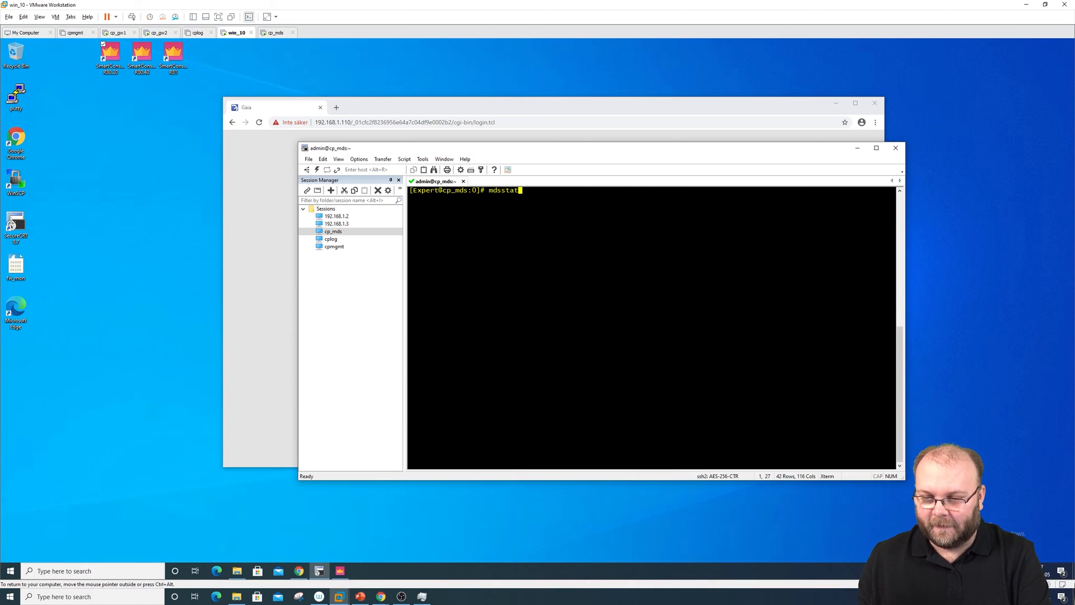
{"action": "key", "text": "Return"}
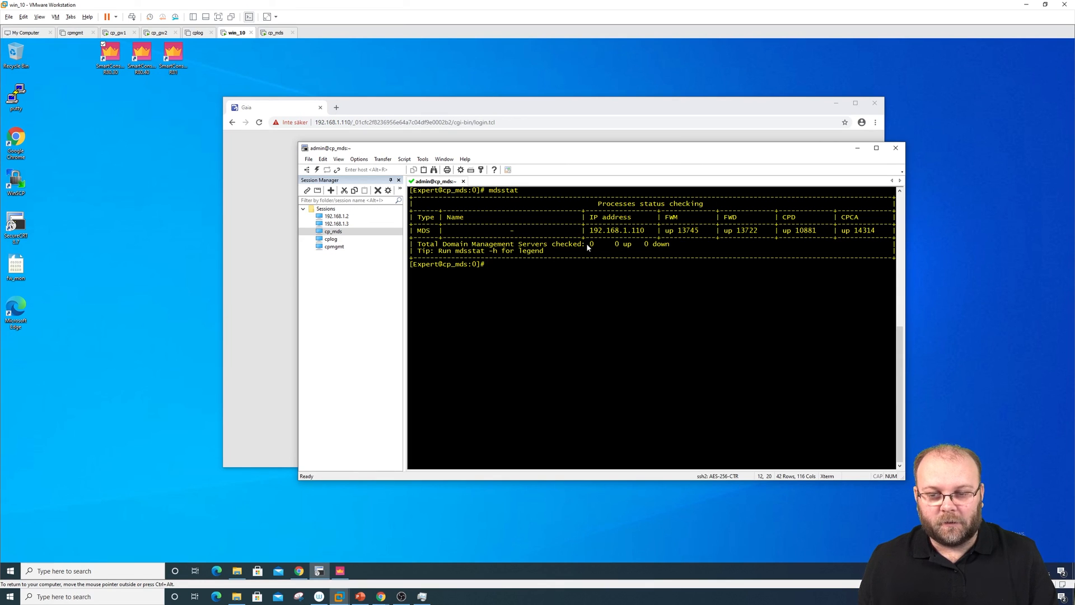
{"action": "left_click_drag", "start_coordinate": [588, 243], "coordinate": [676, 246]}
{"action": "left_click", "coordinate": [676, 245]}
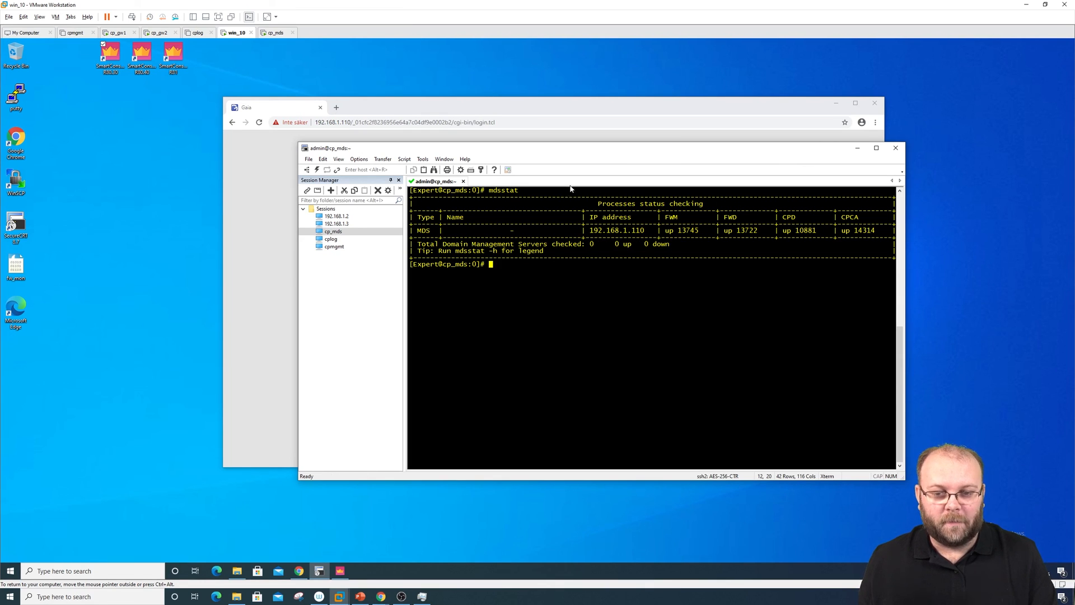
{"action": "double_click", "coordinate": [493, 191]}
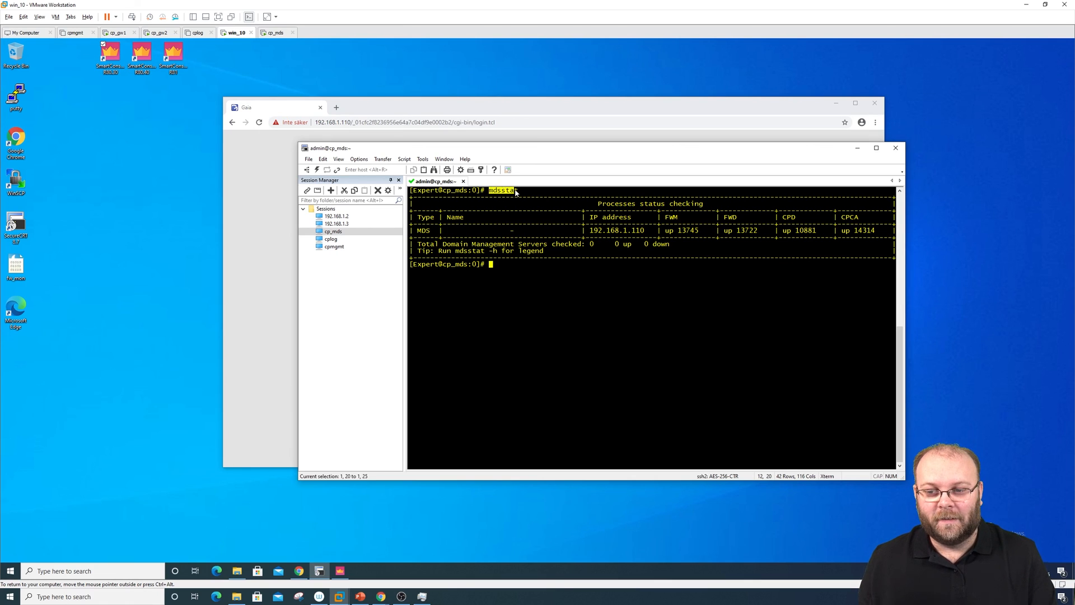
{"action": "left_click", "coordinate": [520, 191]}
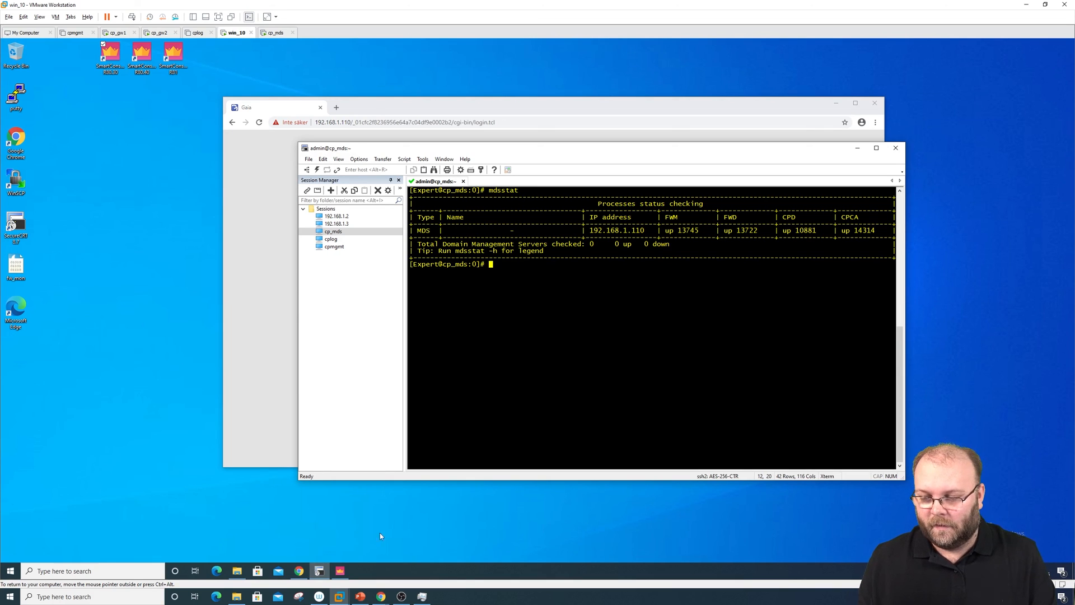
Log in to SmartConsole at 192.168.1.110 with the administrator password
{"action": "left_click", "coordinate": [343, 569]}
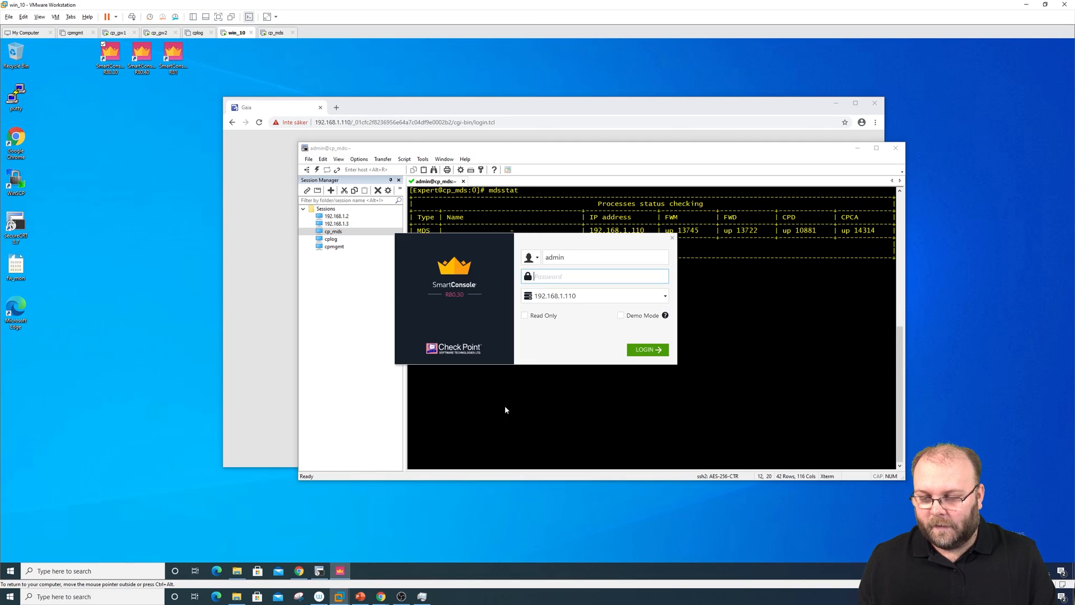
{"action": "type", "text": "*******"}
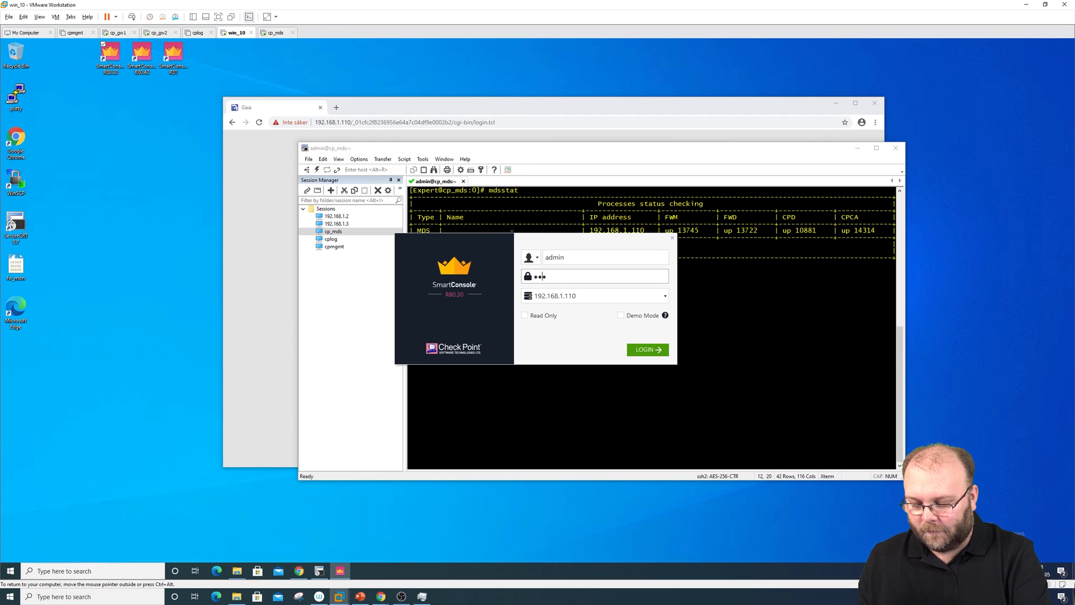
{"action": "key", "text": "Return"}
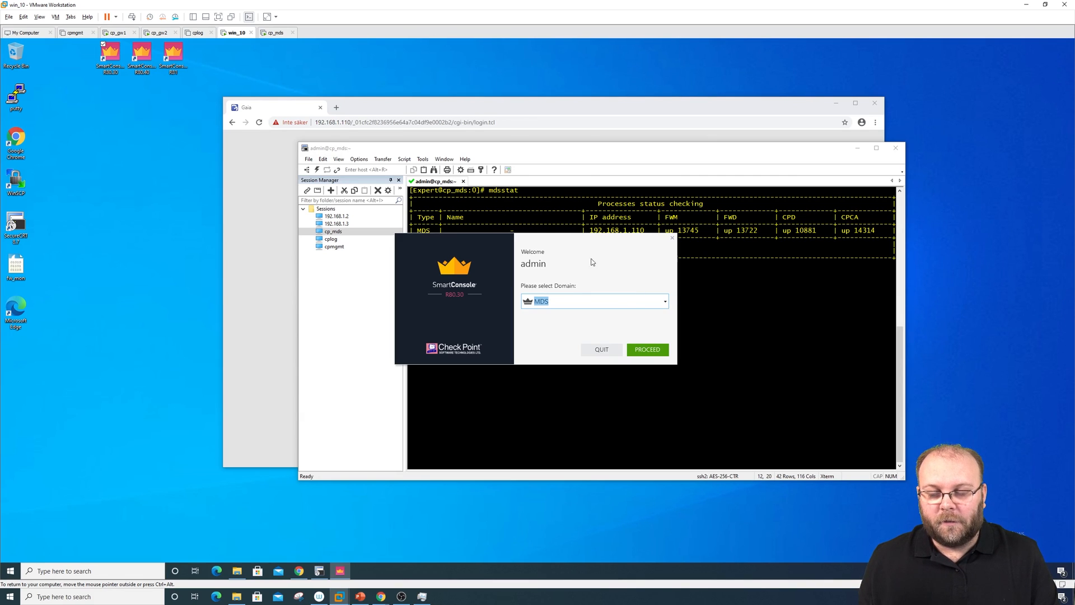
Select the MDS domain and proceed so the console connects to it
{"action": "left_click", "coordinate": [665, 302]}
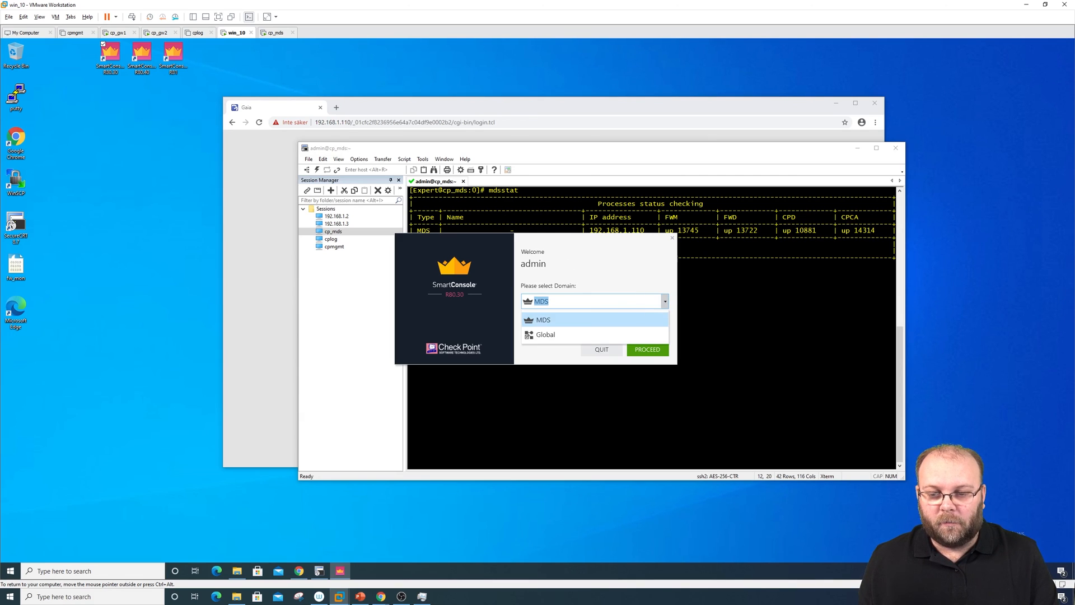
{"action": "left_click", "coordinate": [563, 321]}
{"action": "left_click", "coordinate": [656, 352]}
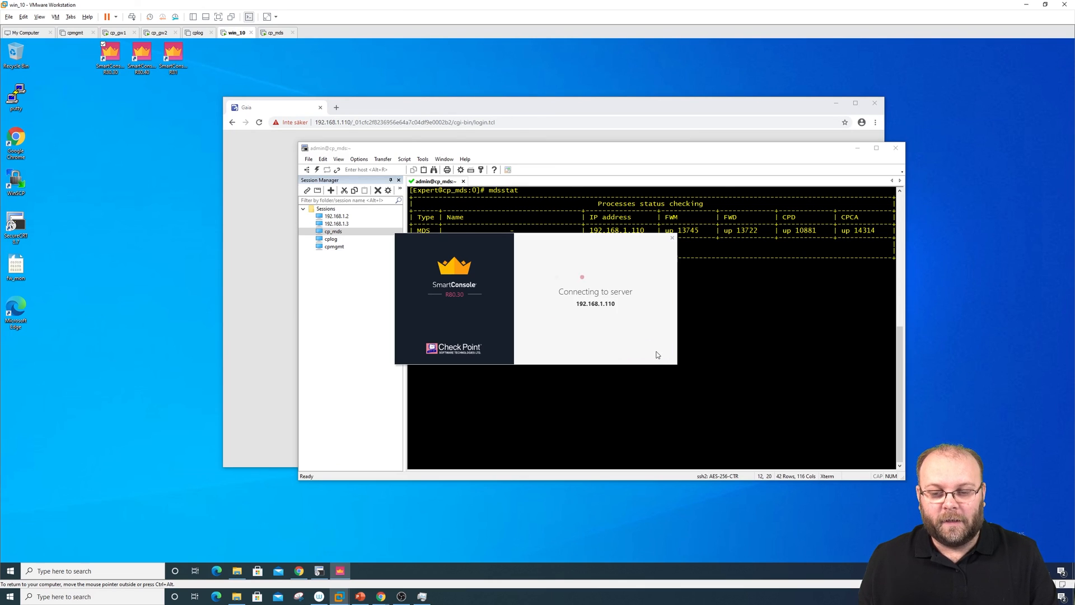